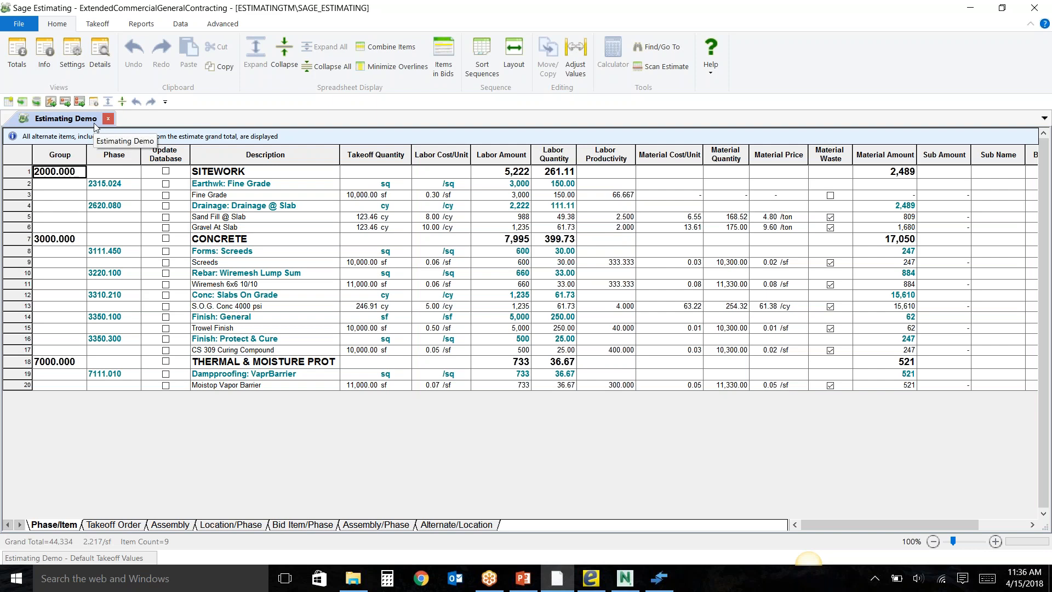
# Open the estimate information and review the General section's project name, estimator and job size fields.
pyautogui.click(44, 67)
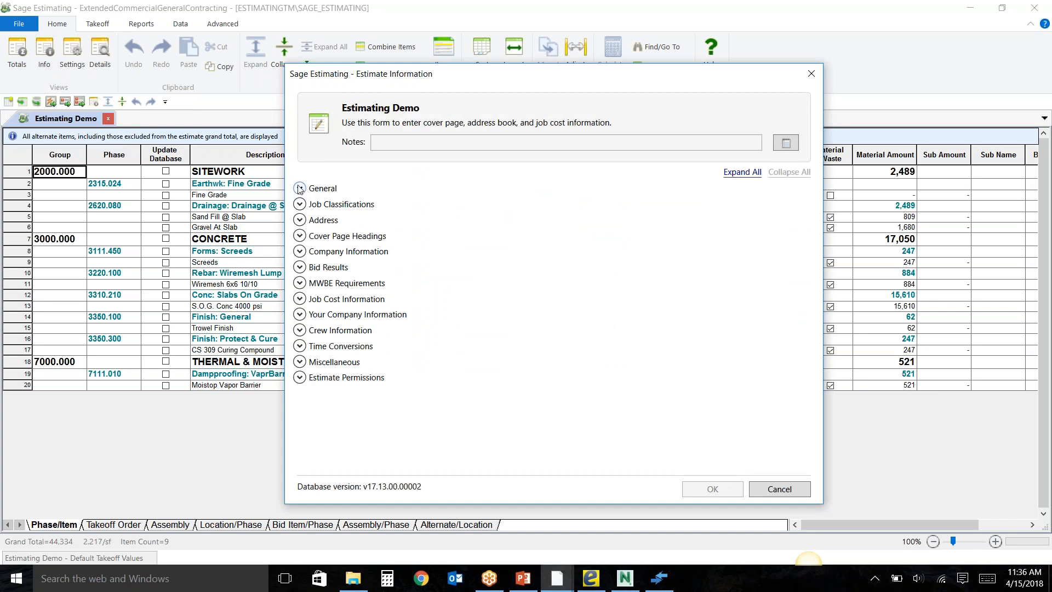
pyautogui.click(299, 189)
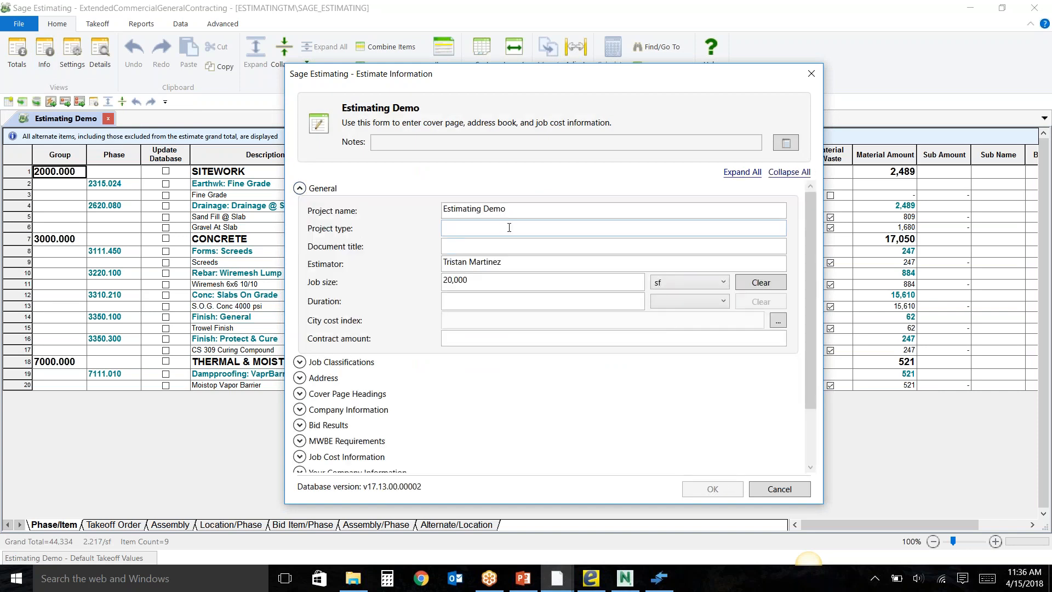
pyautogui.moveTo(526, 214); pyautogui.dragTo(429, 212)
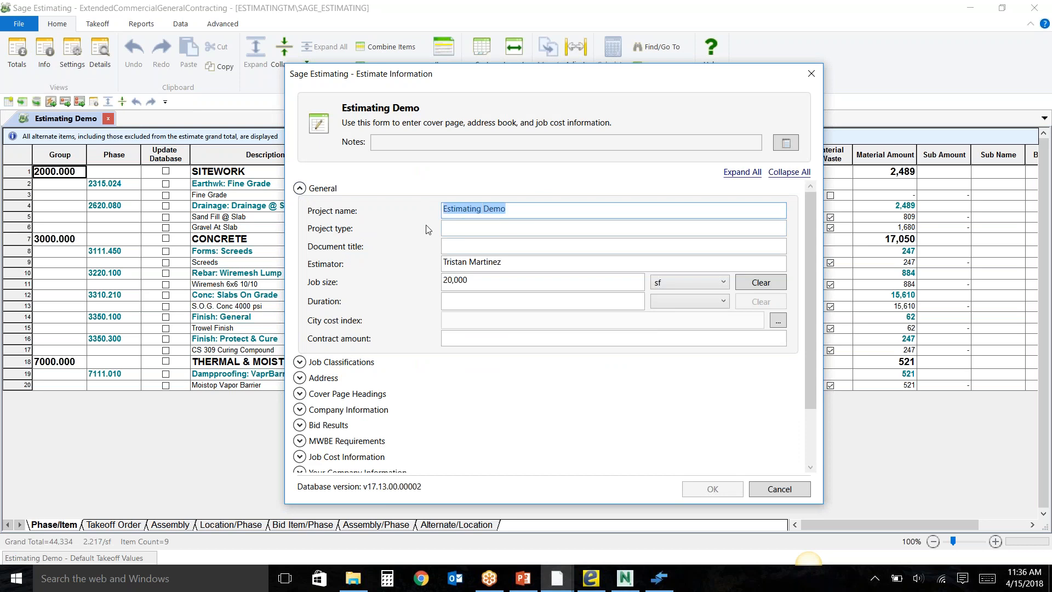
pyautogui.click(526, 263)
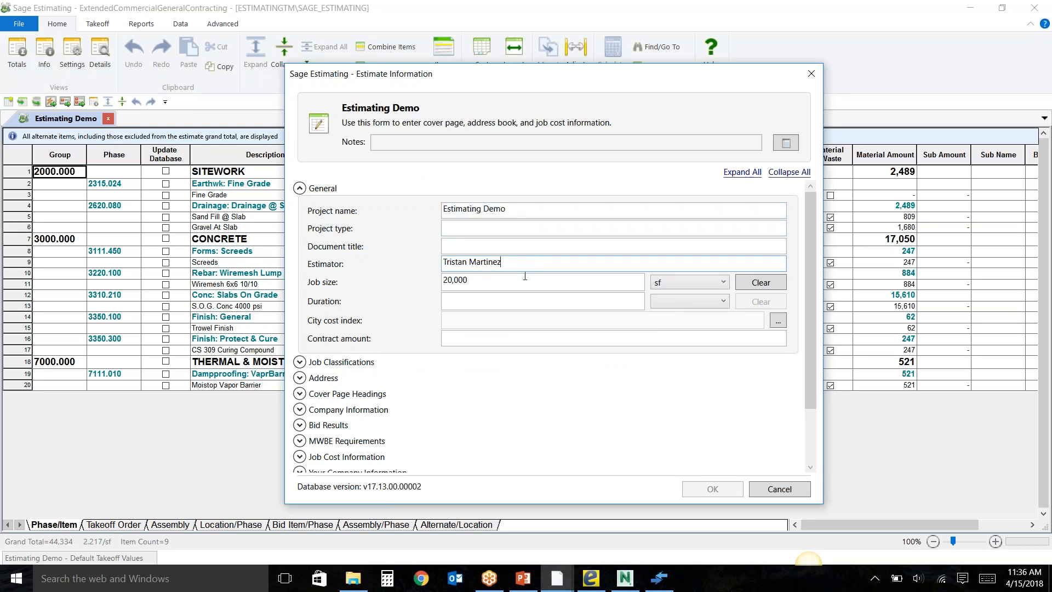
pyautogui.click(523, 282)
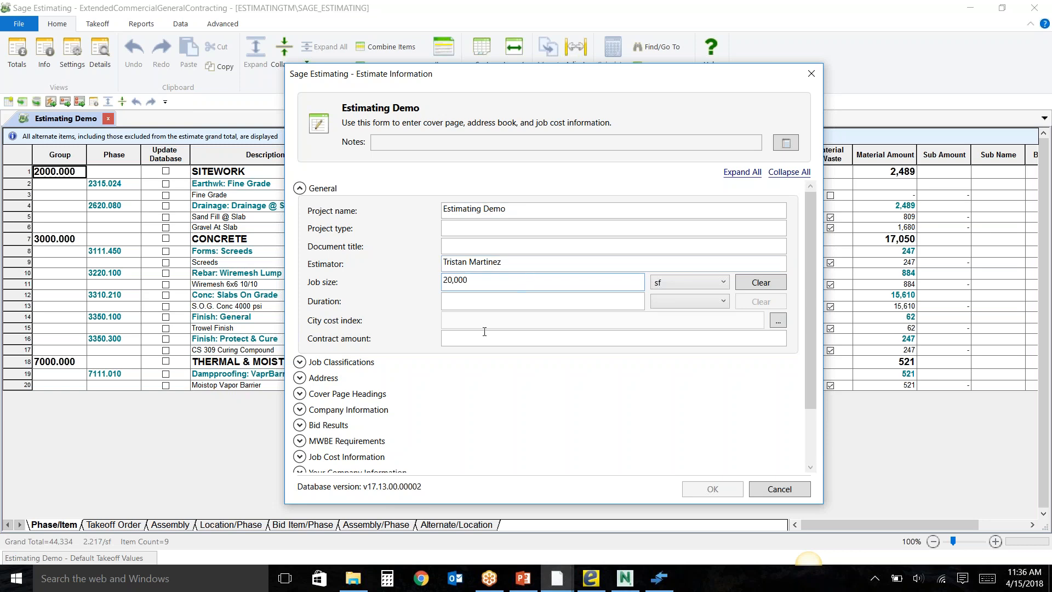
pyautogui.click(298, 189)
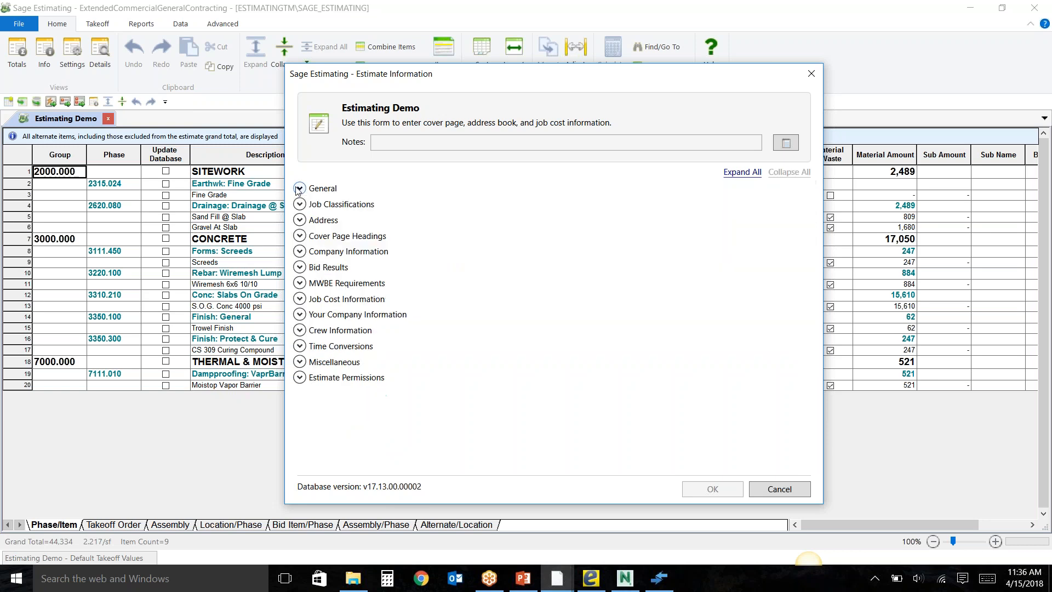
# Review the Address and Bid Results sections of the estimate information, and close the form without saving.
pyautogui.click(299, 220)
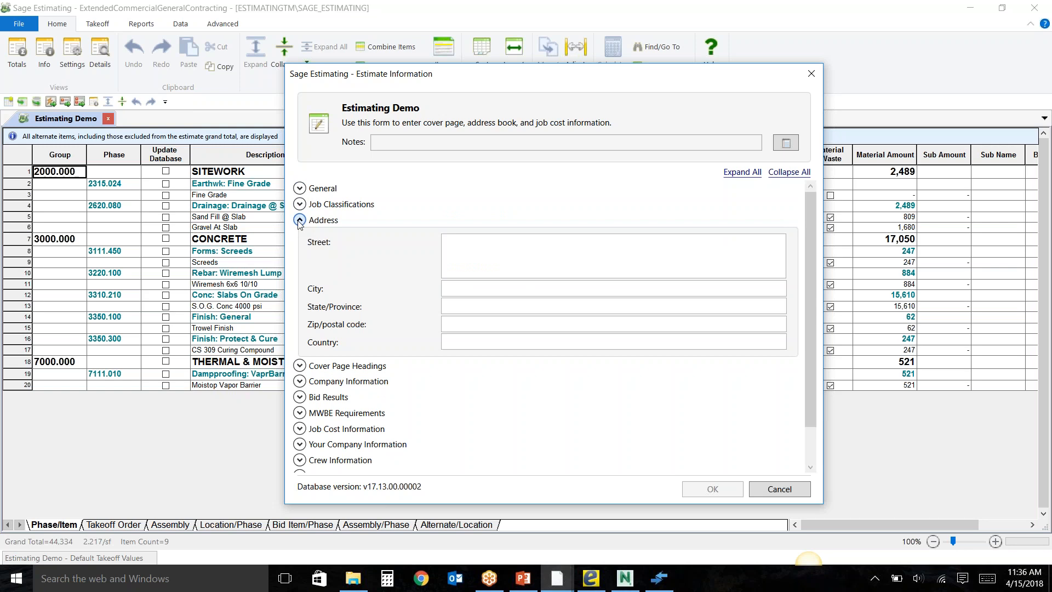
pyautogui.click(299, 220)
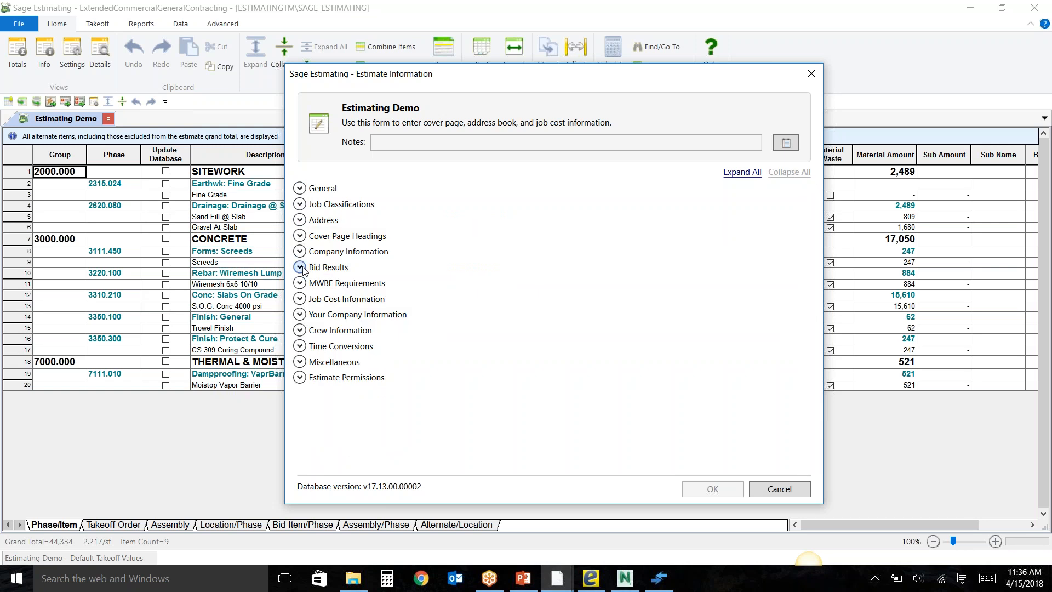
pyautogui.click(300, 267)
pyautogui.scroll(-1, 301, 271)
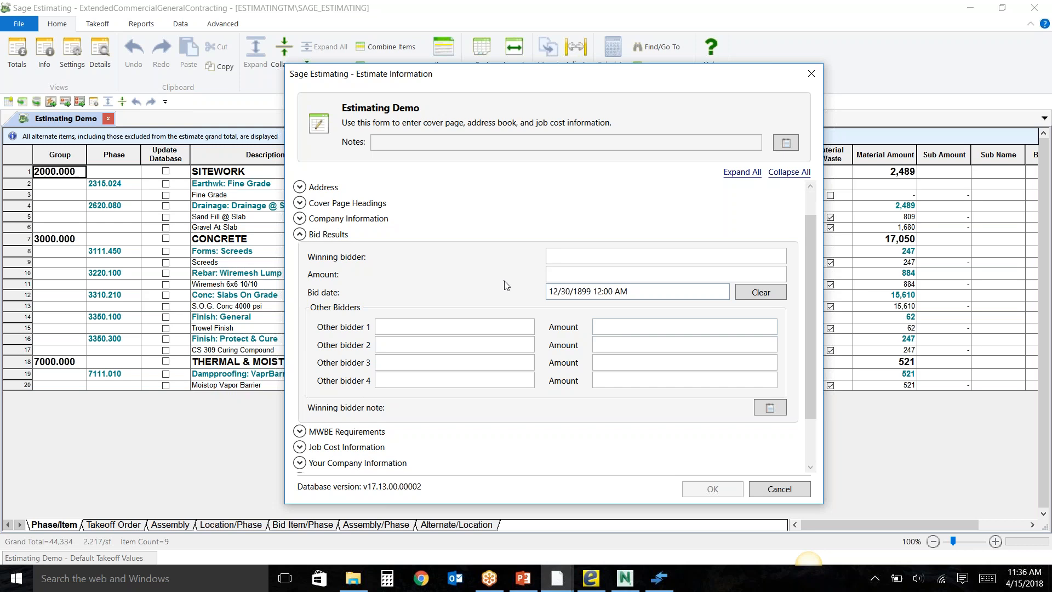
pyautogui.click(300, 235)
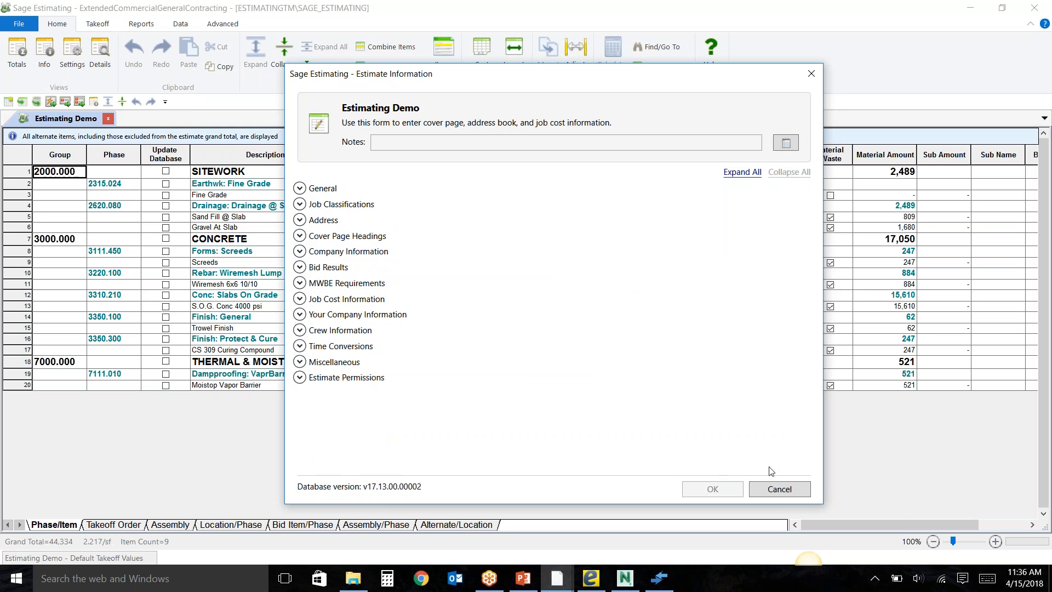
pyautogui.click(780, 489)
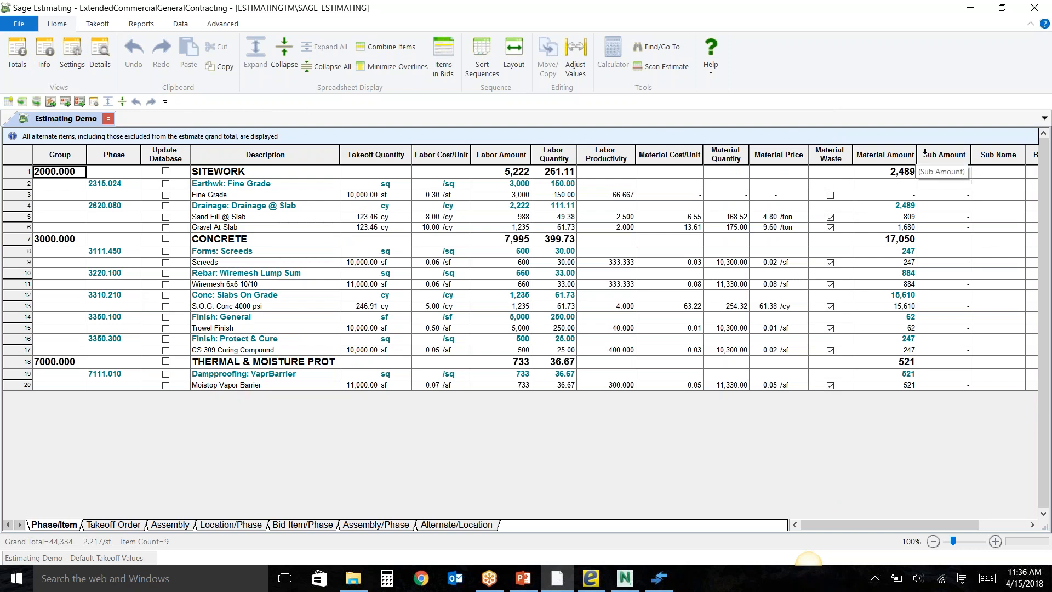
# Hide the Sub Amount and Sub Name columns in the Phase/Item spreadsheet.
pyautogui.moveTo(925, 153); pyautogui.dragTo(986, 156)
pyautogui.rightClick(987, 159)
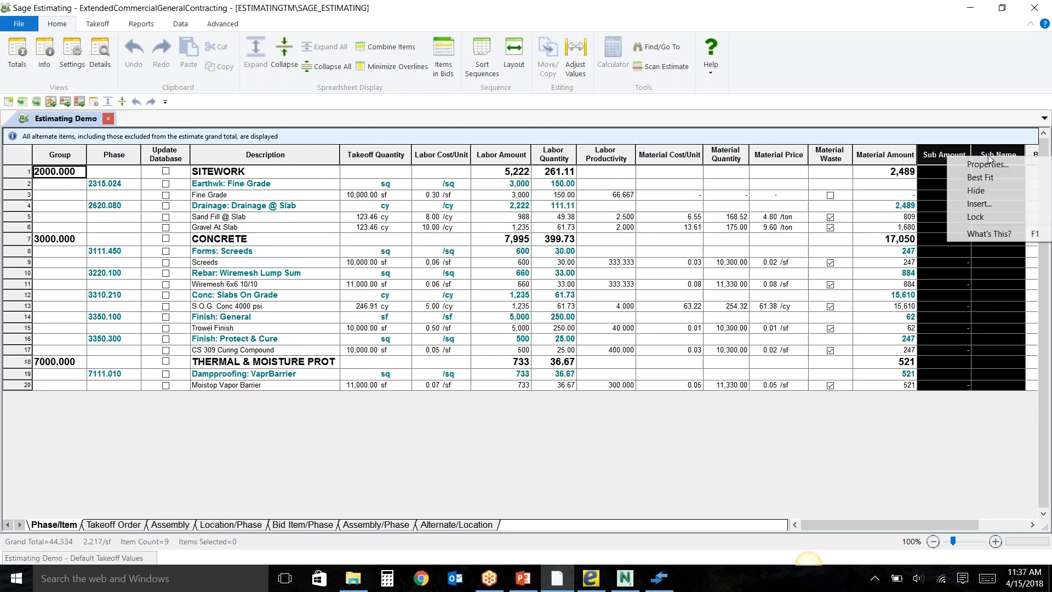
pyautogui.click(979, 190)
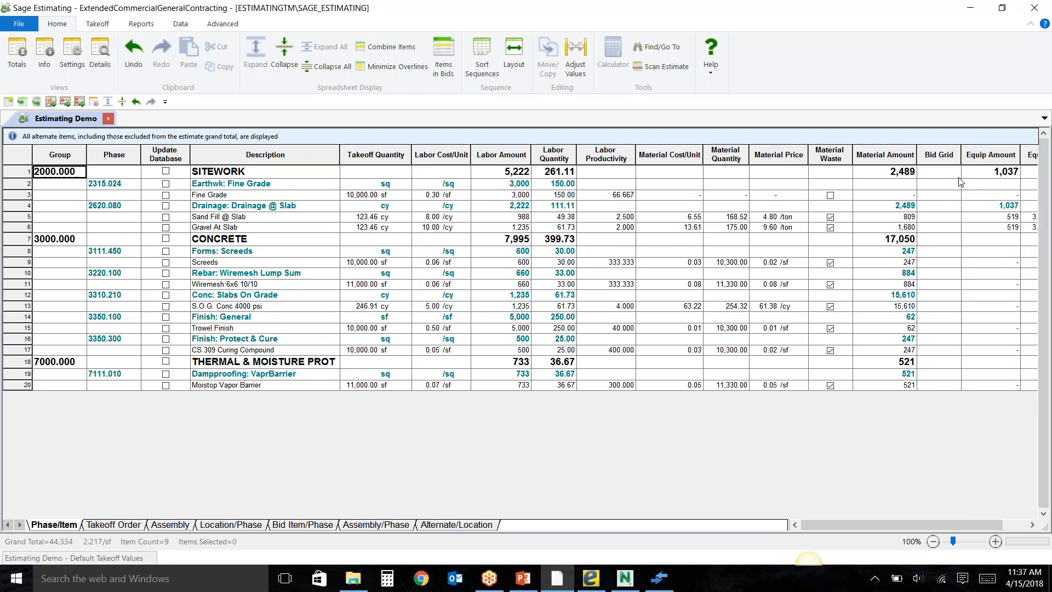
# View the estimate in the Takeoff Order, Assembly and Location/Phase sequences, and return to Phase/Item.
pyautogui.click(104, 526)
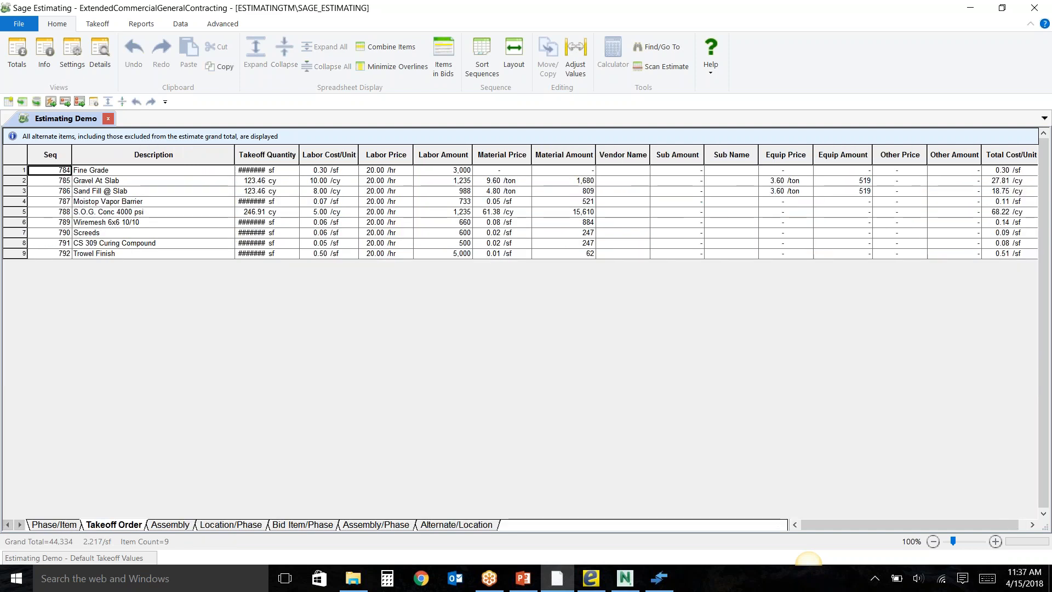
pyautogui.click(169, 526)
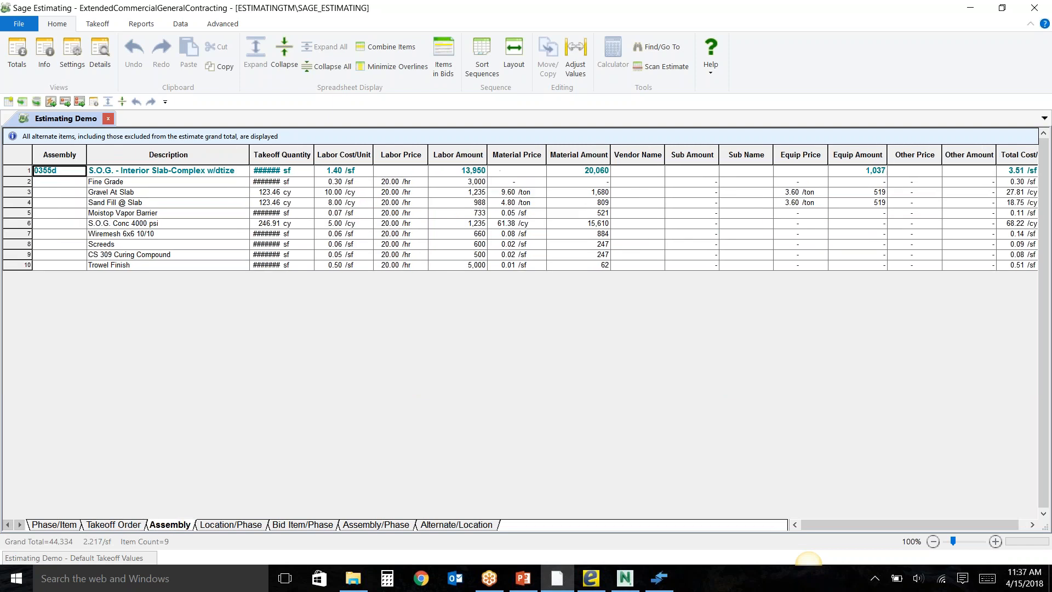
pyautogui.click(227, 525)
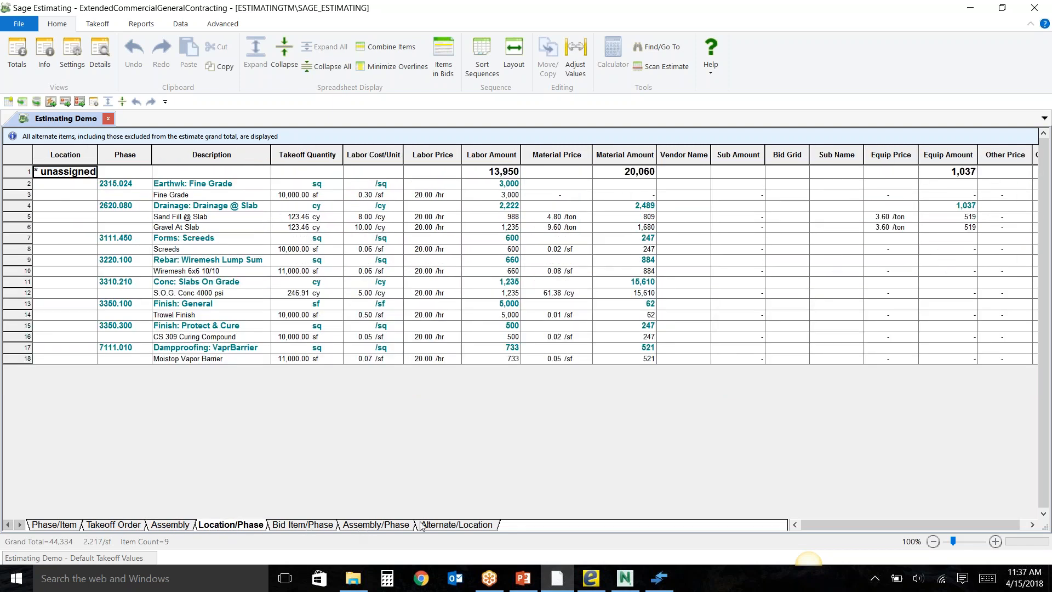
pyautogui.click(54, 525)
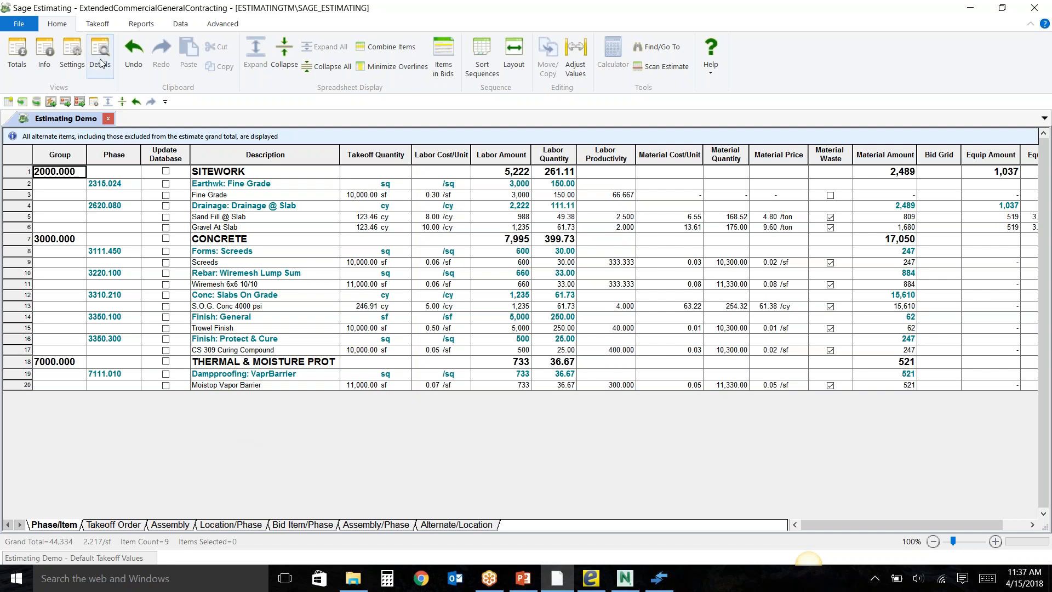
# Look over the takeoff commands and the list of estimate reports, and view the Spreadsheet report's print settings.
pyautogui.click(91, 27)
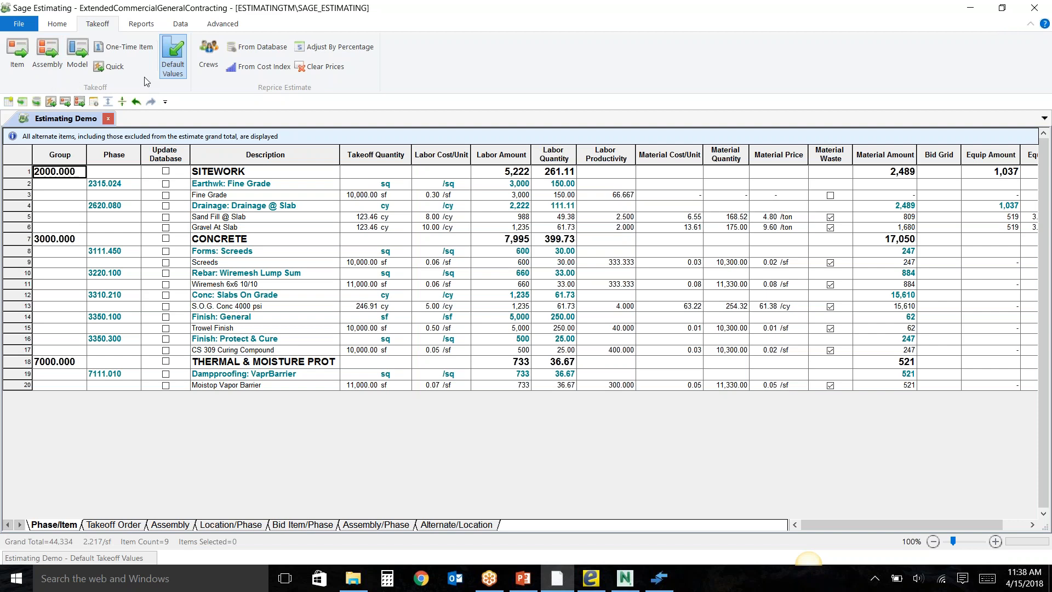
pyautogui.click(143, 27)
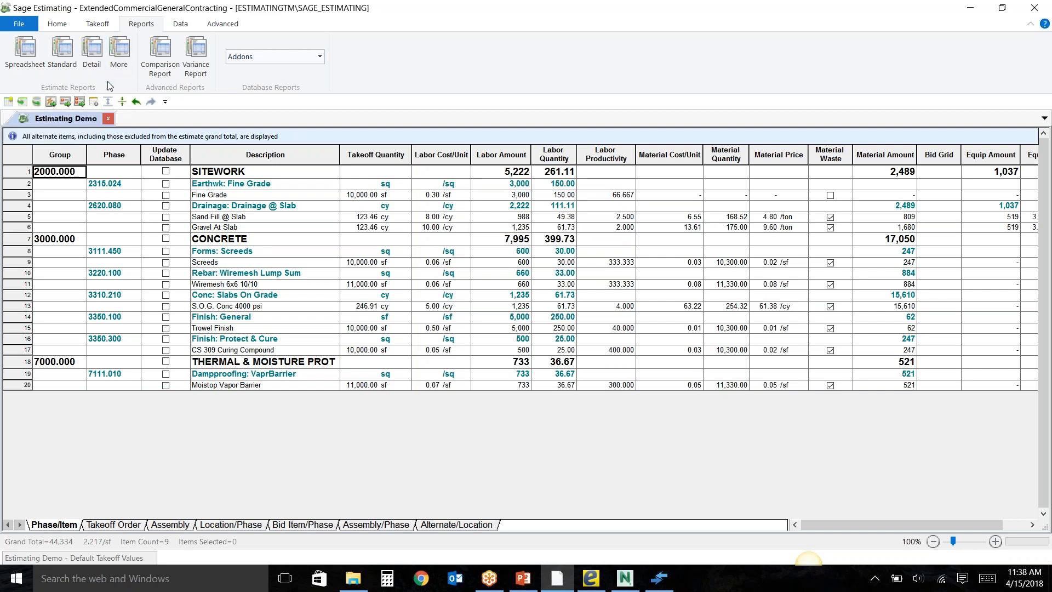
pyautogui.click(118, 55)
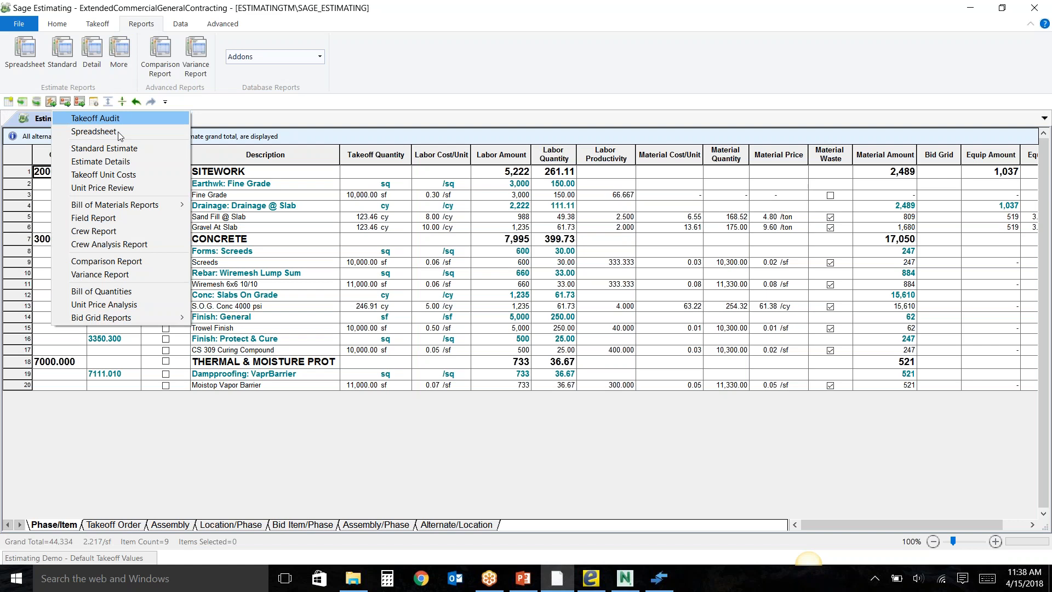
pyautogui.moveTo(107, 209)
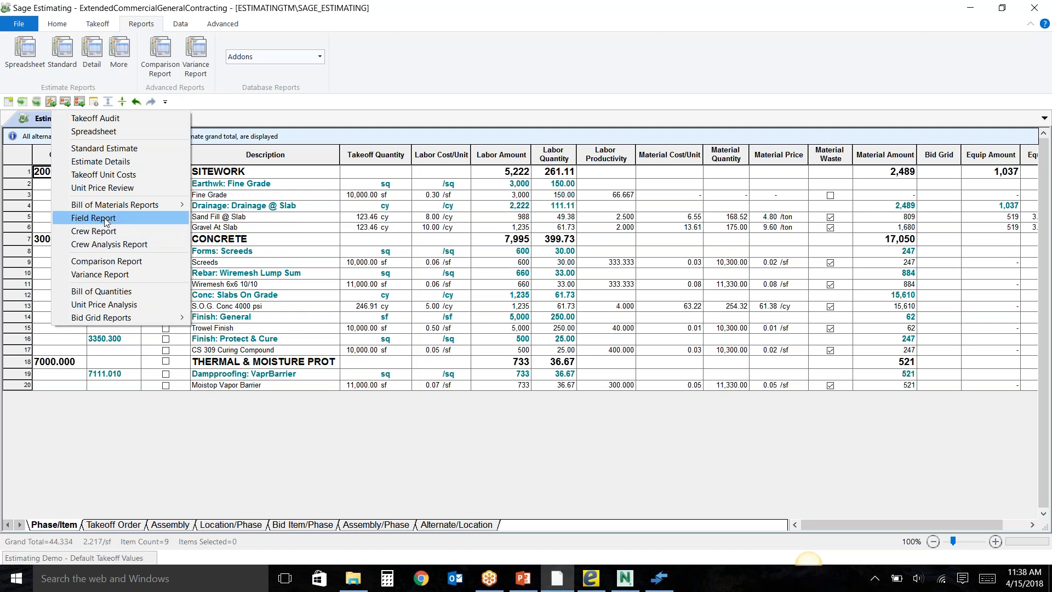
pyautogui.click(18, 61)
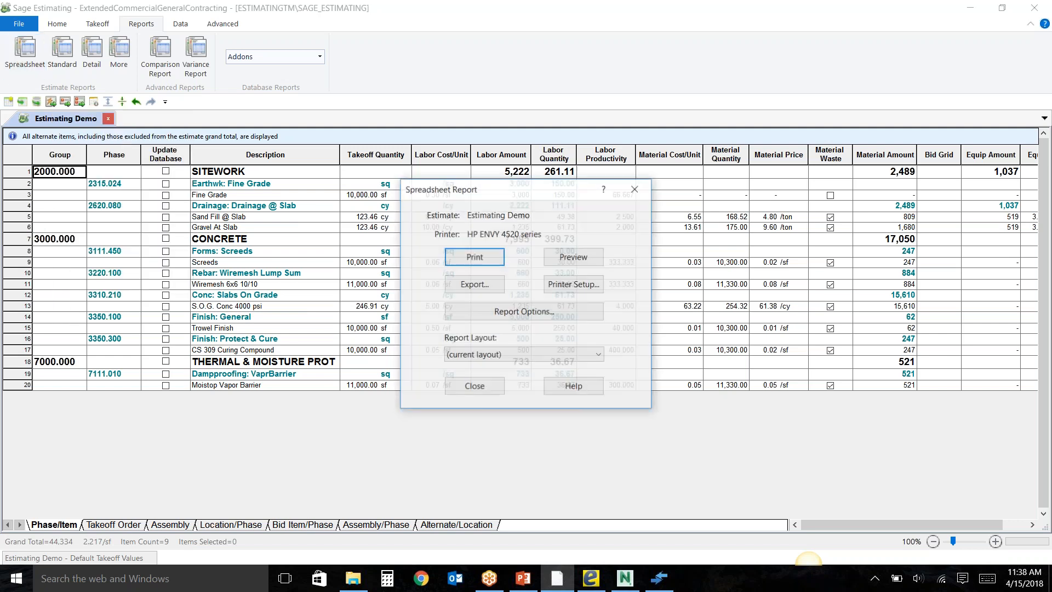
pyautogui.click(472, 386)
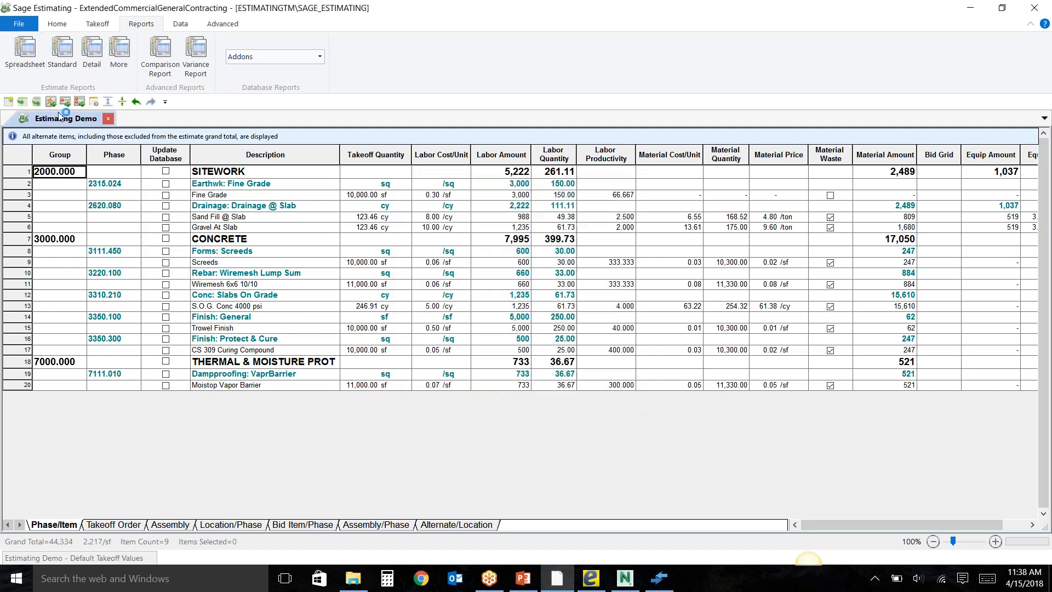
# Examine the Standard Estimate report's options for categories to print and sorting, and cancel out of them.
pyautogui.click(60, 54)
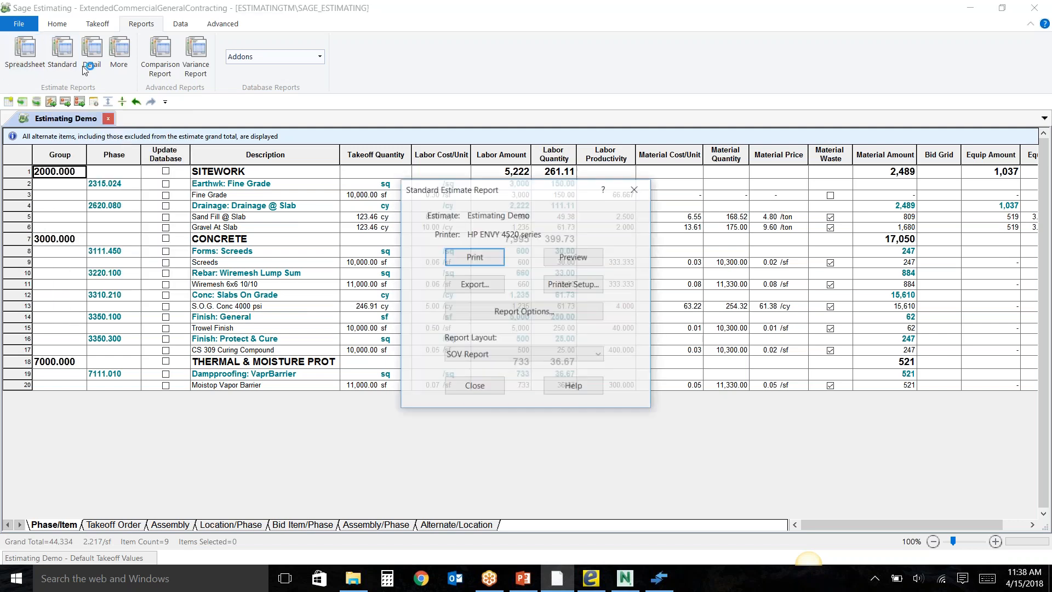
pyautogui.click(499, 313)
pyautogui.click(499, 322)
pyautogui.click(453, 262)
pyautogui.click(453, 278)
pyautogui.click(453, 295)
pyautogui.click(453, 311)
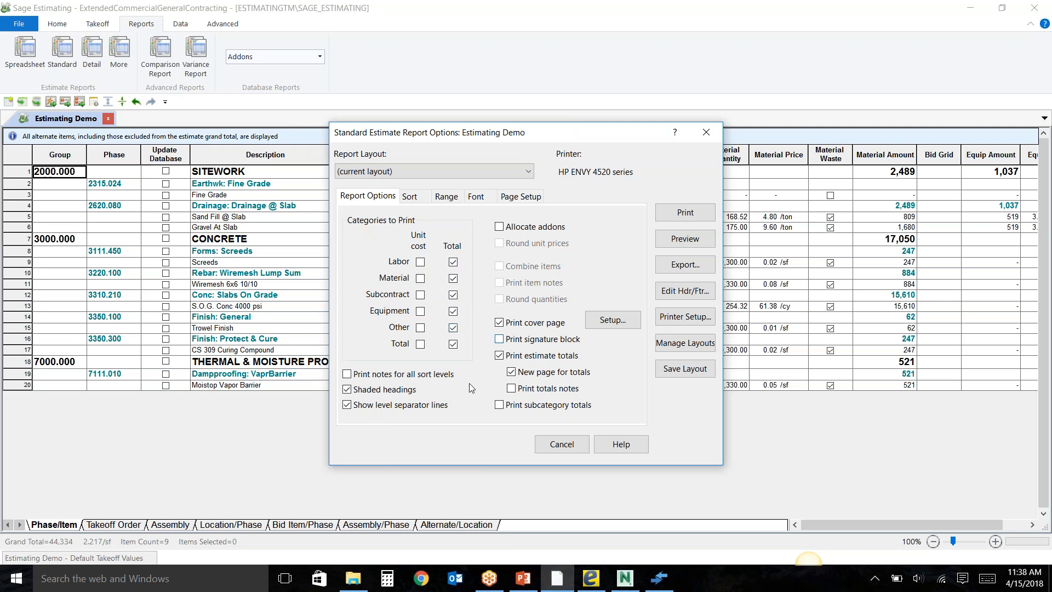
pyautogui.click(414, 199)
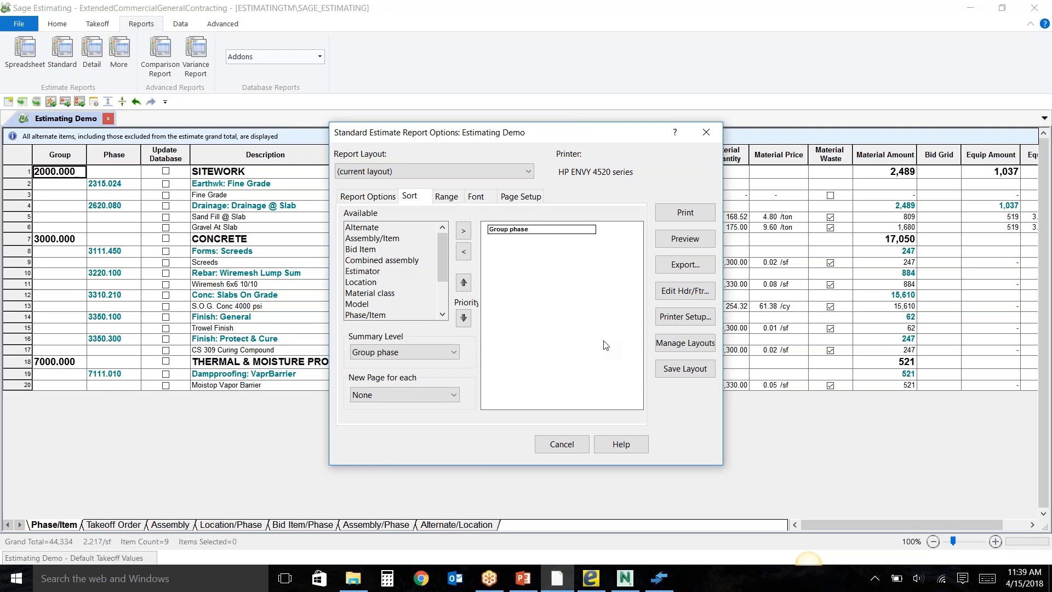
pyautogui.click(551, 446)
pyautogui.click(560, 445)
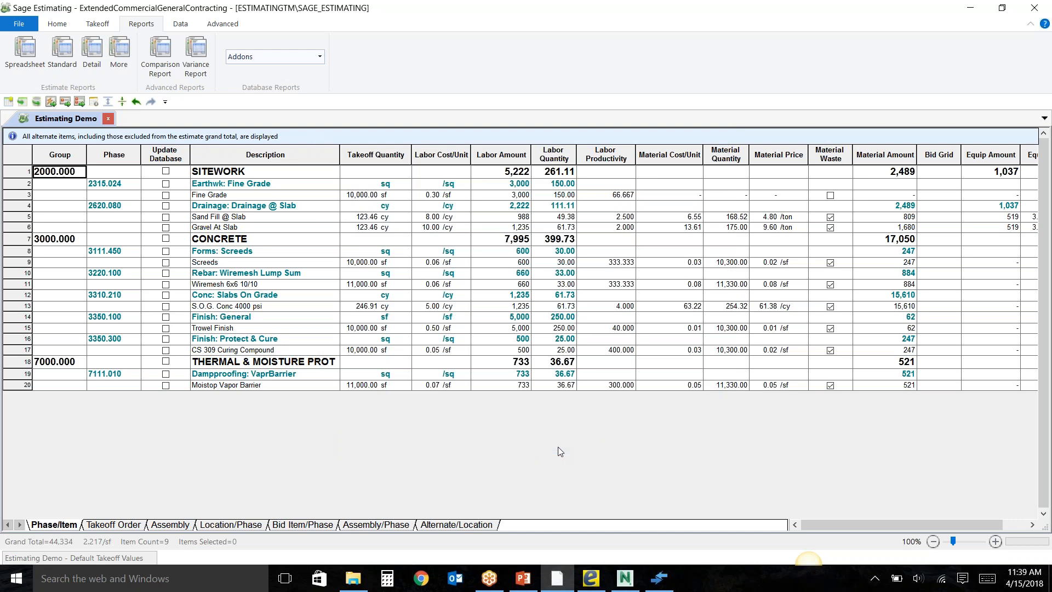
# Open the database items, bring up the full item list and collapse all of its groups.
pyautogui.click(182, 24)
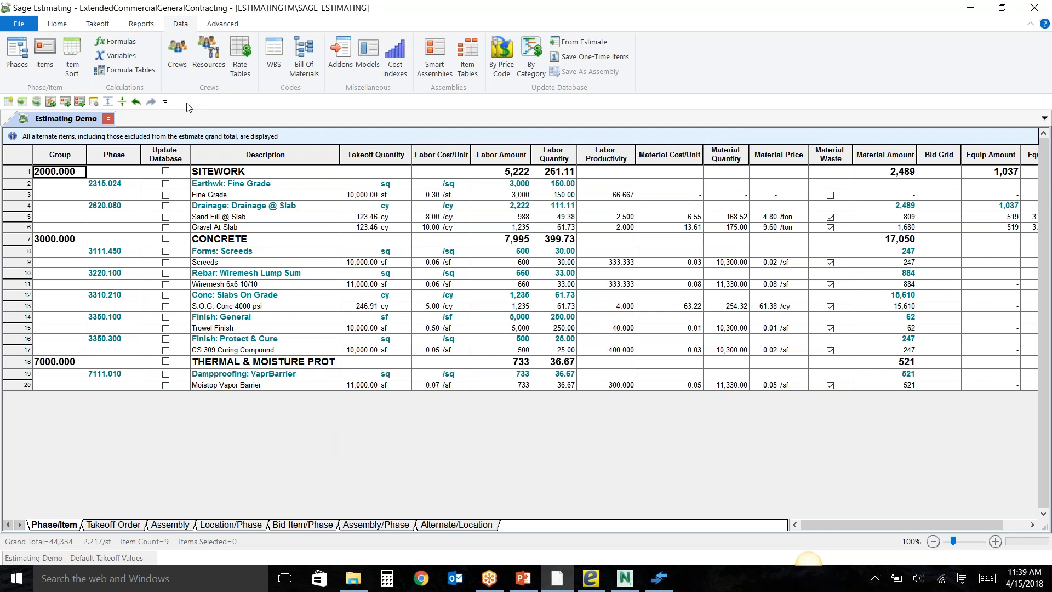
pyautogui.click(51, 68)
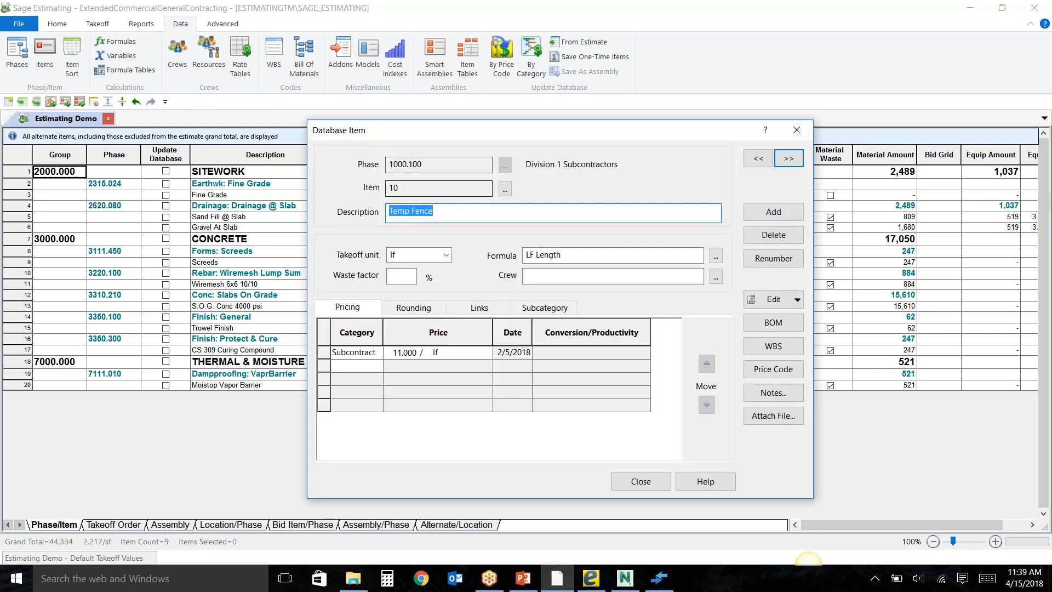
pyautogui.click(505, 188)
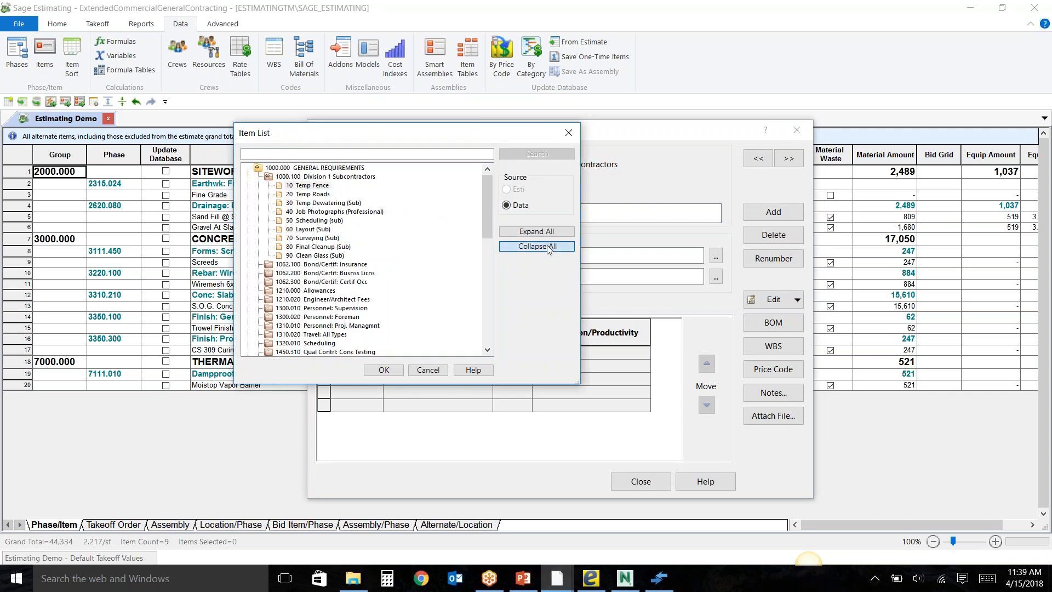
pyautogui.click(548, 247)
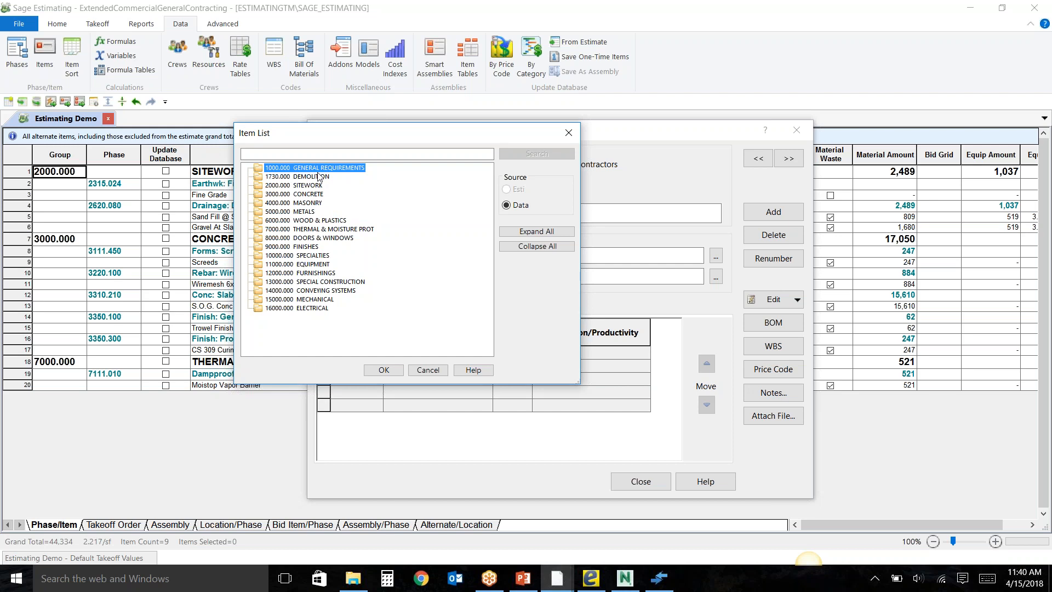
# Open the Footing Forms item from the 3110.100 Forms: Footings phase in the 3000.000 CONCRETE group.
pyautogui.click(311, 196)
pyautogui.doubleClick(313, 195)
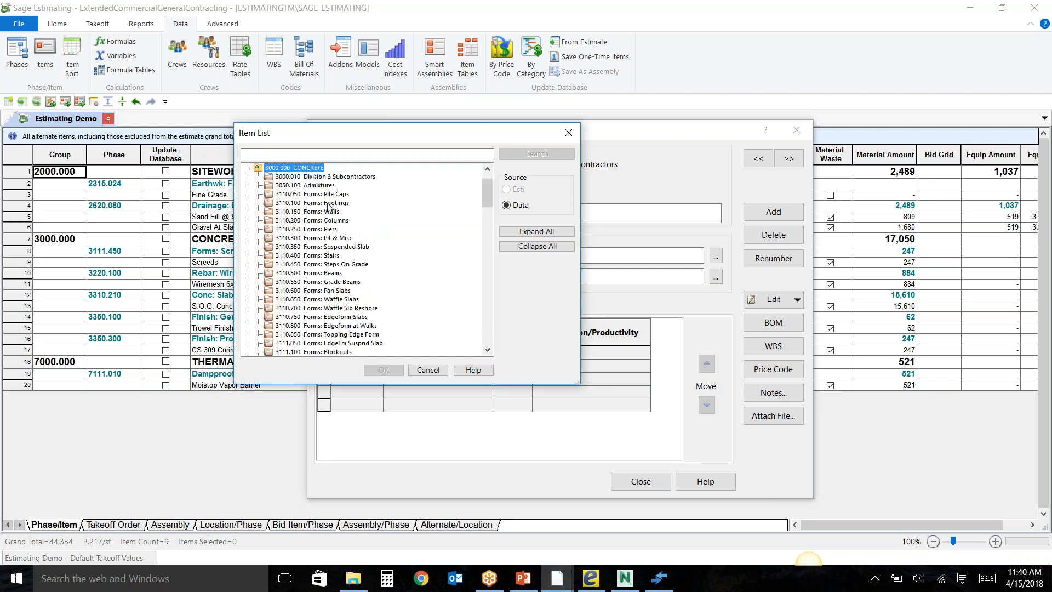
pyautogui.doubleClick(335, 204)
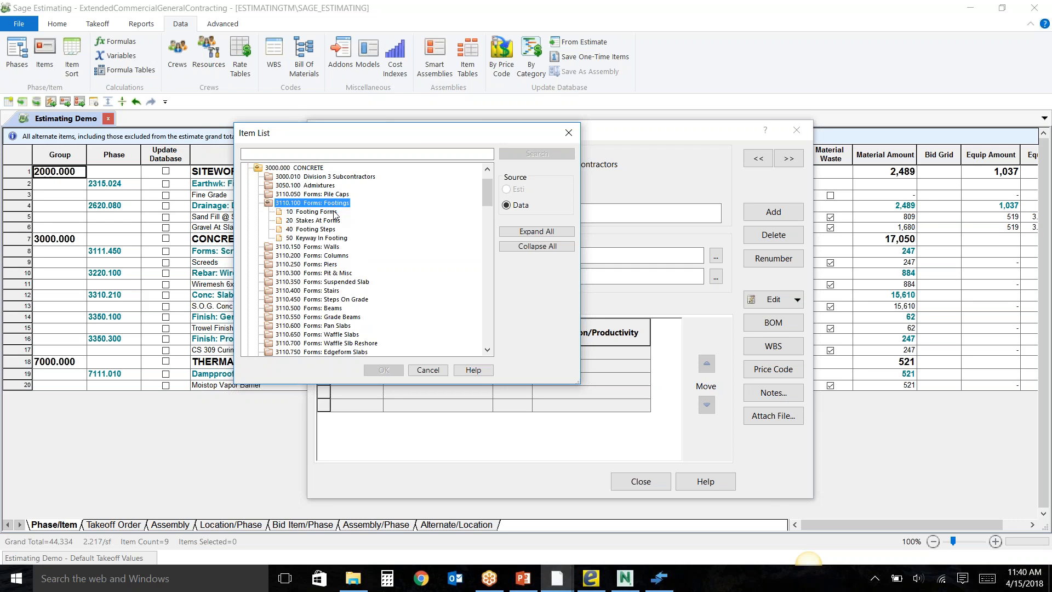
pyautogui.click(331, 213)
pyautogui.doubleClick(330, 213)
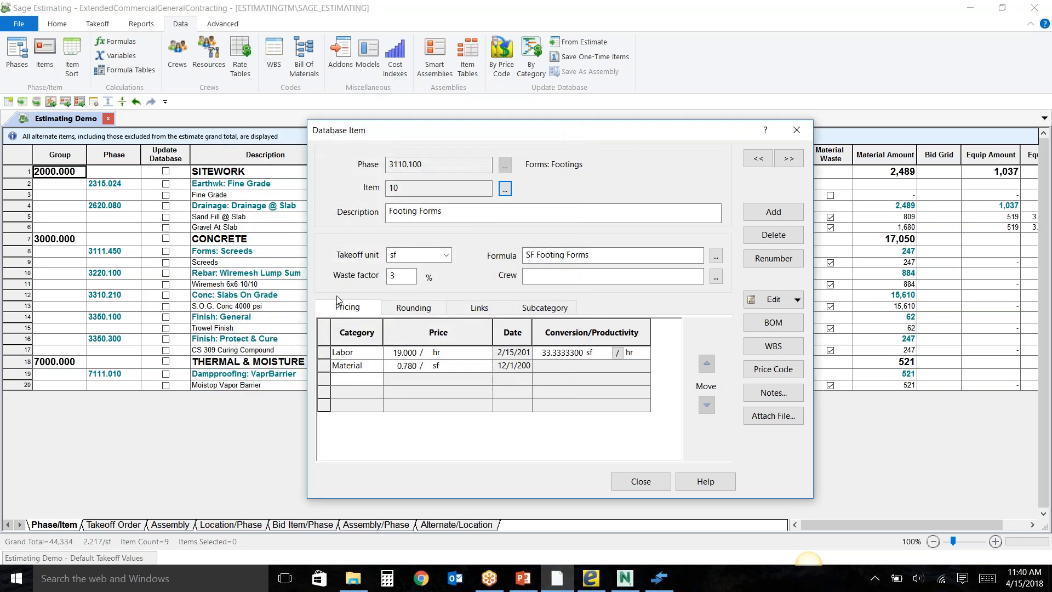
# Try a labor price of 18.000 per hour for the Footing Forms item, discard the change and close the database item.
pyautogui.moveTo(414, 139); pyautogui.dragTo(343, 130)
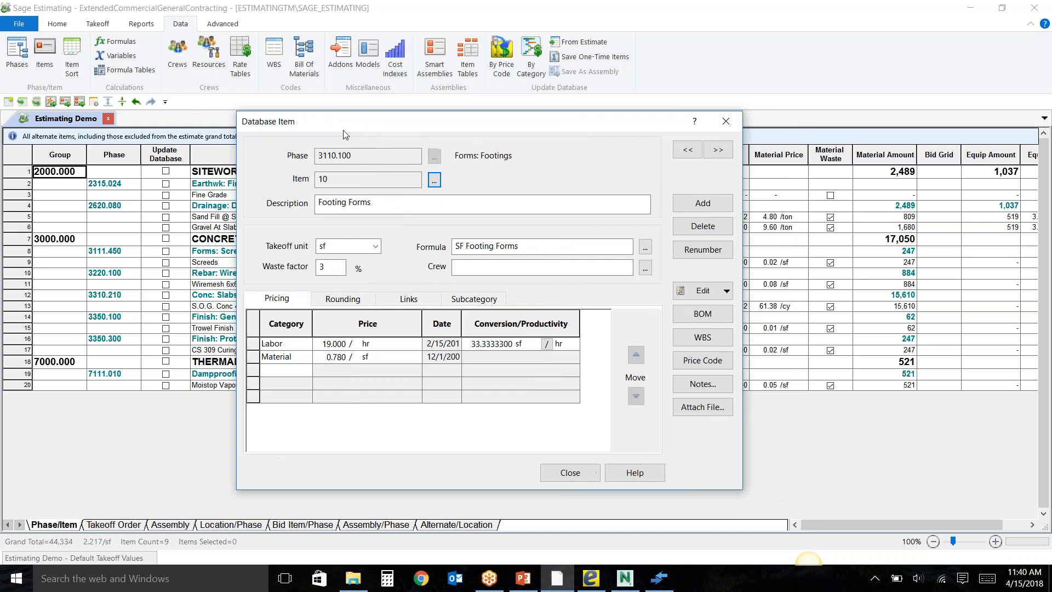
pyautogui.click(456, 207)
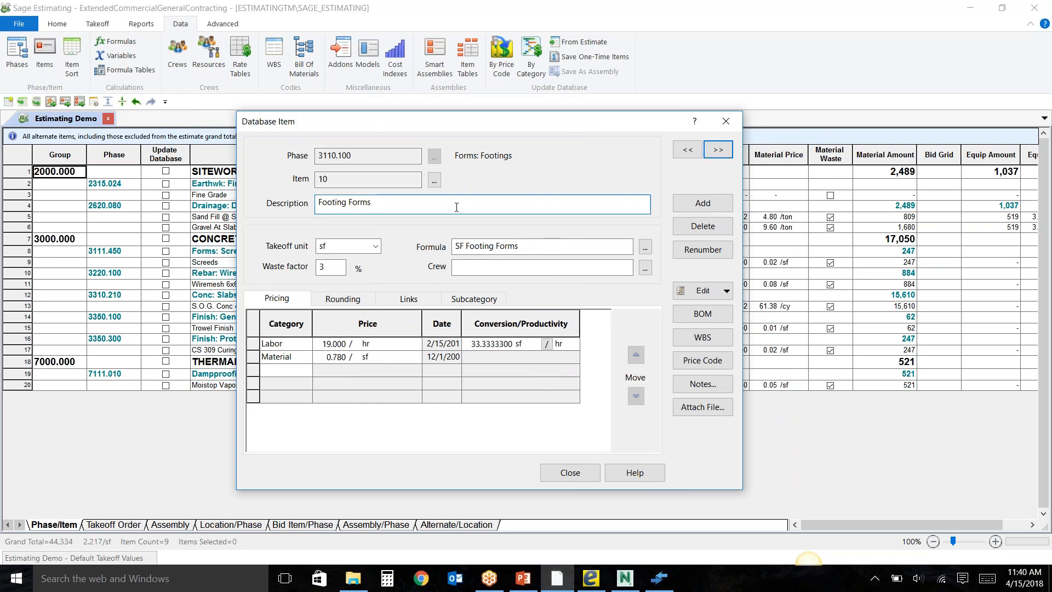
pyautogui.press('Tab')
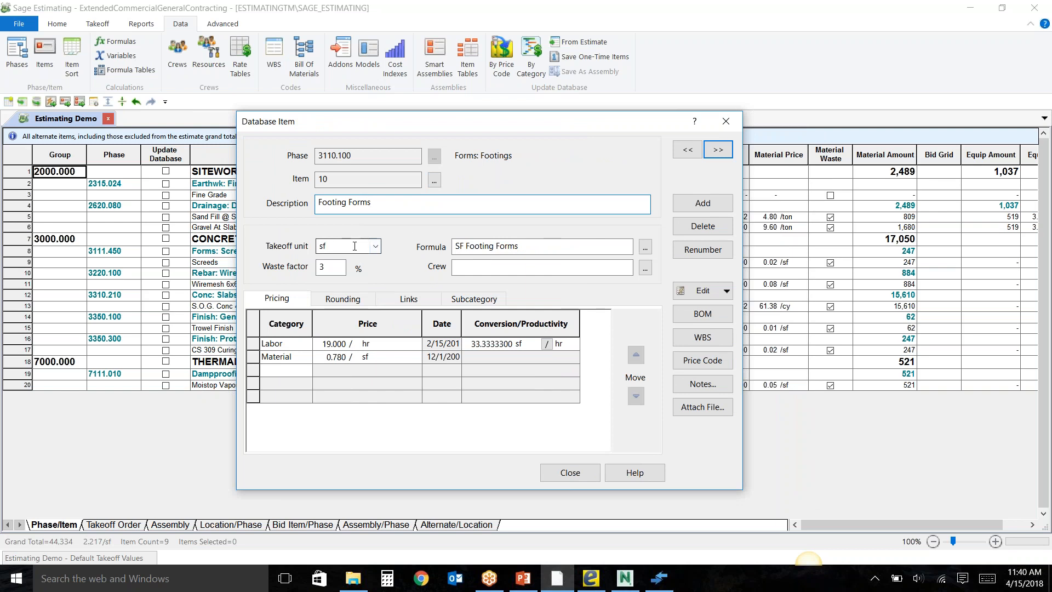
pyautogui.click(324, 345)
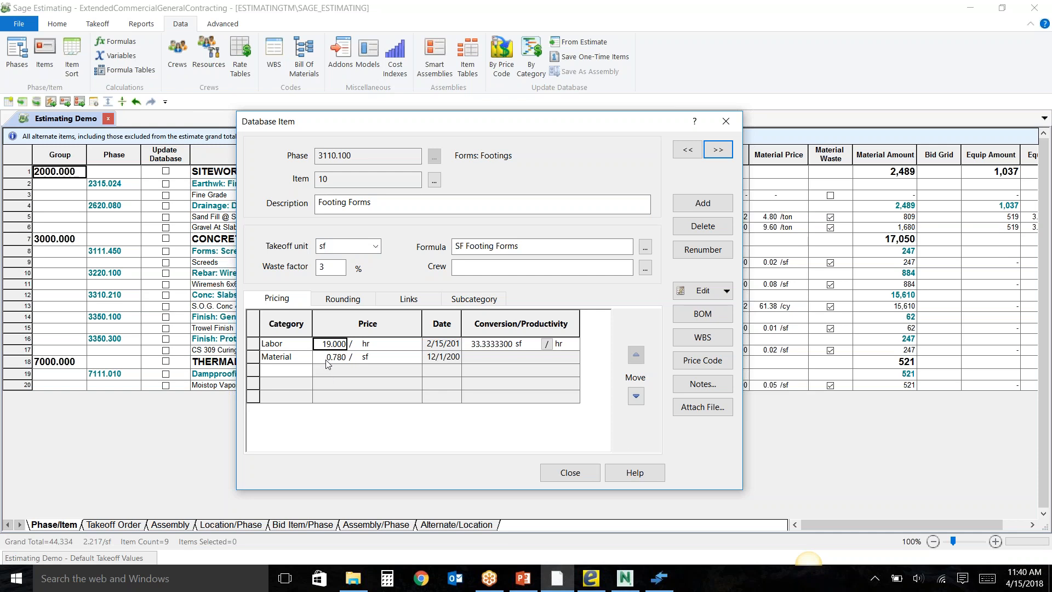
pyautogui.write('18.00')
pyautogui.write('0')
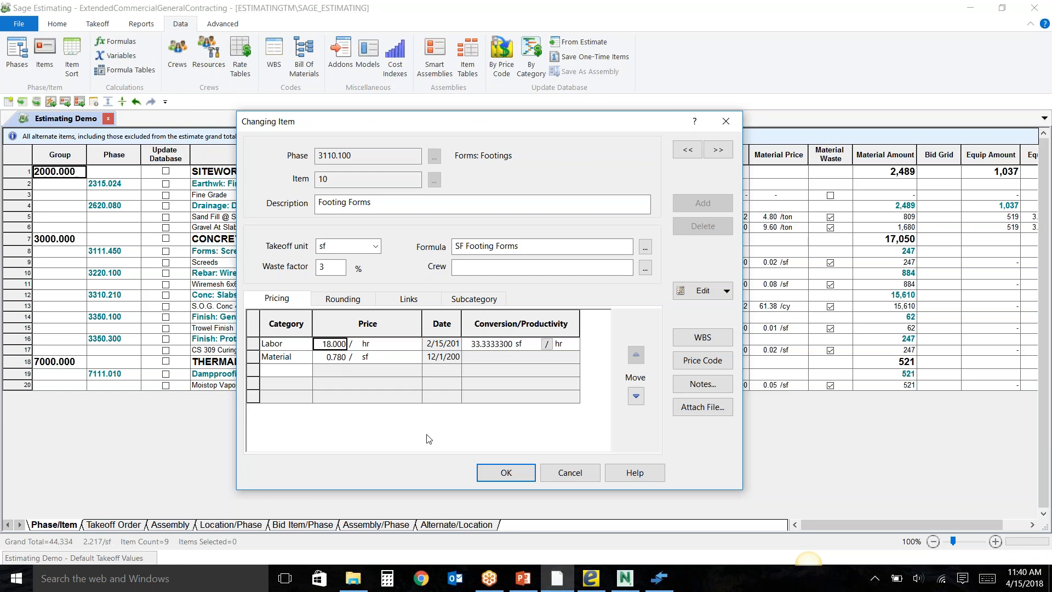
pyautogui.click(553, 474)
pyautogui.click(591, 471)
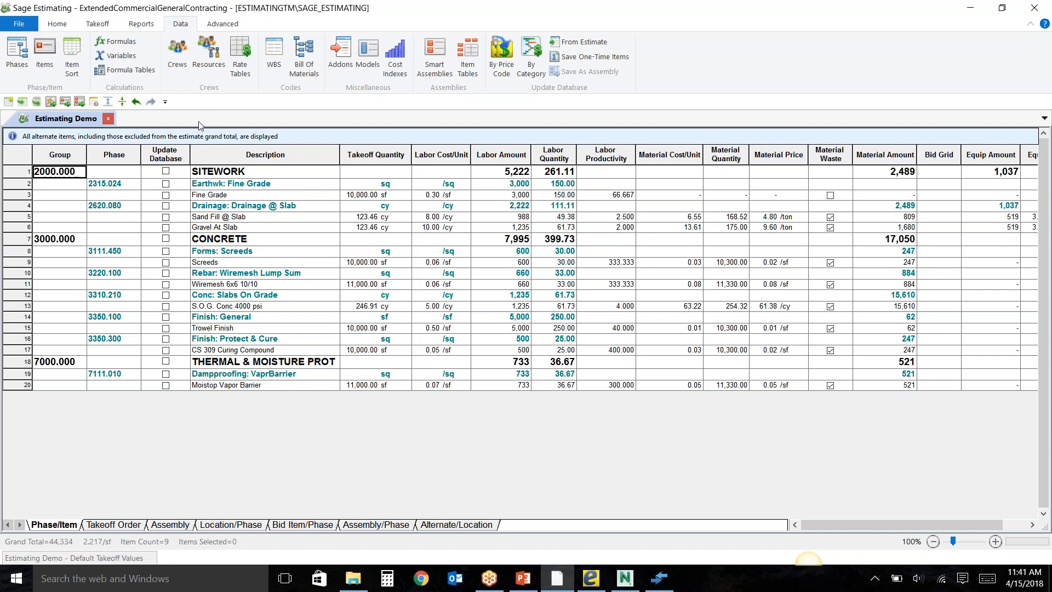
# Start a quick takeoff of item 10 Pile Cap Forms from phase 3110.050 Forms: Pile Caps in the 3000.000 CONCRETE group.
pyautogui.click(104, 28)
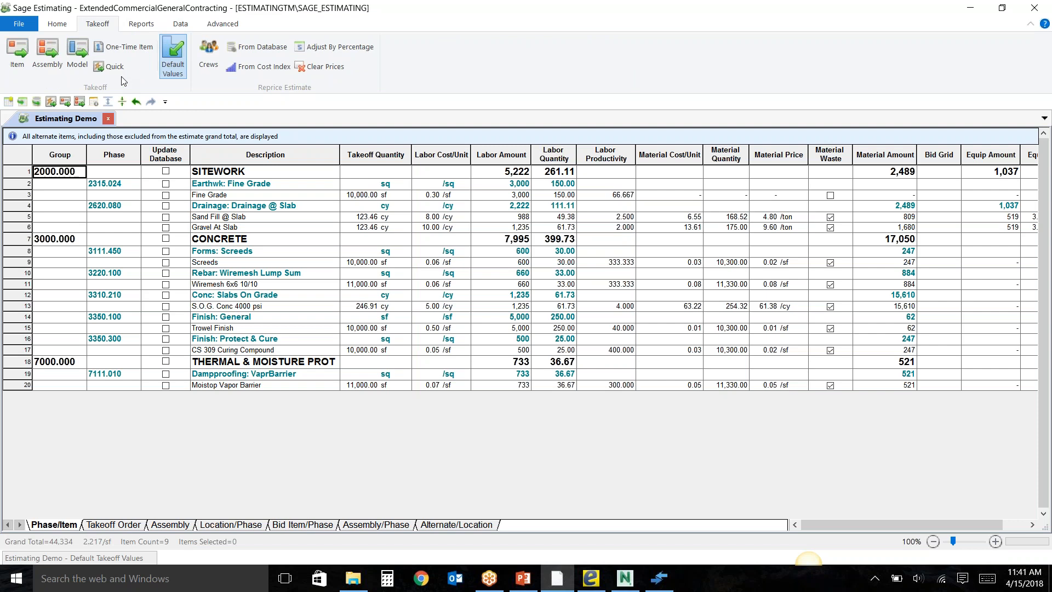
pyautogui.click(111, 67)
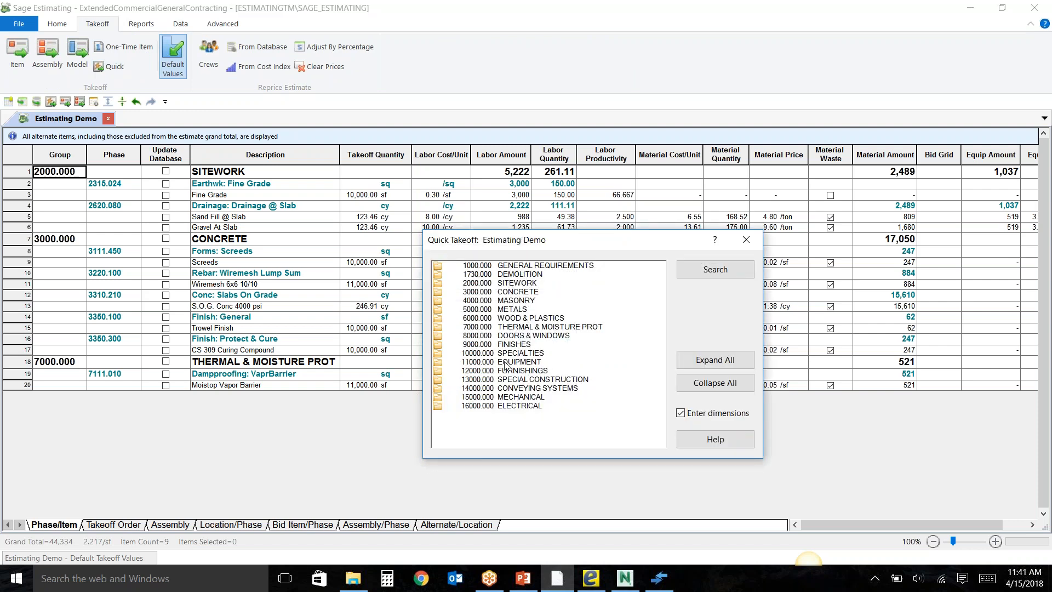
pyautogui.click(511, 292)
pyautogui.doubleClick(512, 292)
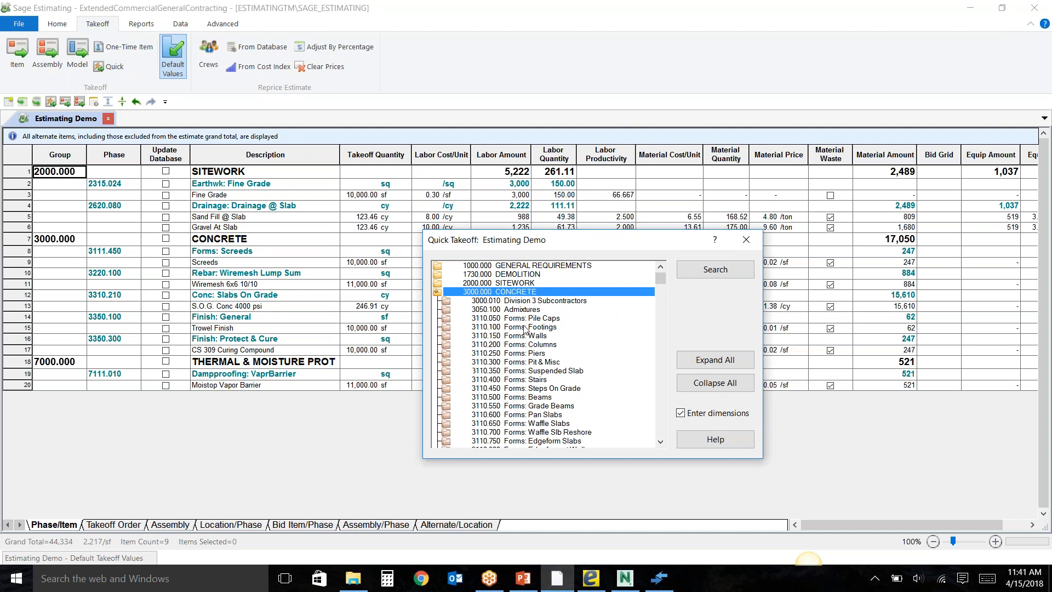
pyautogui.doubleClick(526, 319)
pyautogui.doubleClick(510, 328)
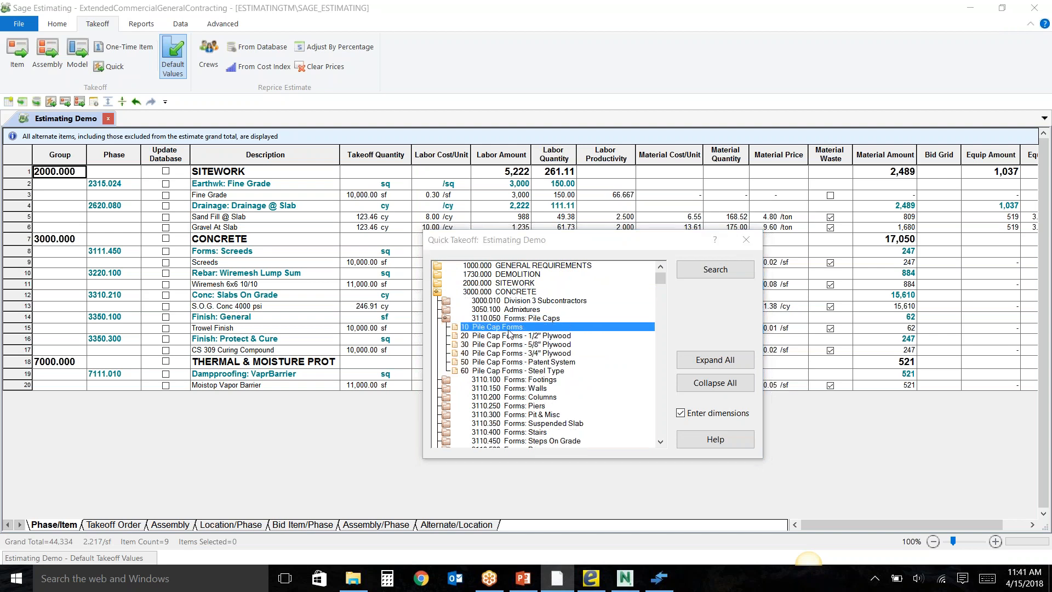
# Set the pile cap's length and width to 10 ft each and add the item to the estimate.
pyautogui.click(323, 332)
pyautogui.write('10')
pyautogui.press('Tab')
pyautogui.write('10')
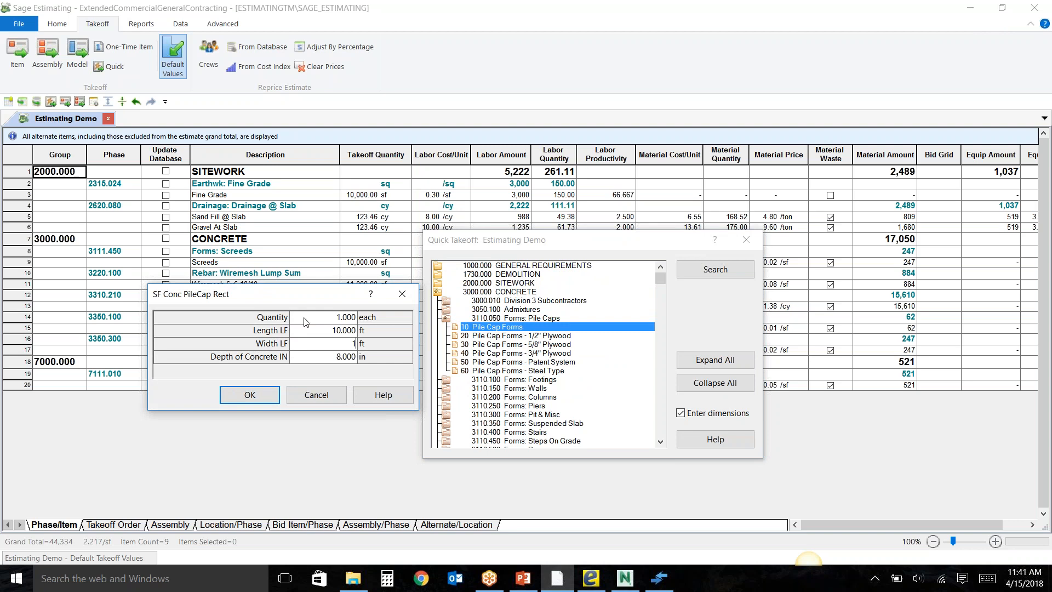
pyautogui.press('Tab')
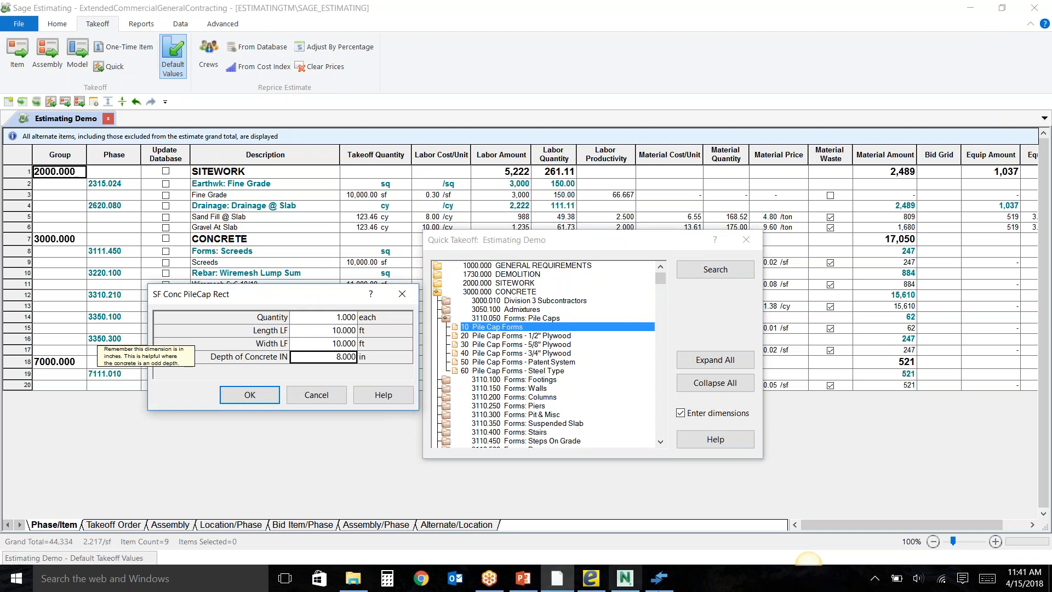
pyautogui.click(273, 398)
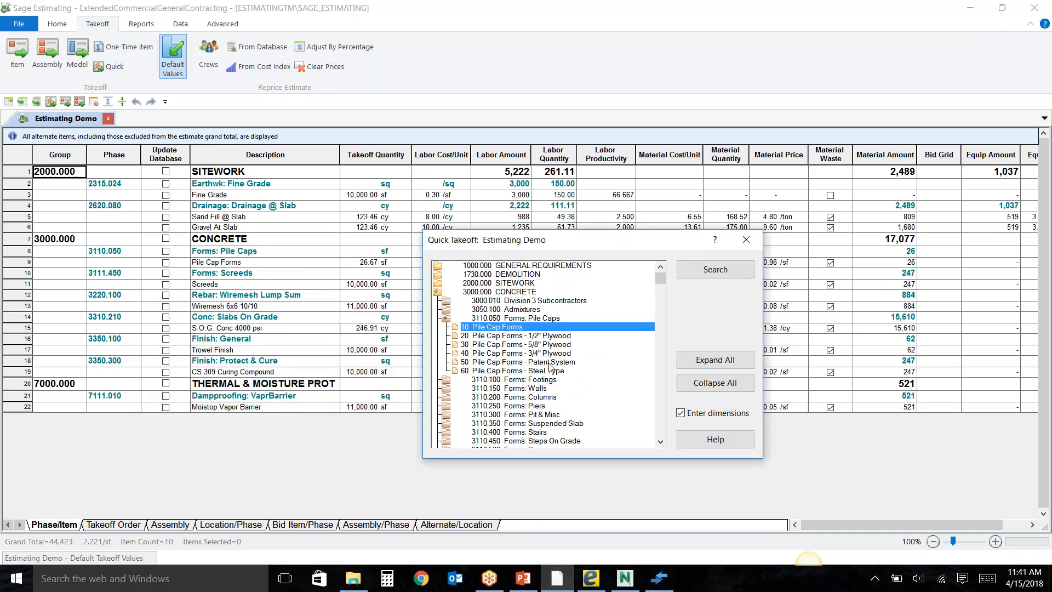
# Take off item 10 Column Forms from phase 3110.200 Forms: Columns with a dimension of 8, and finish the quick takeoff.
pyautogui.click(521, 397)
pyautogui.click(515, 407)
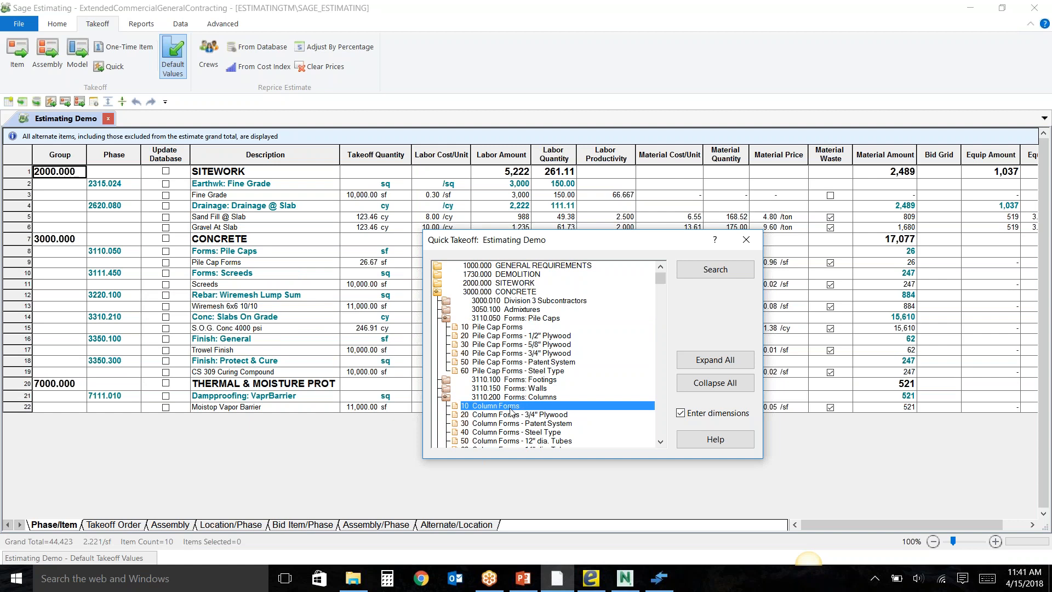
pyautogui.press('Return')
pyautogui.click(326, 357)
pyautogui.write('8')
pyautogui.press('Return')
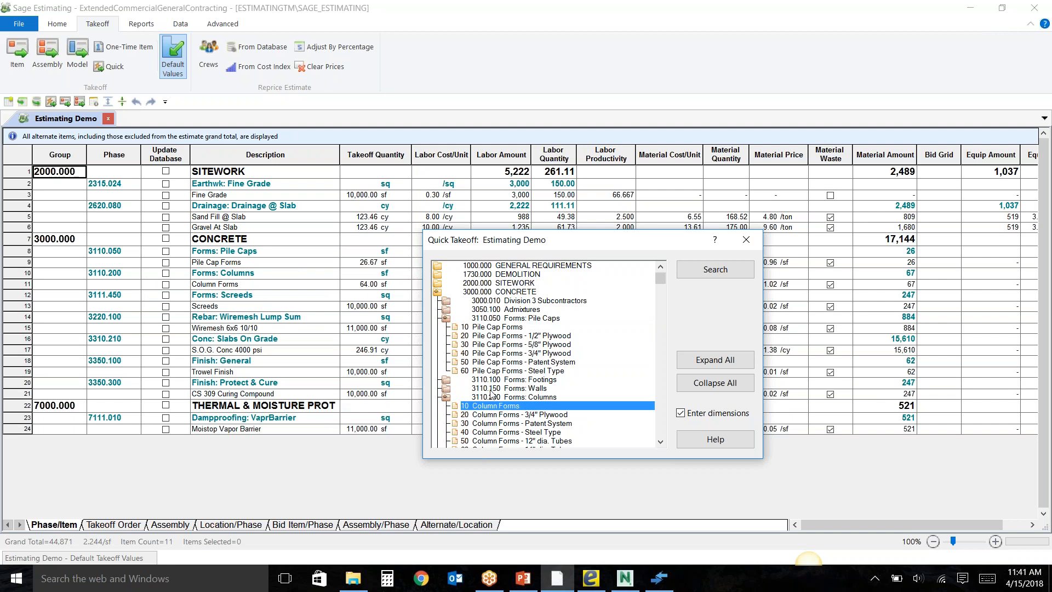
pyautogui.click(746, 240)
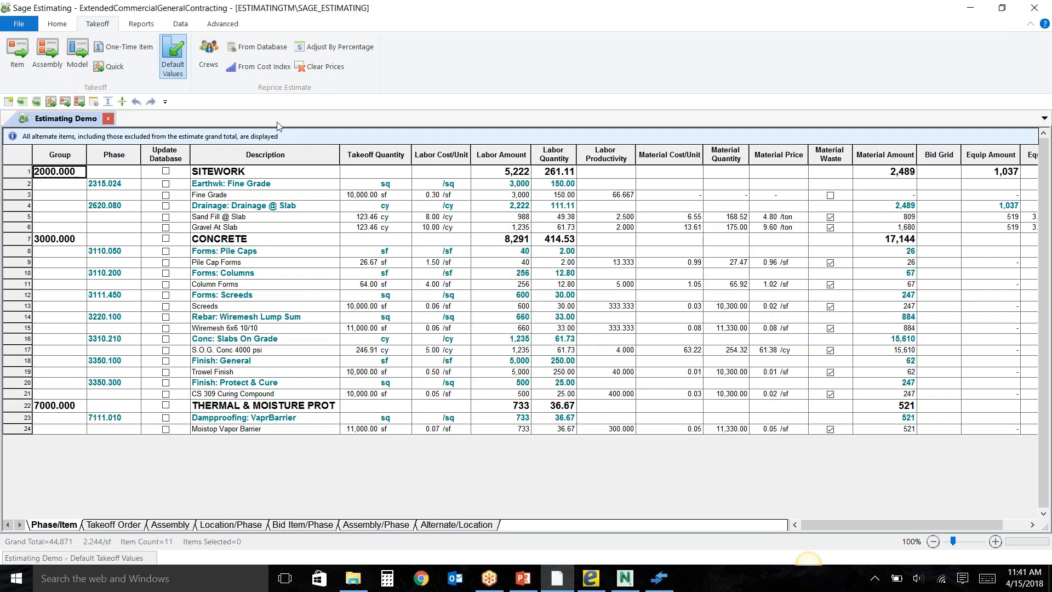
# Start an assembly takeoff with 0355d S.O.G. - Interior Slab-Complex w/dtize from the 03- CONCRETE group.
pyautogui.click(49, 71)
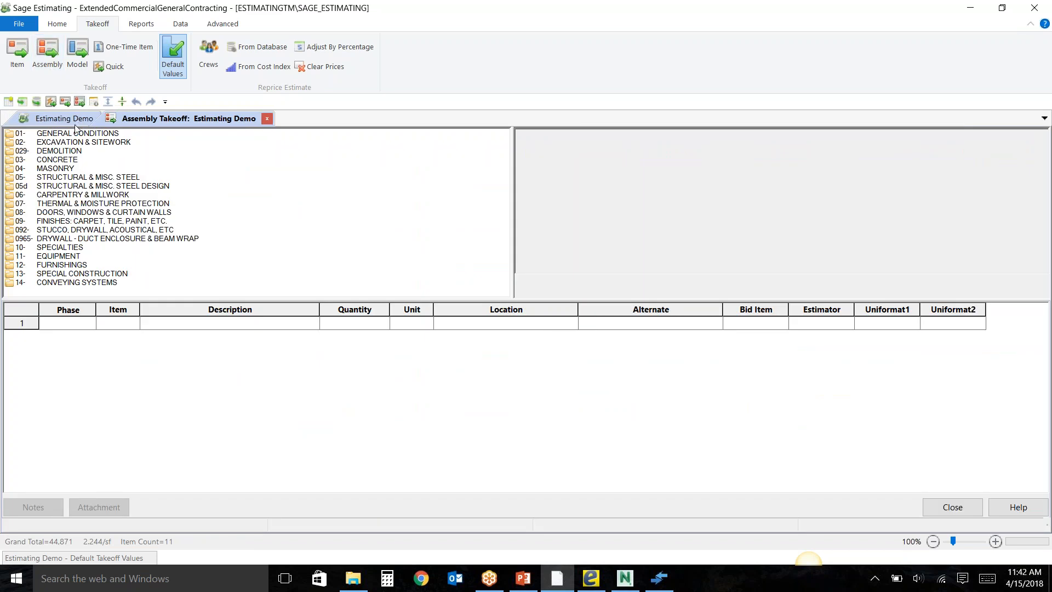
pyautogui.doubleClick(57, 160)
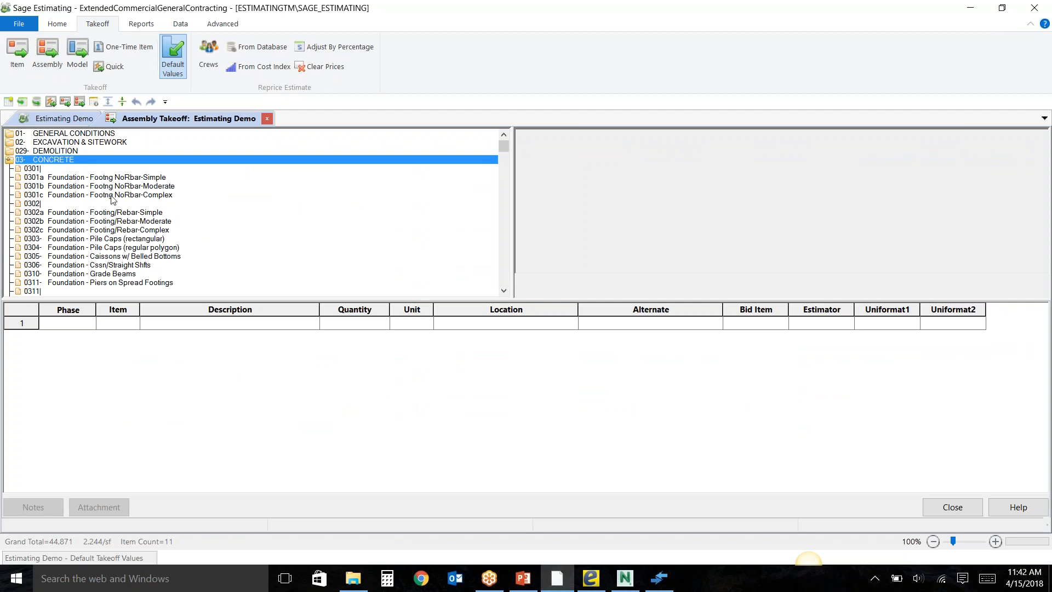
pyautogui.scroll(-2, 124, 208)
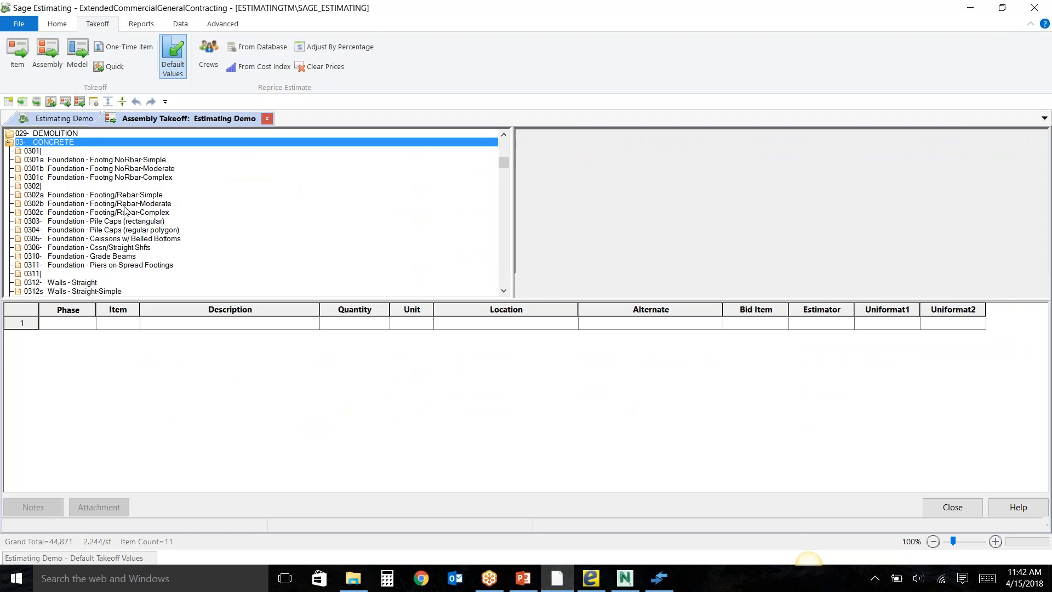
pyautogui.scroll(-4, 124, 210)
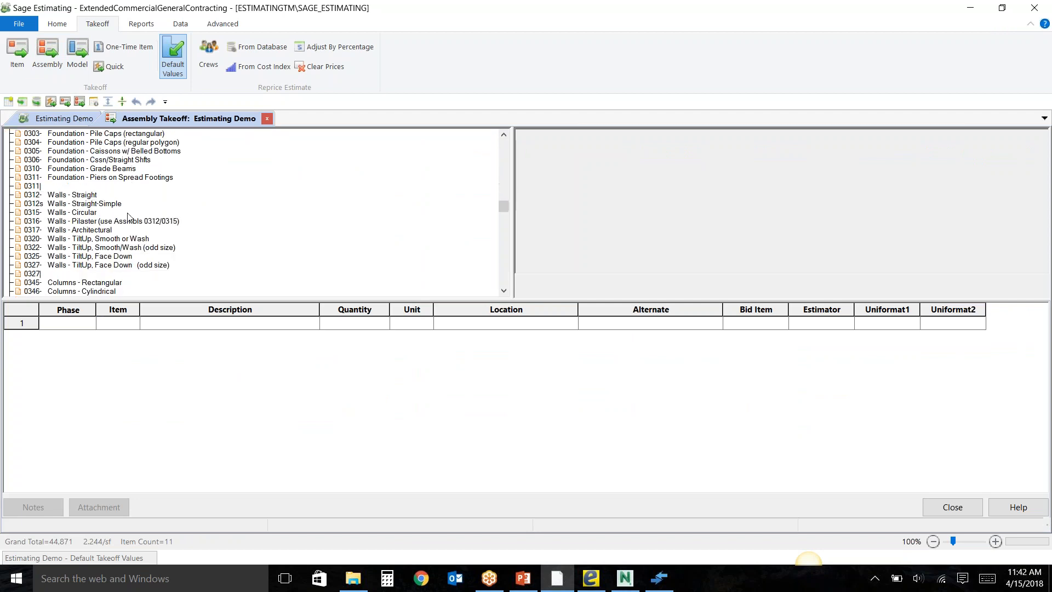
pyautogui.scroll(-2, 150, 227)
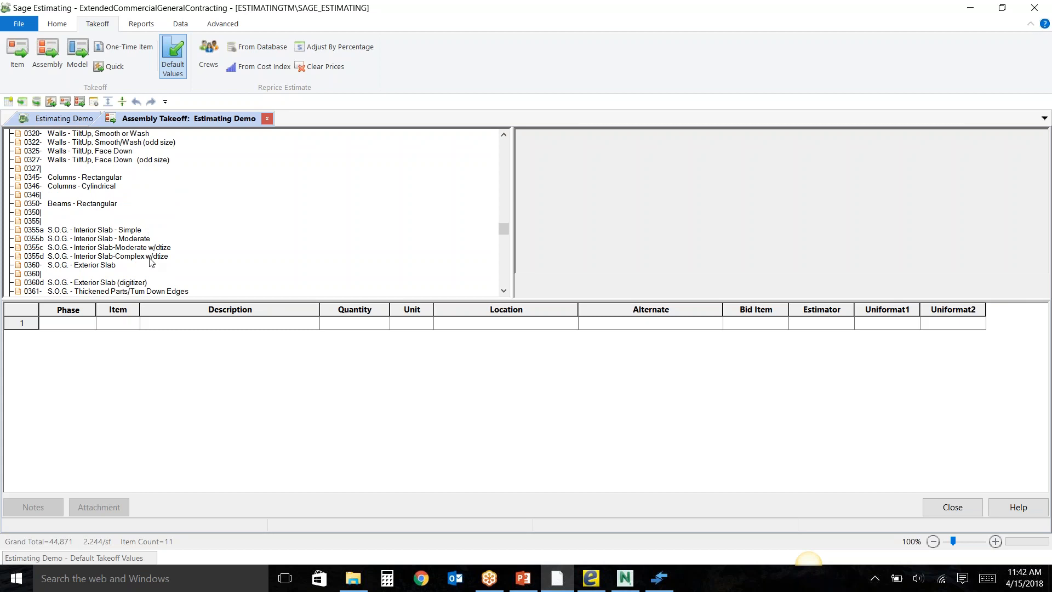
pyautogui.doubleClick(150, 256)
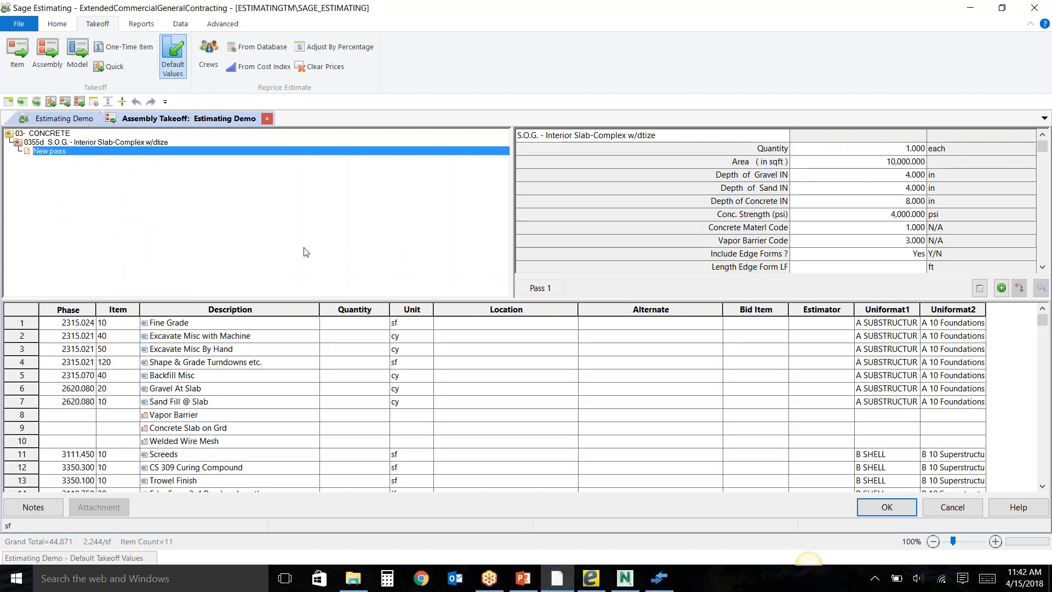
# Set the slab assembly's area to 5,000 sq ft and its concrete strength to 3,500 psi.
pyautogui.click(829, 163)
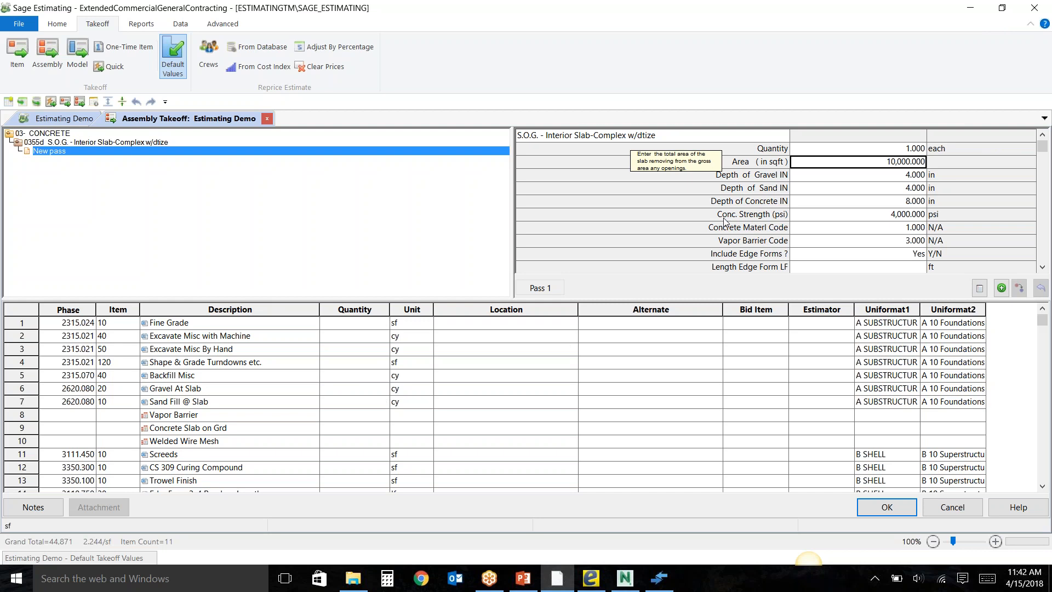
pyautogui.write('5000')
pyautogui.press('Return')
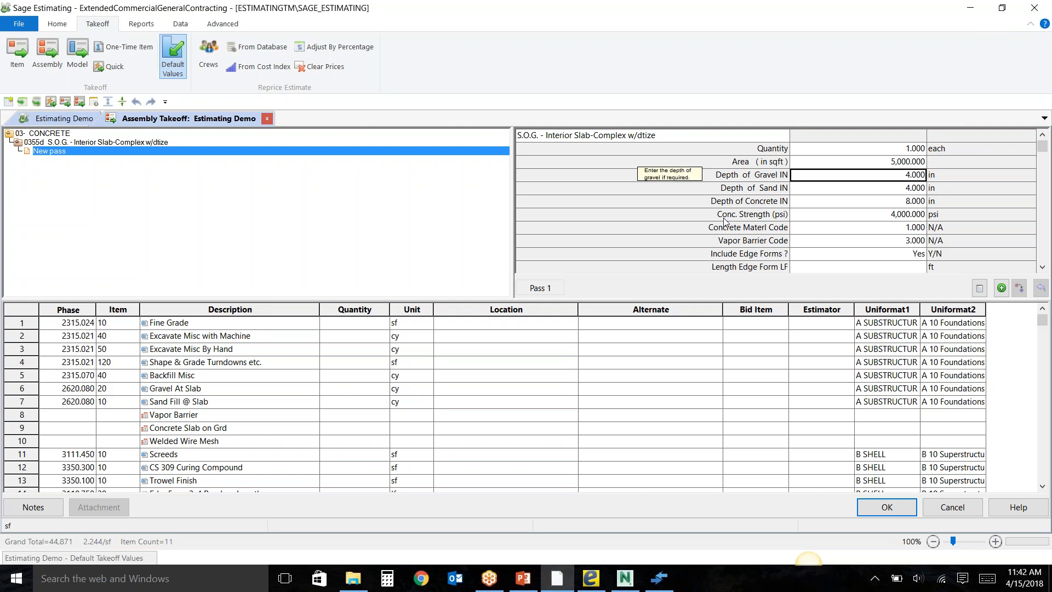
pyautogui.press('Return')
pyautogui.press('Return')
pyautogui.press('Return')
pyautogui.write('3,500')
pyautogui.press('Return')
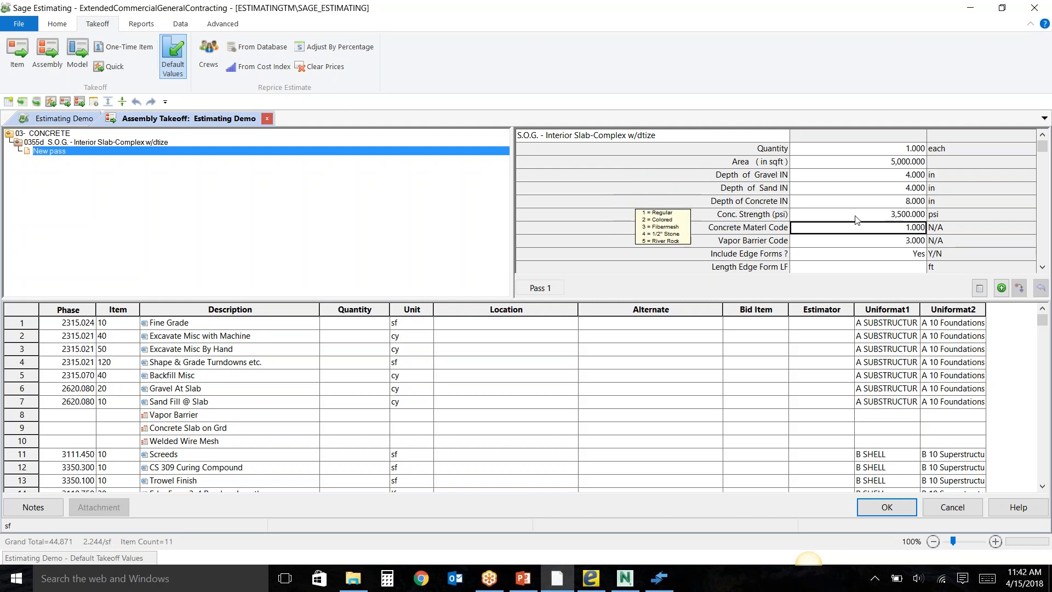
# Switch the slab's edge forms off and back on, and set the edge form length to 50 ft.
pyautogui.scroll(-2, 858, 219)
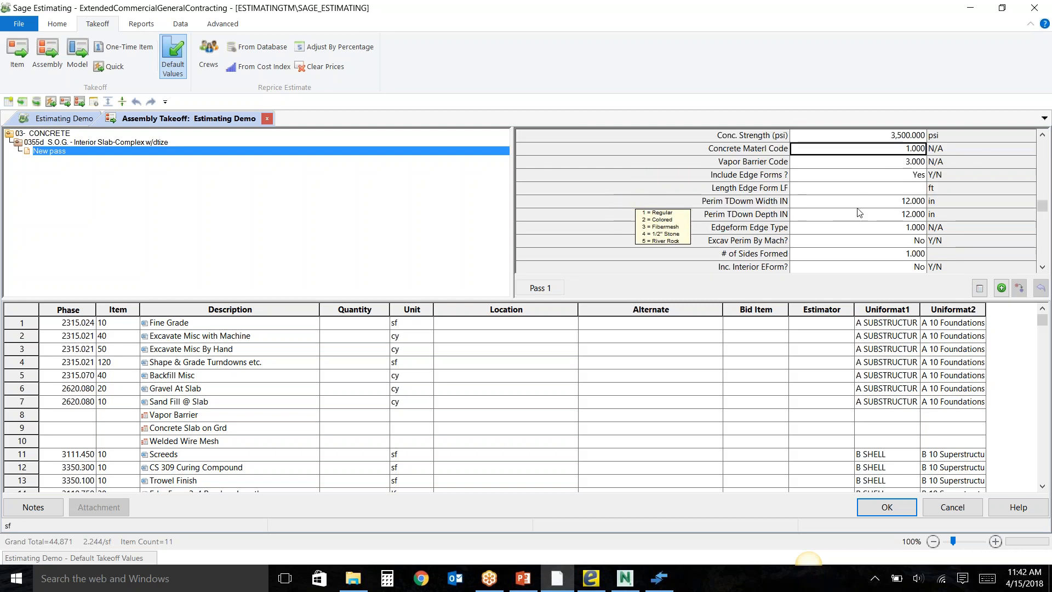
pyautogui.click(867, 176)
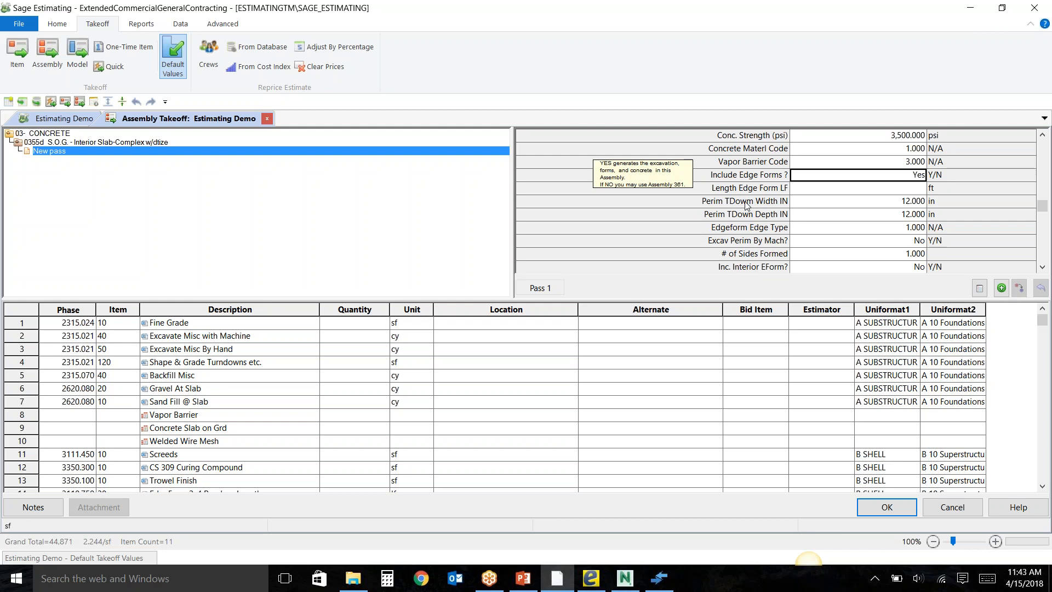
pyautogui.press('n')
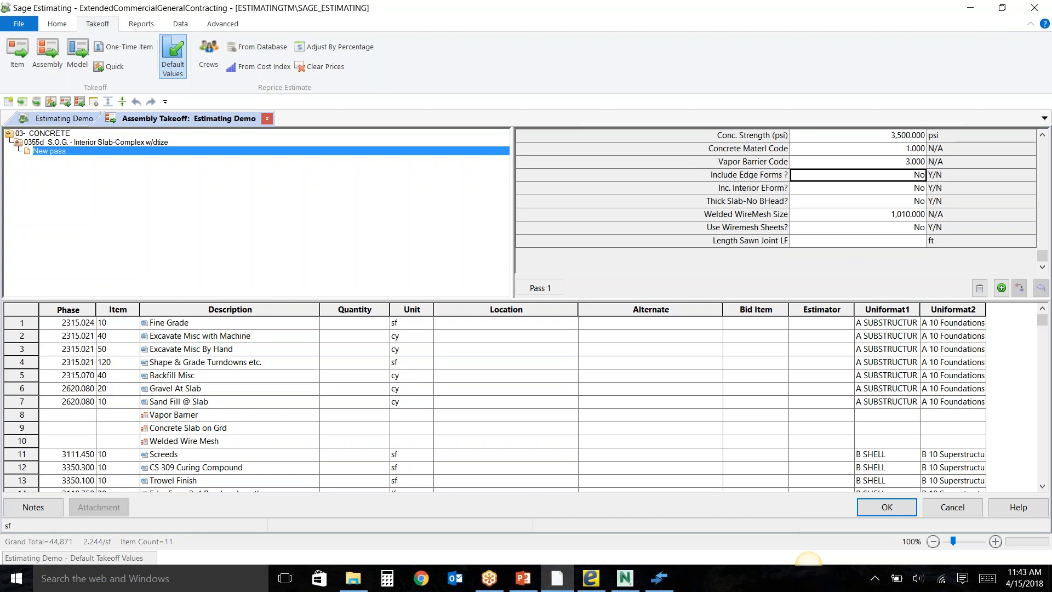
pyautogui.press('y')
pyautogui.press('Return')
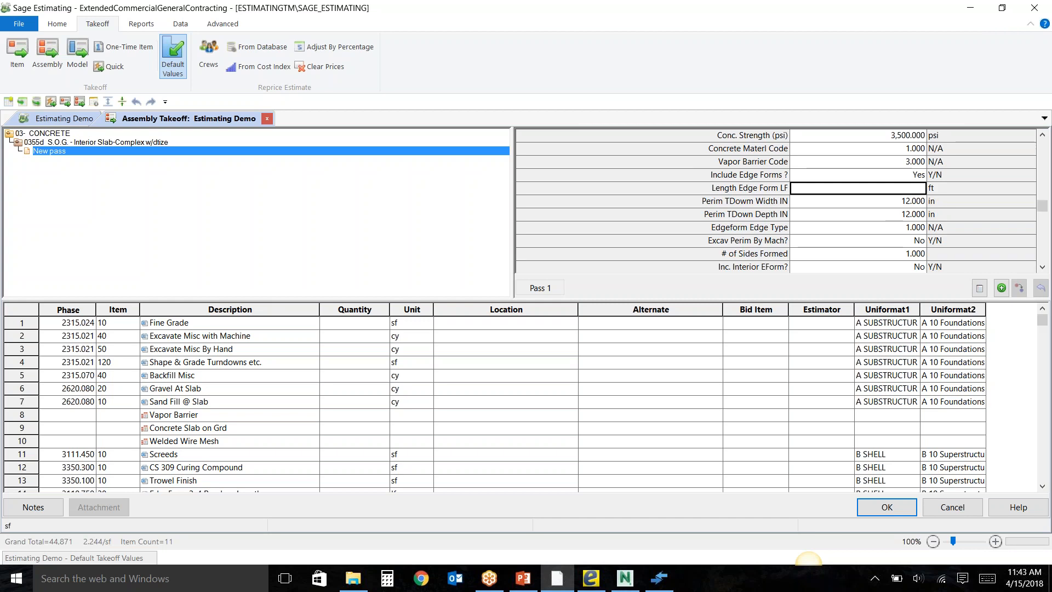
pyautogui.write('50')
pyautogui.press('Return')
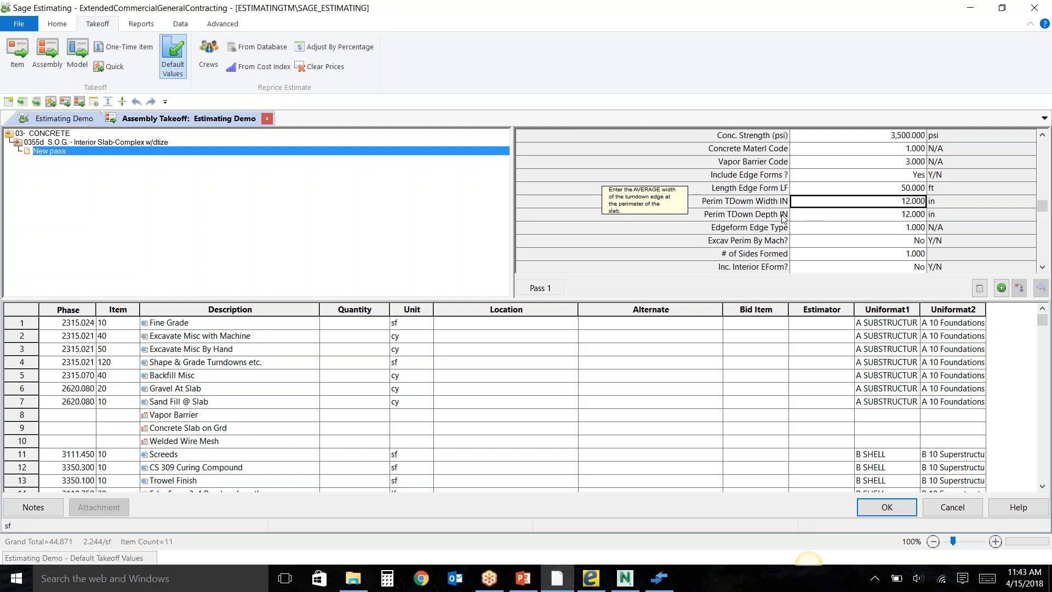
# Generate the slab pass's item quantities, review them, add them to the estimate and close the assembly takeoff.
pyautogui.scroll(-2, 783, 218)
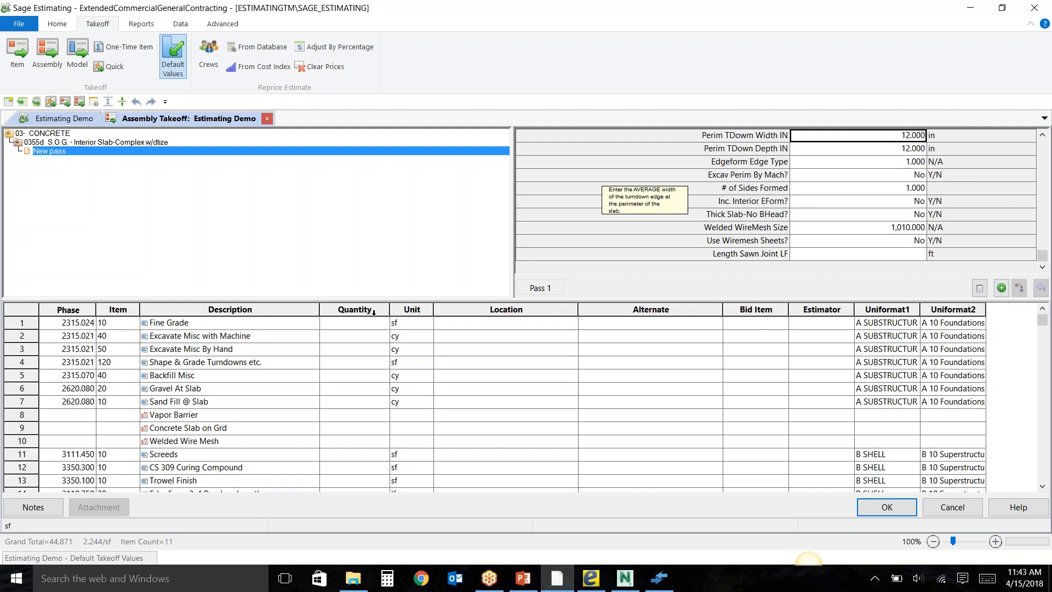
pyautogui.click(1002, 288)
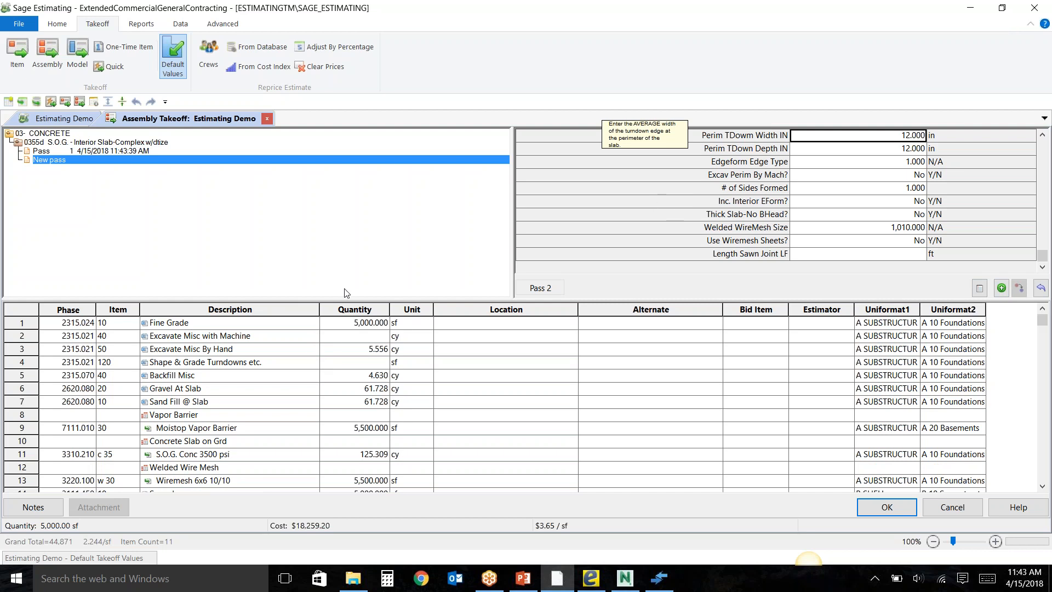
pyautogui.scroll(-1, 333, 369)
pyautogui.scroll(-4, 334, 368)
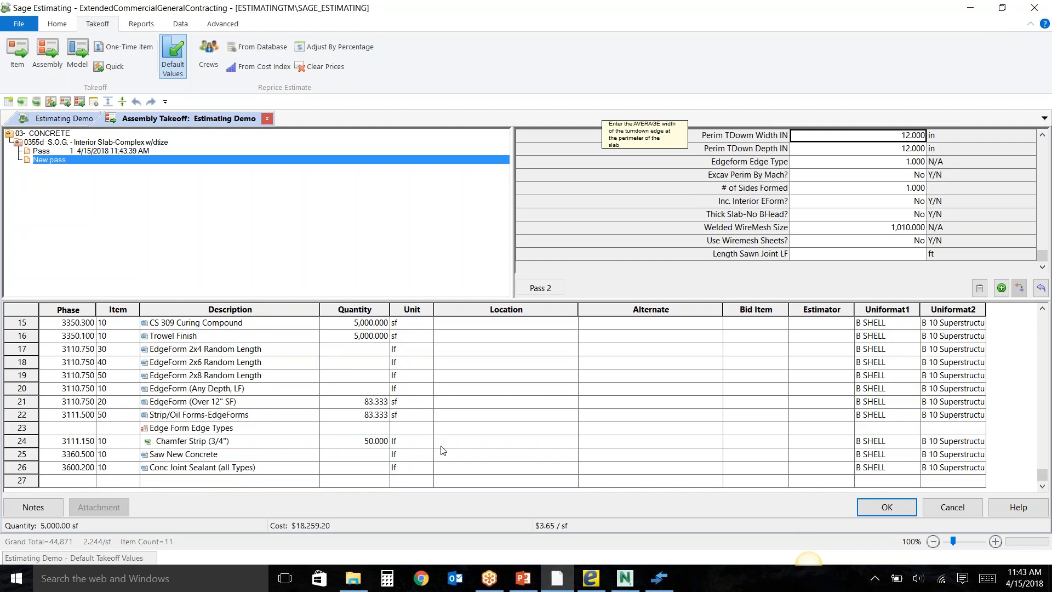
pyautogui.click(887, 508)
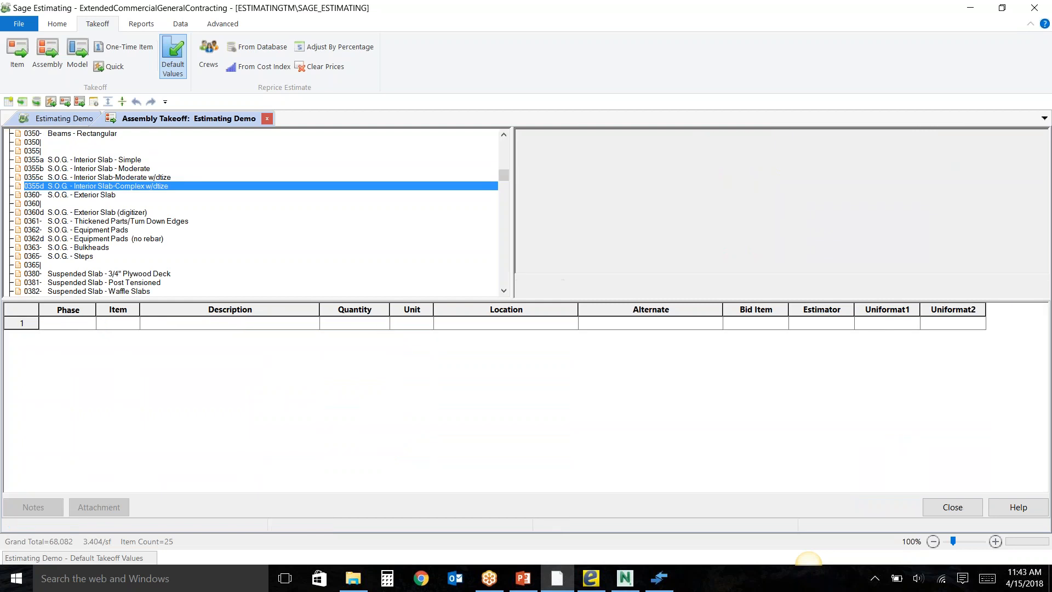
pyautogui.click(938, 508)
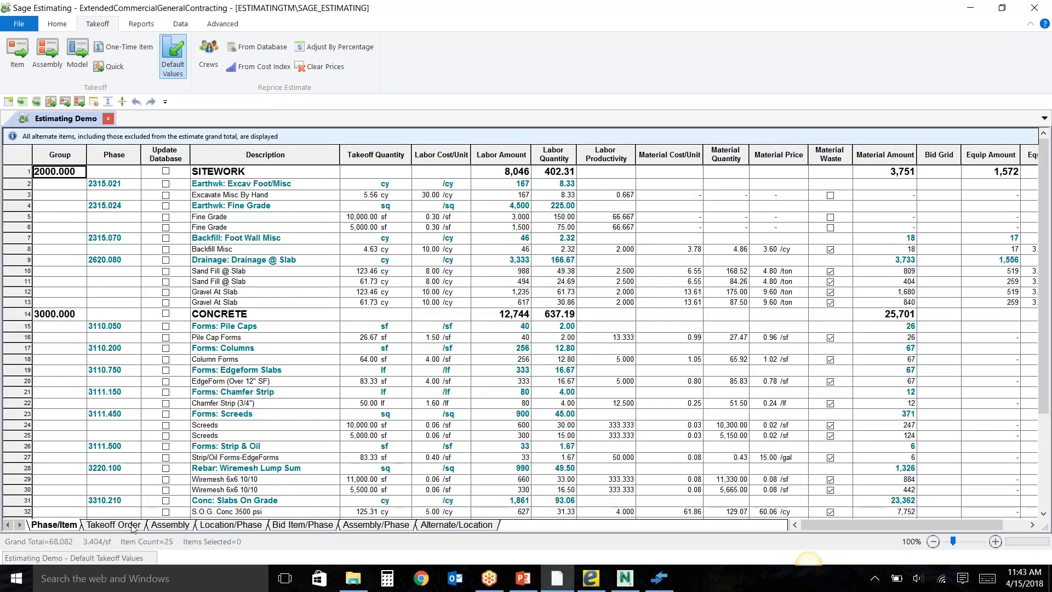
# Compare the estimate in the Assembly, Phase/Item and Alternate/Location spreadsheet sequences.
pyautogui.click(171, 525)
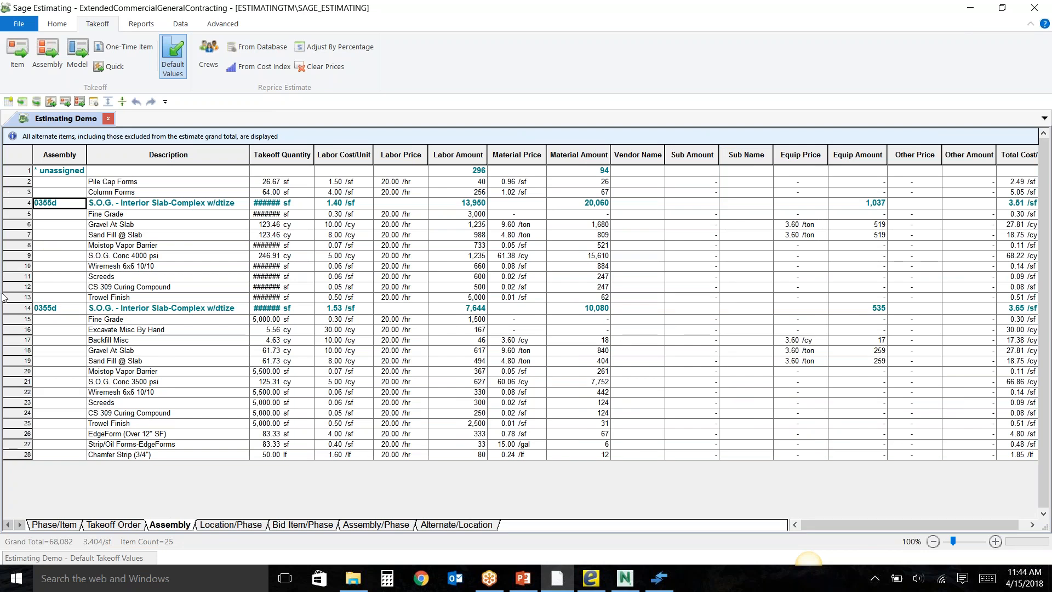
pyautogui.click(47, 526)
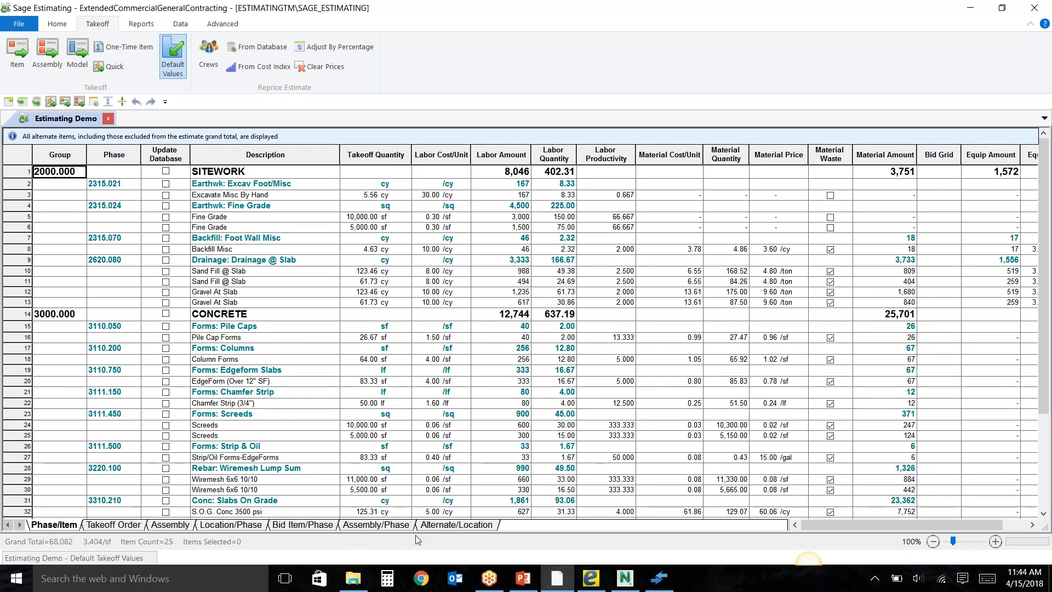
pyautogui.click(443, 525)
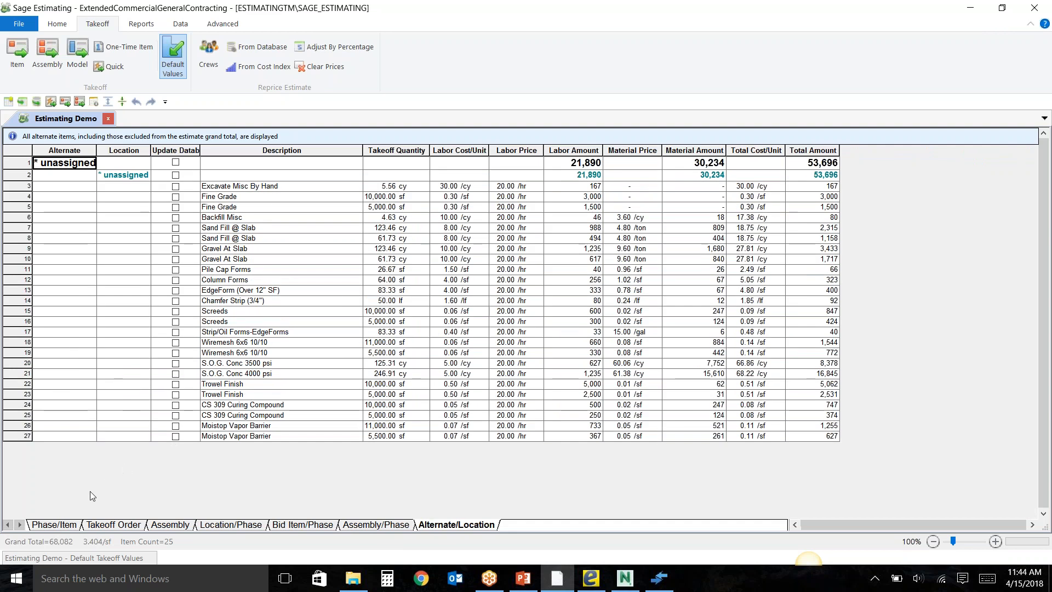
# Start an assembly takeoff and set its default takeoff values to alternate Base Bid and location Location A.
pyautogui.click(48, 65)
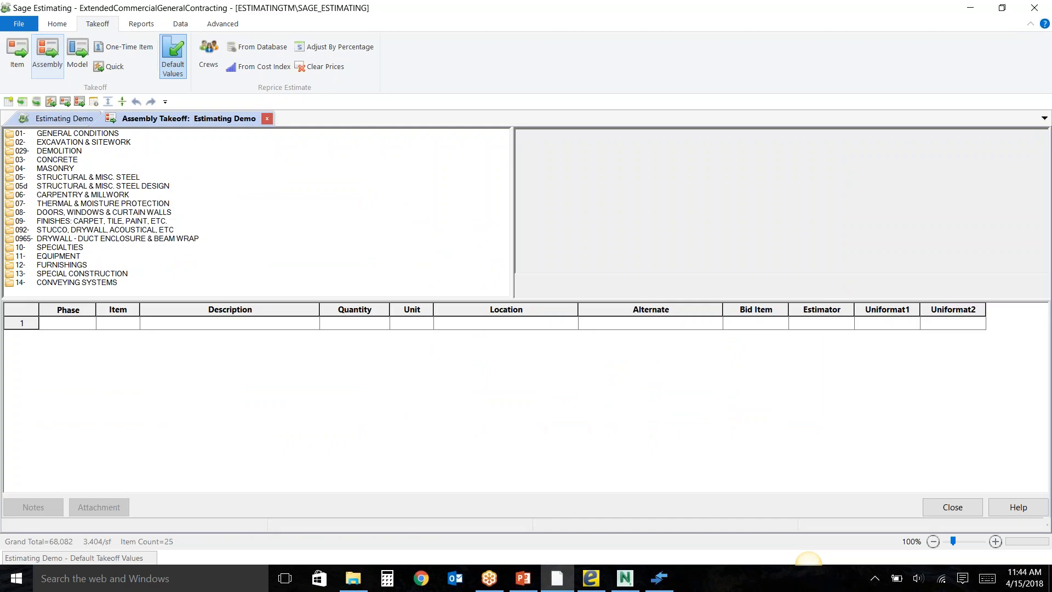
pyautogui.moveTo(139, 557)
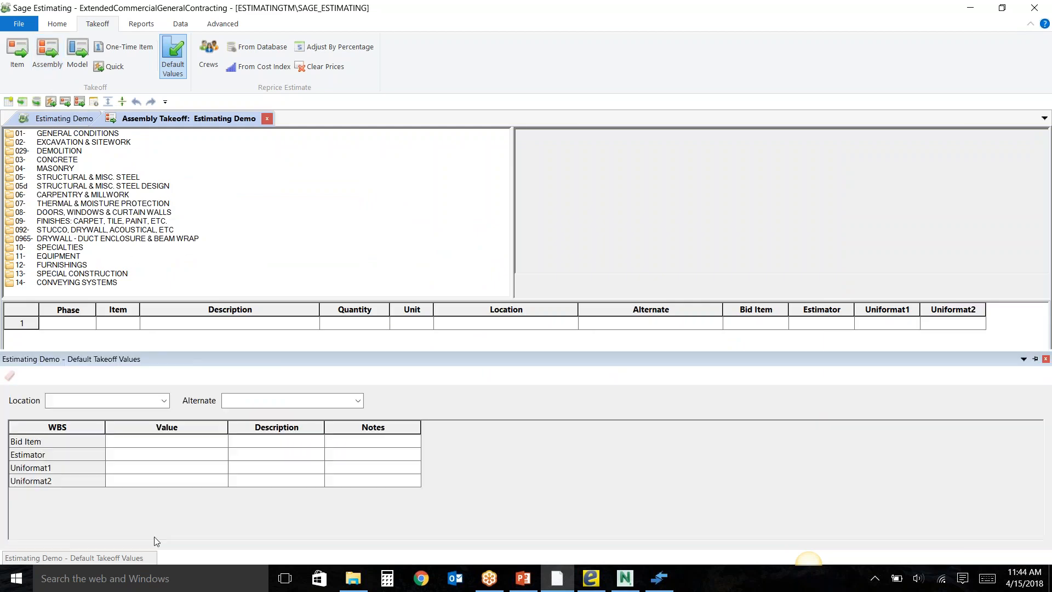
pyautogui.click(274, 400)
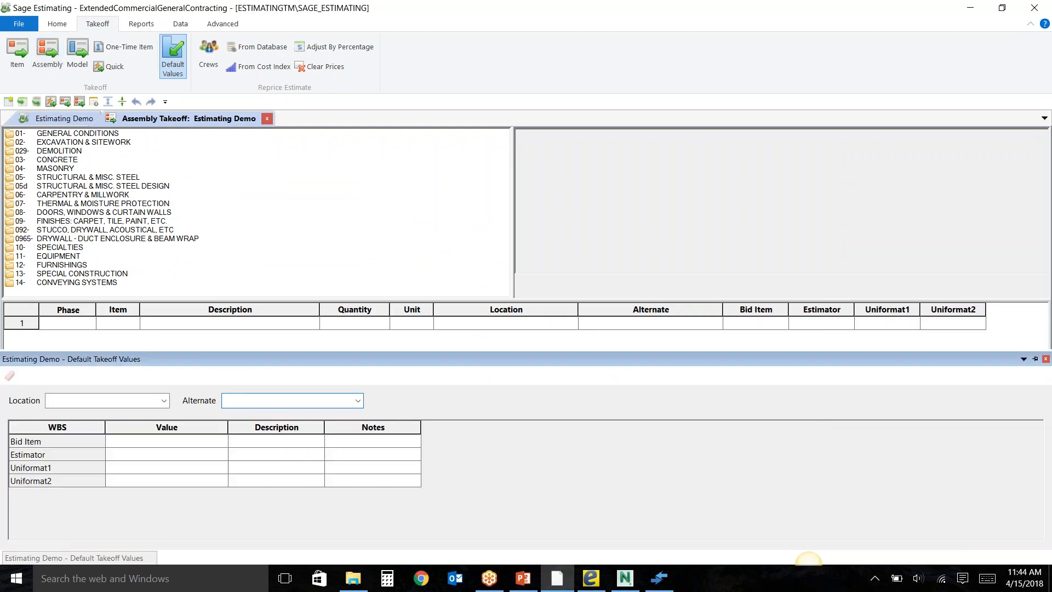
pyautogui.write('Base Bid')
pyautogui.click(172, 441)
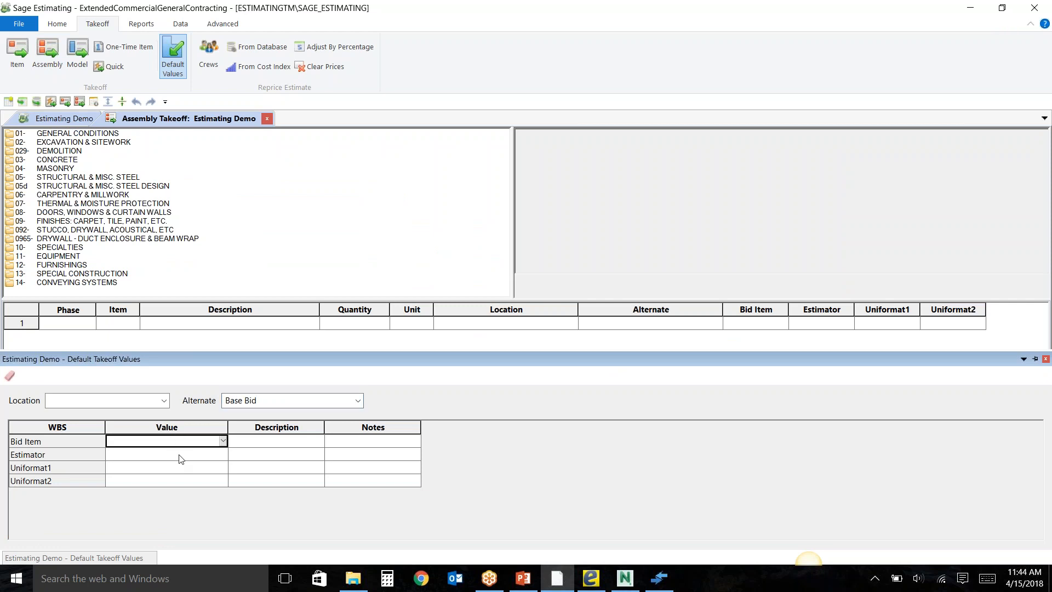
pyautogui.click(117, 401)
pyautogui.write('Location A')
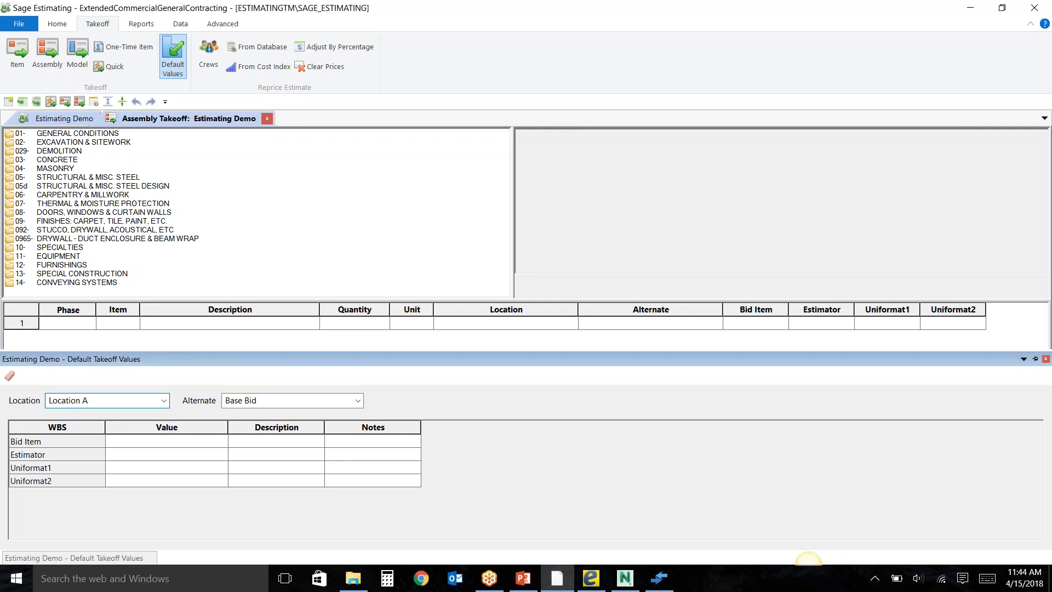
# Take off 0355d S.O.G. - Interior Slab-Complex w/dtize from 03- CONCRETE with its existing values and add the pass to the estimate.
pyautogui.doubleClick(57, 159)
pyautogui.scroll(-6, 110, 208)
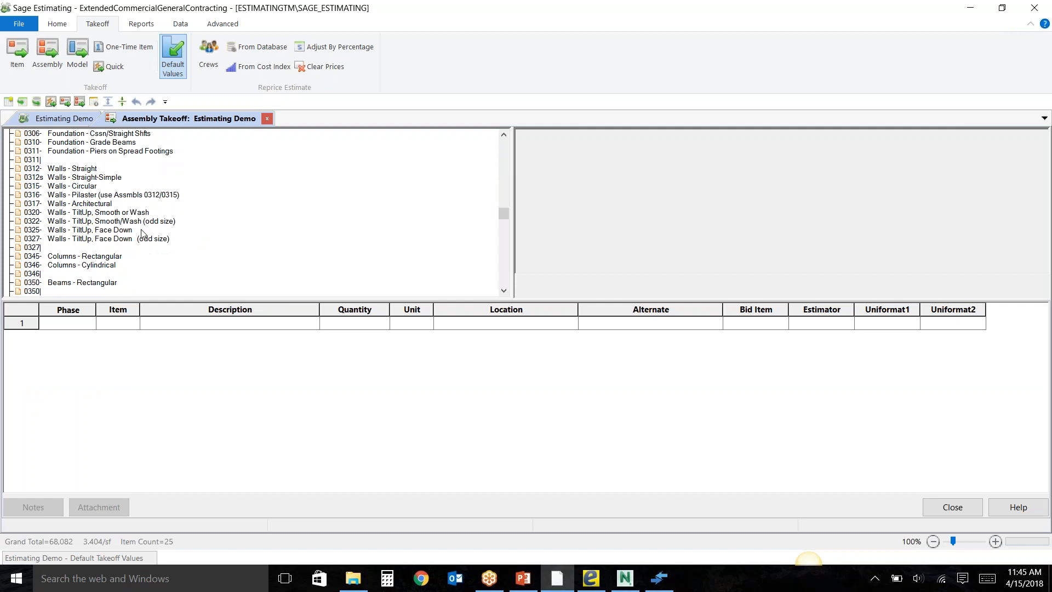
pyautogui.scroll(-3, 142, 233)
pyautogui.doubleClick(149, 256)
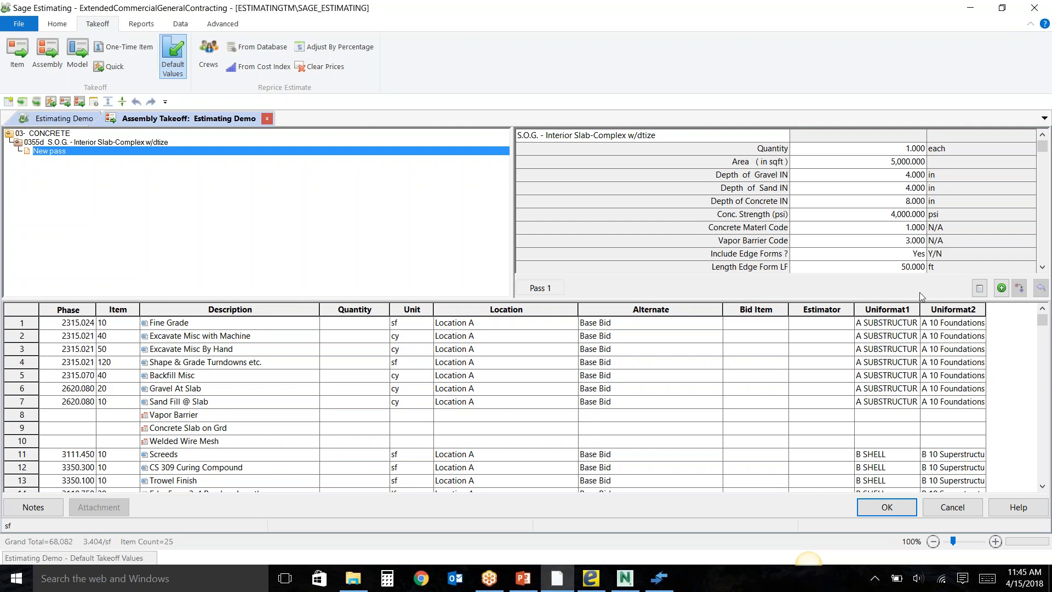
pyautogui.click(1002, 288)
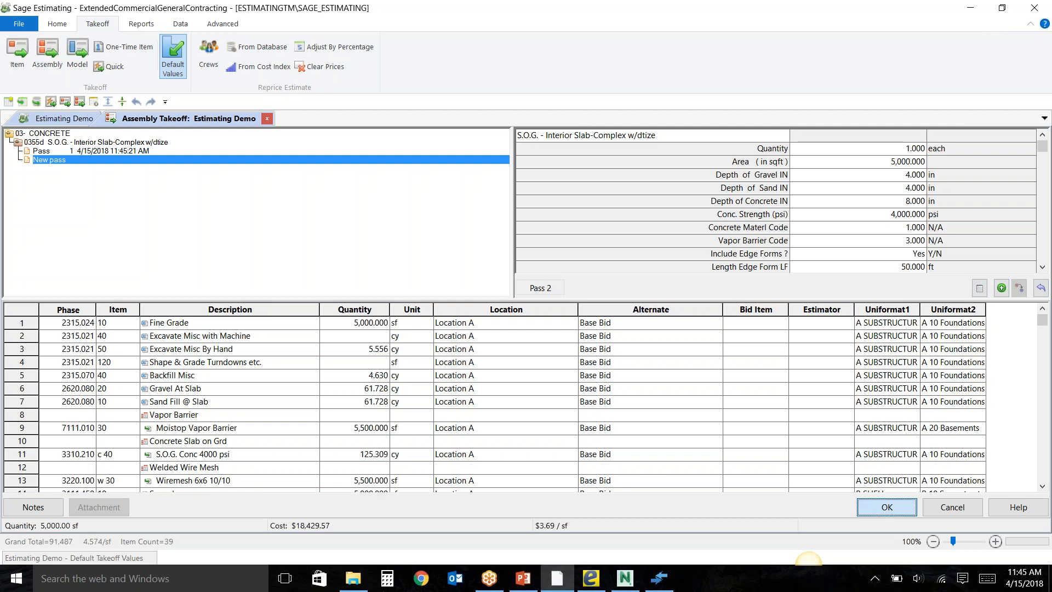
pyautogui.click(887, 507)
# Change the default takeoff values to alternate Alternate 1 and location Location B.
pyautogui.moveTo(118, 559)
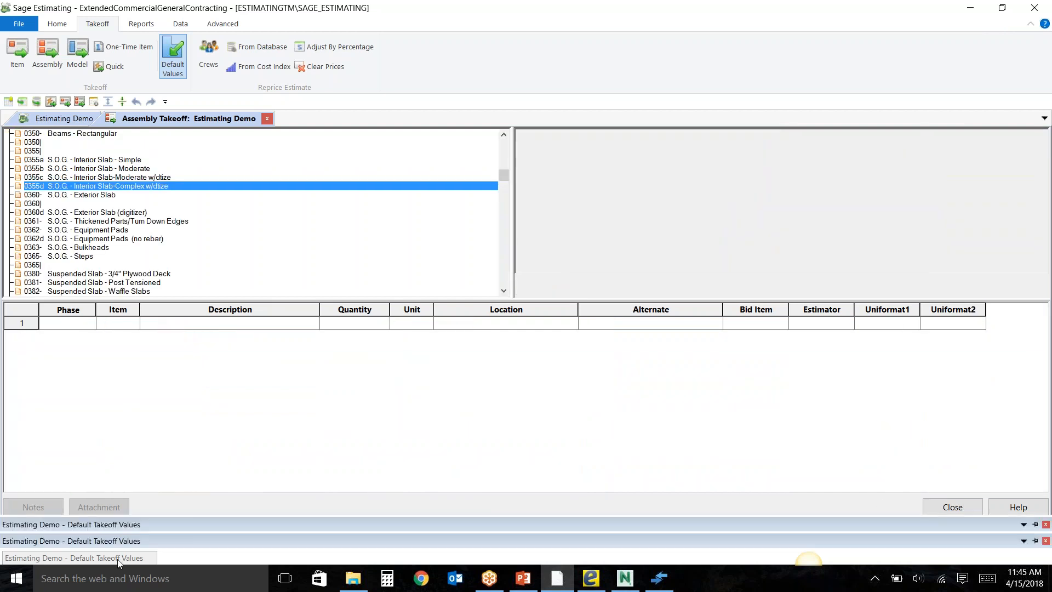
pyautogui.click(292, 406)
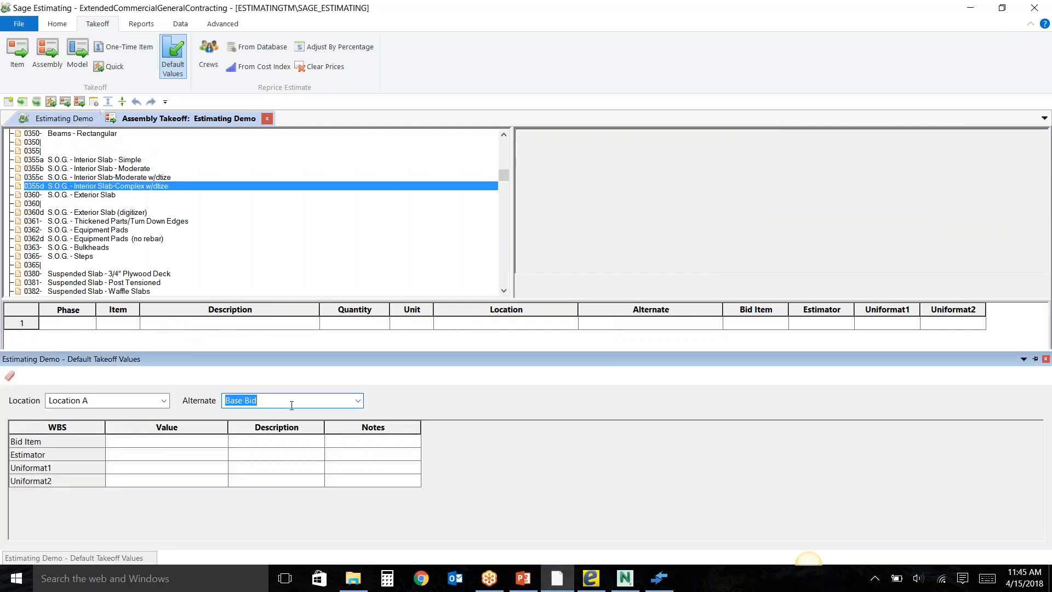
pyautogui.write('Alternate 1')
pyautogui.click(151, 398)
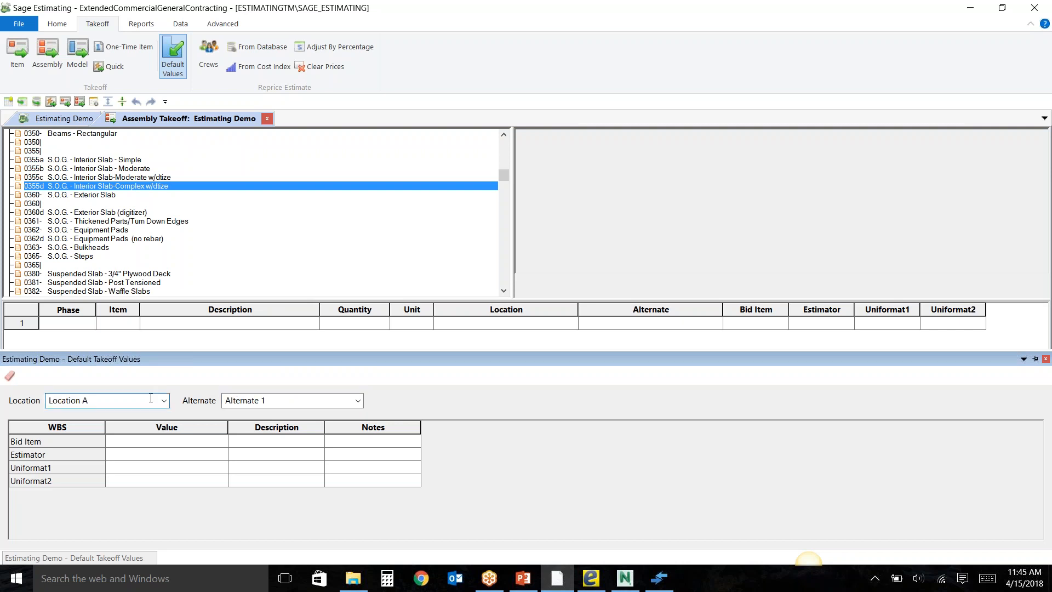
pyautogui.press('BackSpace')
pyautogui.write('B')
# Take off the 0355d interior slab assembly again, add the pass to the estimate and close the assembly takeoff.
pyautogui.doubleClick(76, 187)
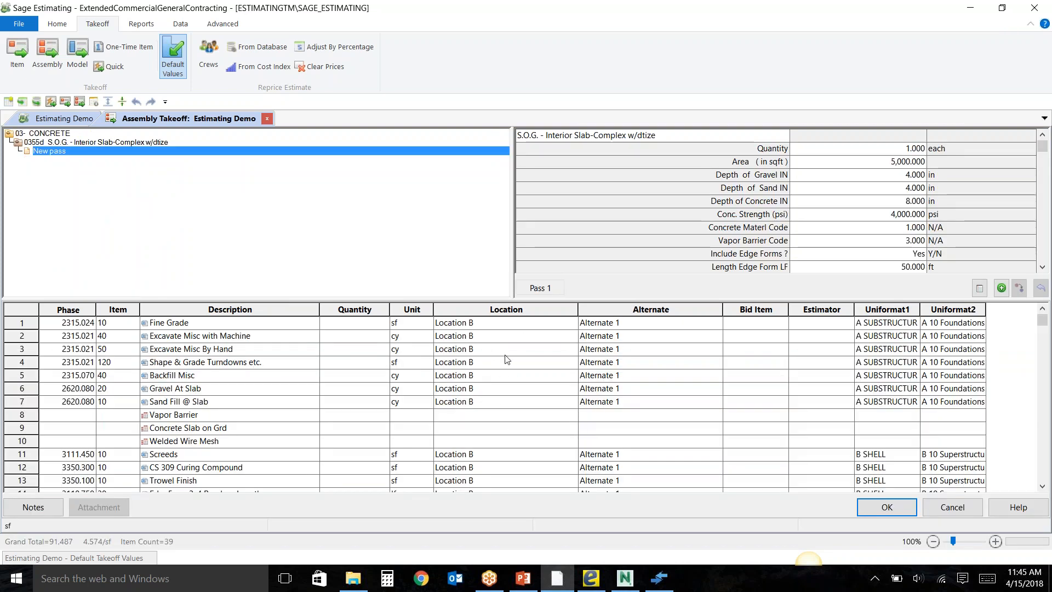
pyautogui.click(1003, 290)
pyautogui.click(883, 507)
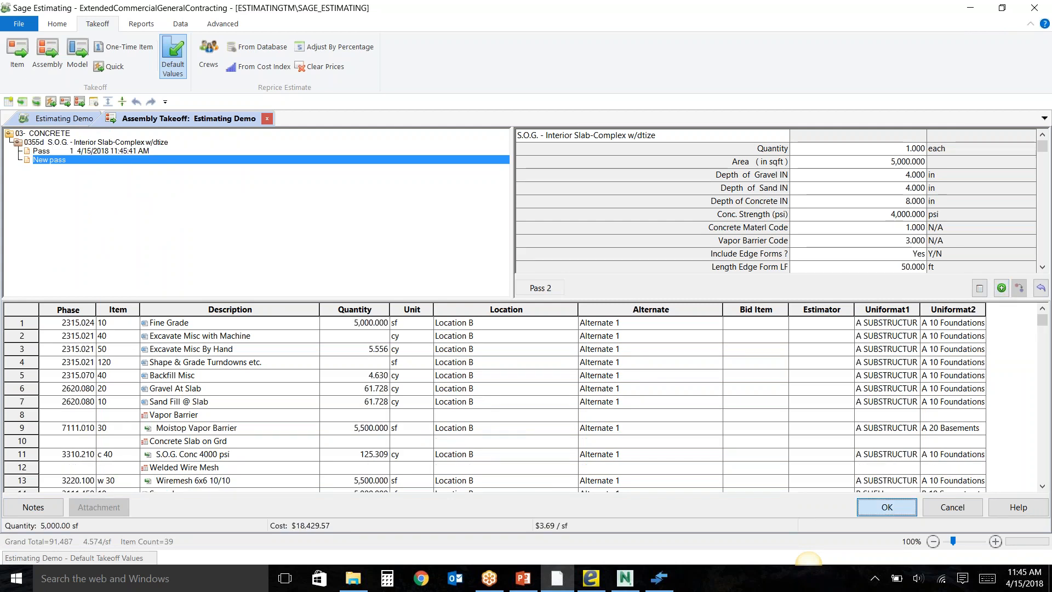
pyautogui.click(937, 510)
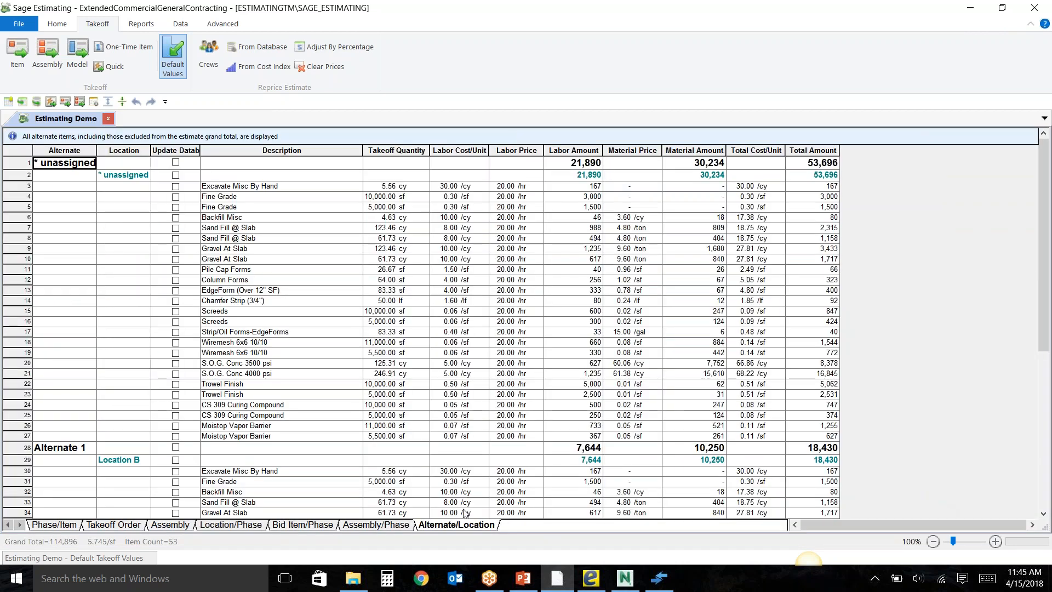
# Collapse the Alternate/Location spreadsheet to its headings and expand Location A under Base Bid to view its items.
pyautogui.click(58, 24)
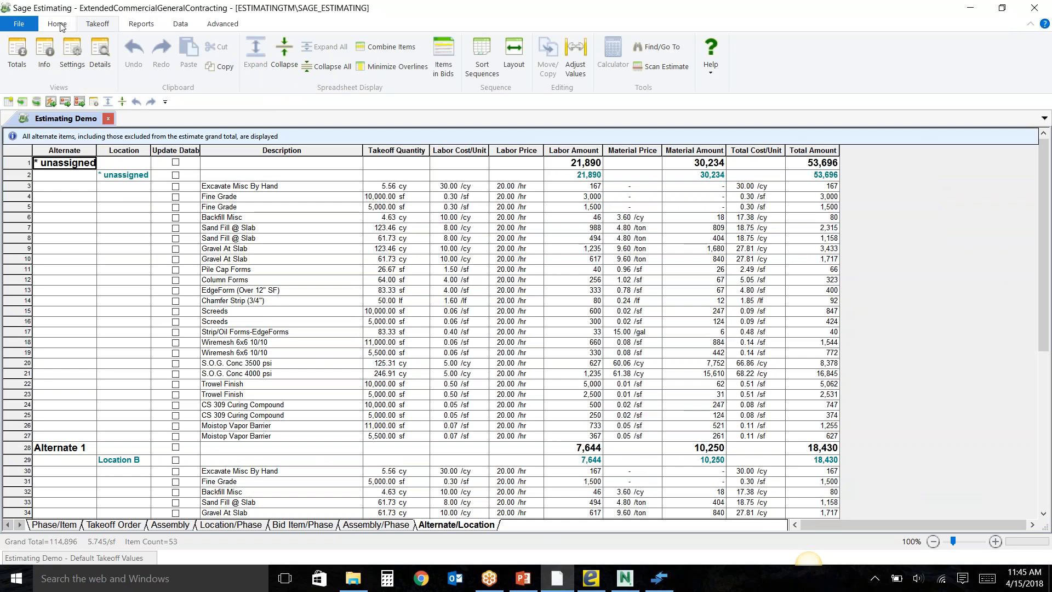
pyautogui.click(283, 55)
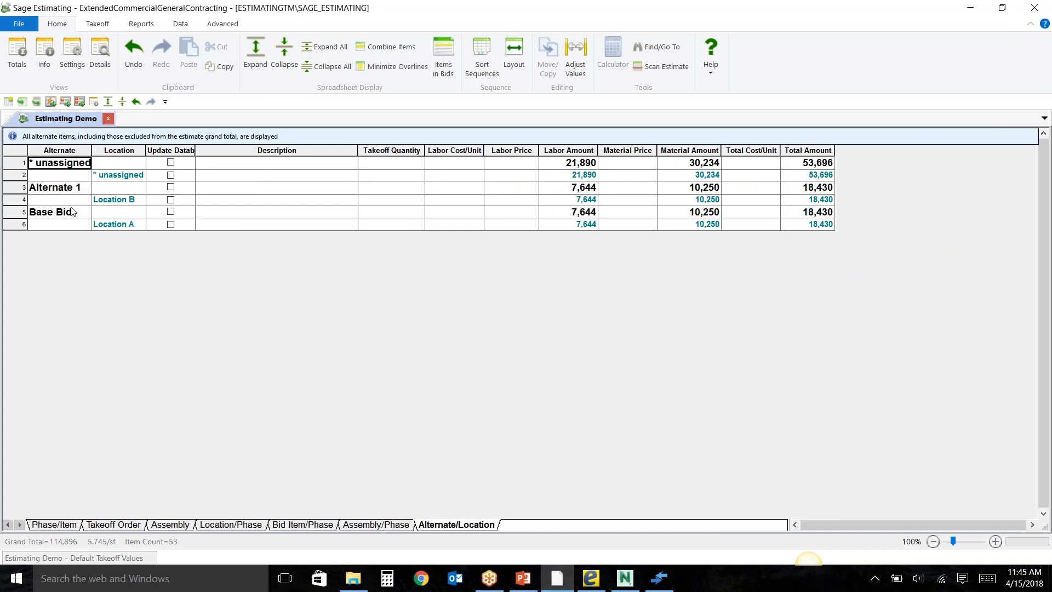
pyautogui.click(119, 227)
pyautogui.doubleClick(120, 225)
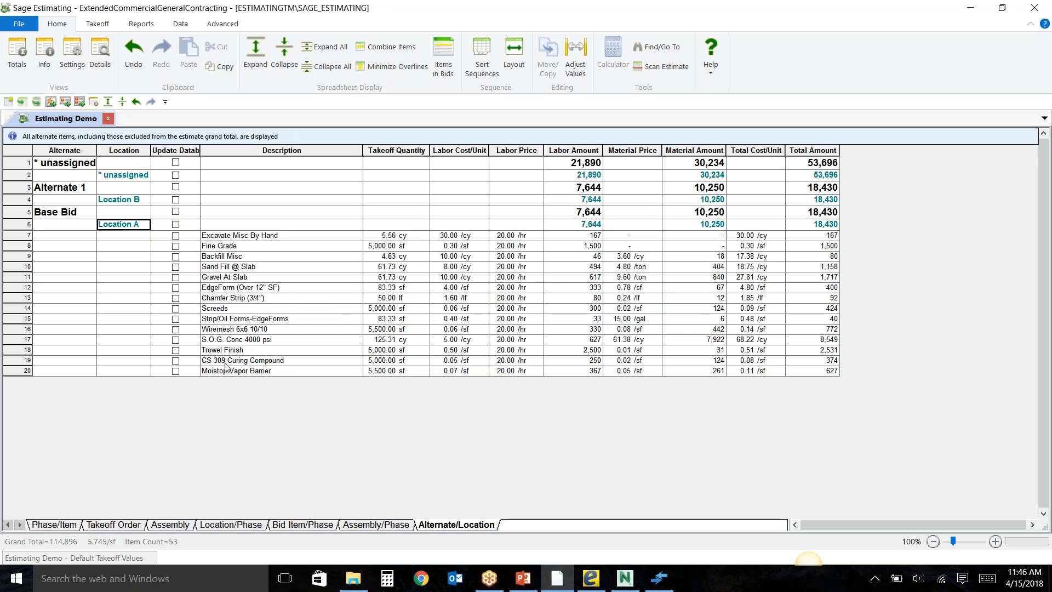
# Expand the unassigned location and move all of its items to the Base Bid alternate.
pyautogui.doubleClick(119, 176)
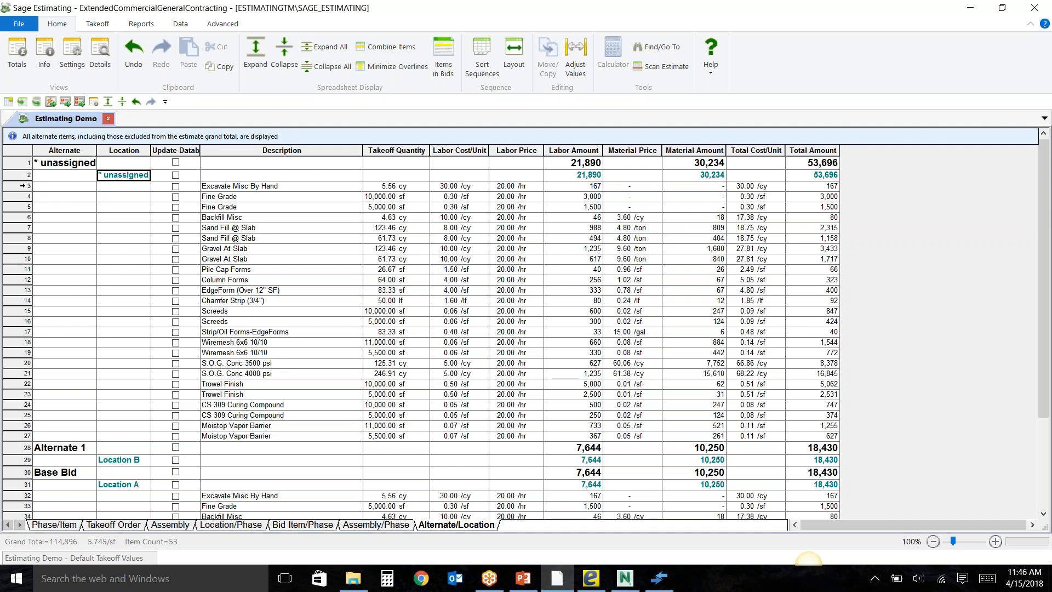
pyautogui.moveTo(21, 185); pyautogui.dragTo(16, 437)
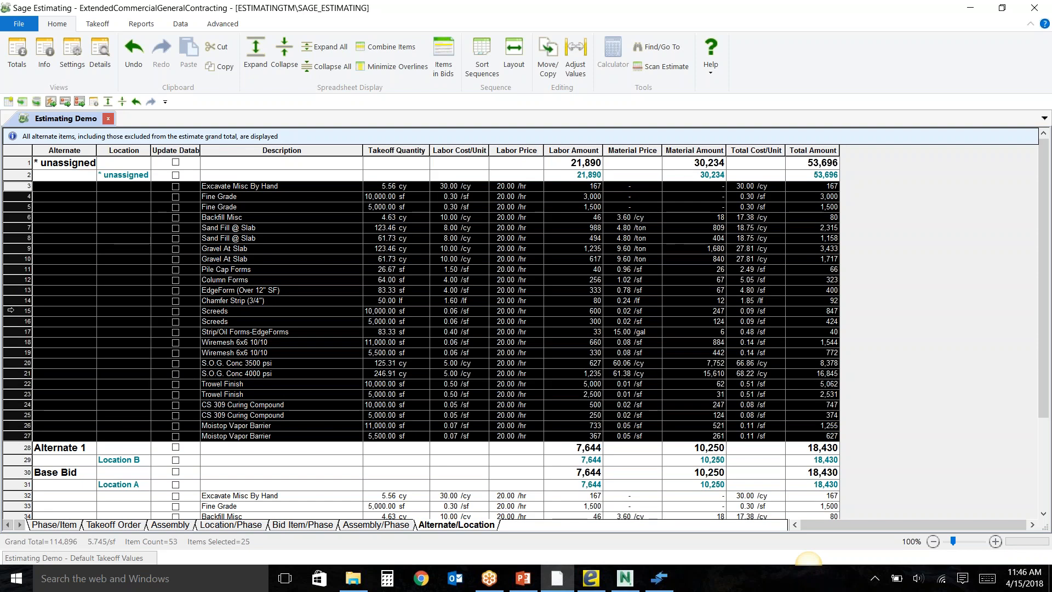
pyautogui.rightClick(10, 311)
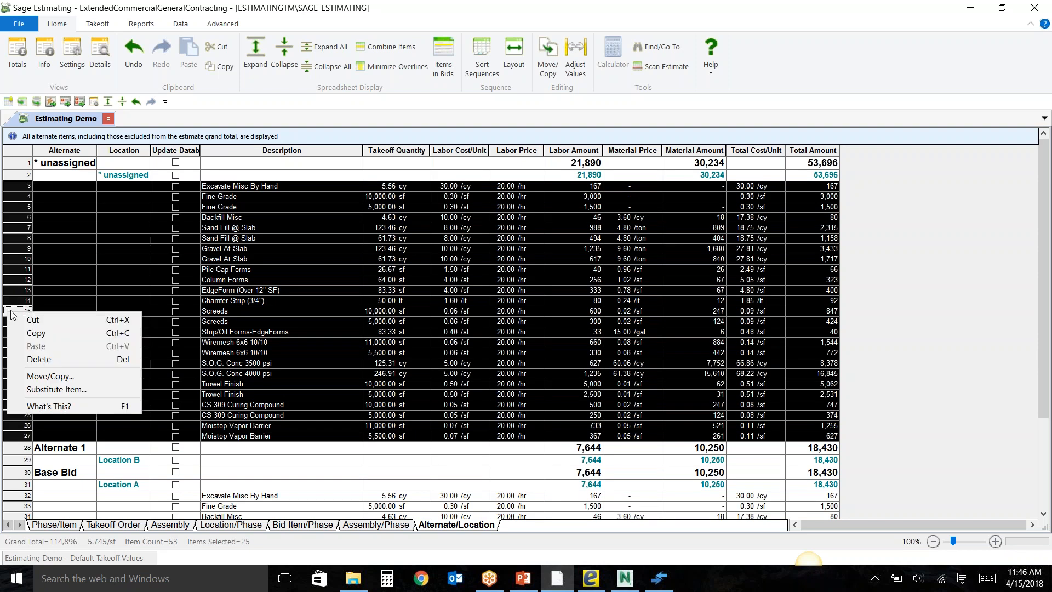
pyautogui.click(38, 377)
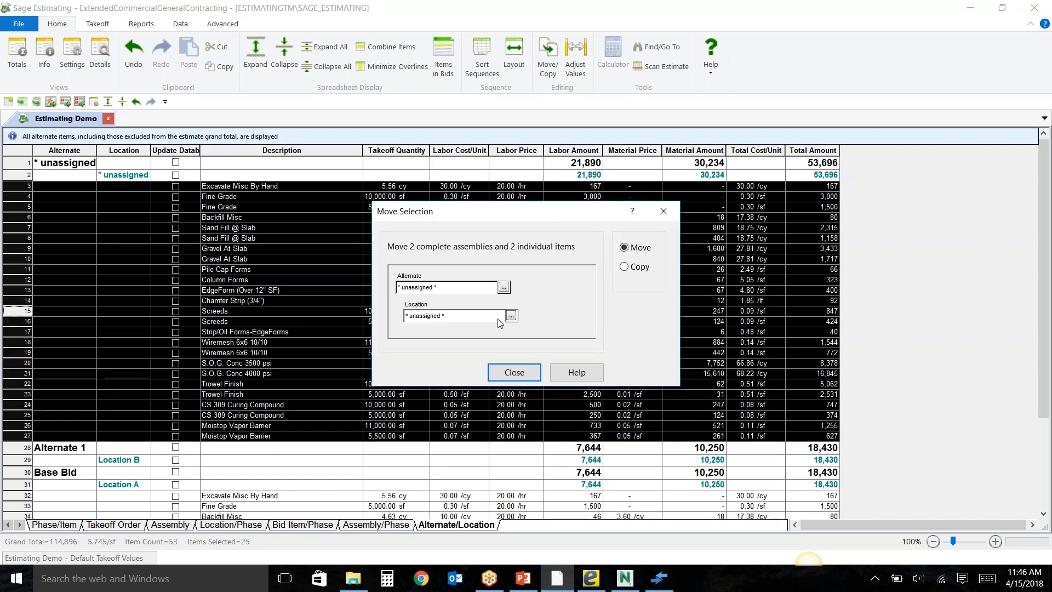
pyautogui.click(503, 288)
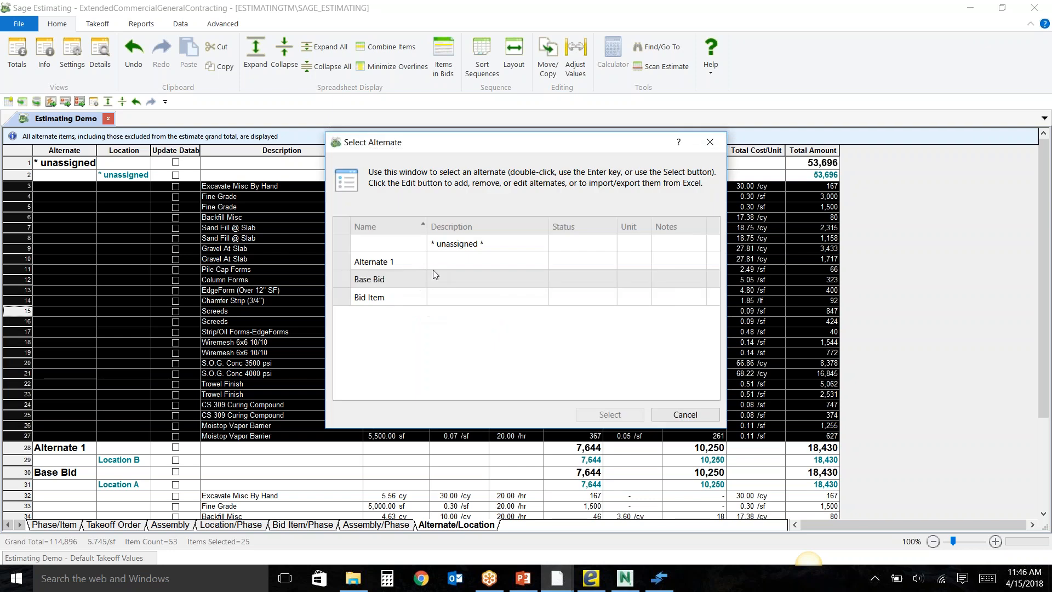
pyautogui.doubleClick(371, 280)
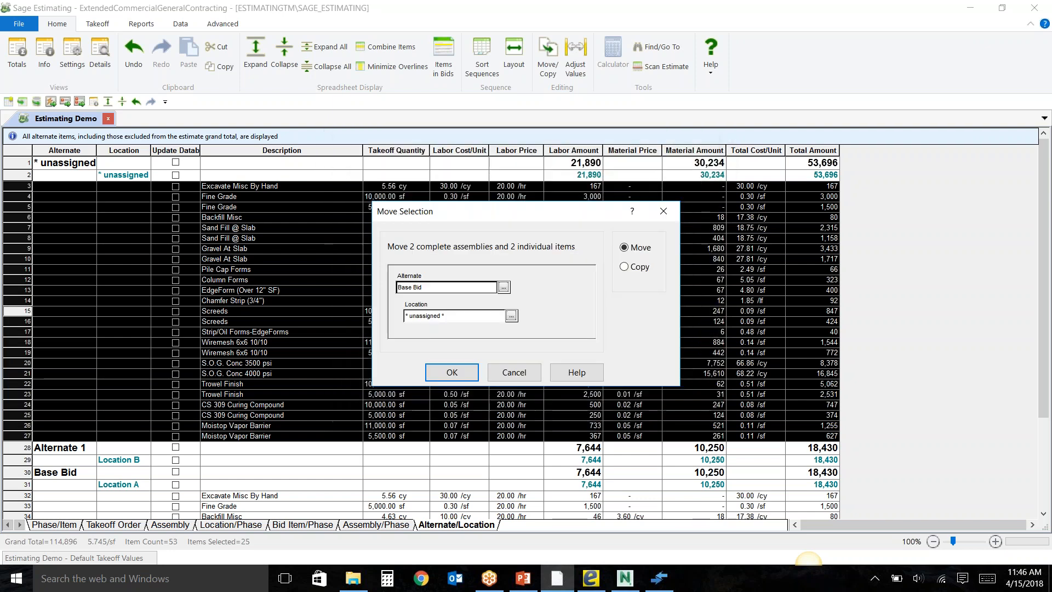
pyautogui.click(451, 373)
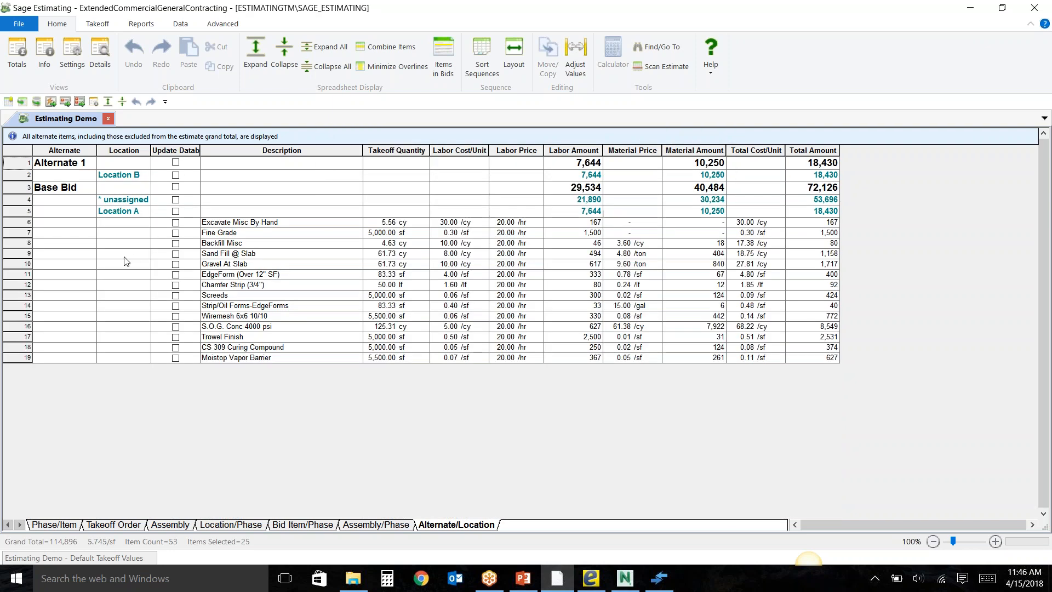
# Expand the unassigned location under Base Bid and review its items alongside those of Location A.
pyautogui.click(120, 200)
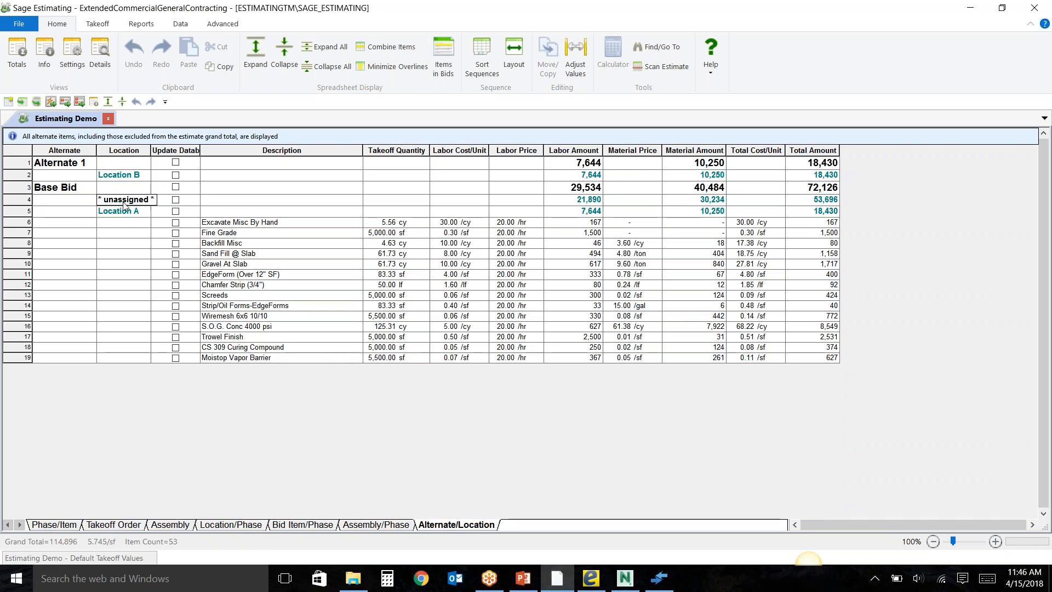
pyautogui.doubleClick(126, 203)
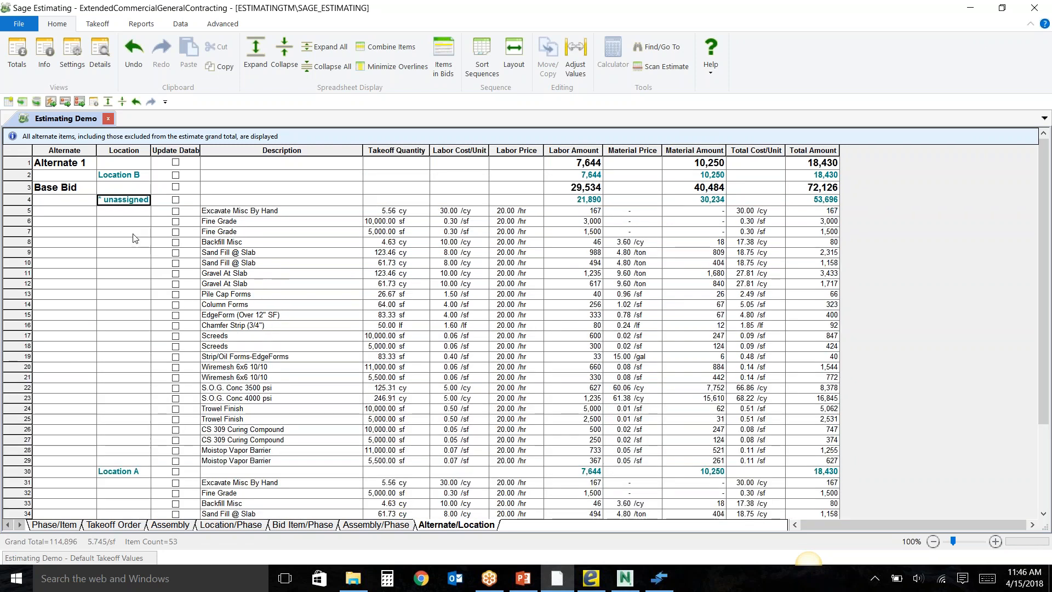
pyautogui.scroll(-3, 147, 262)
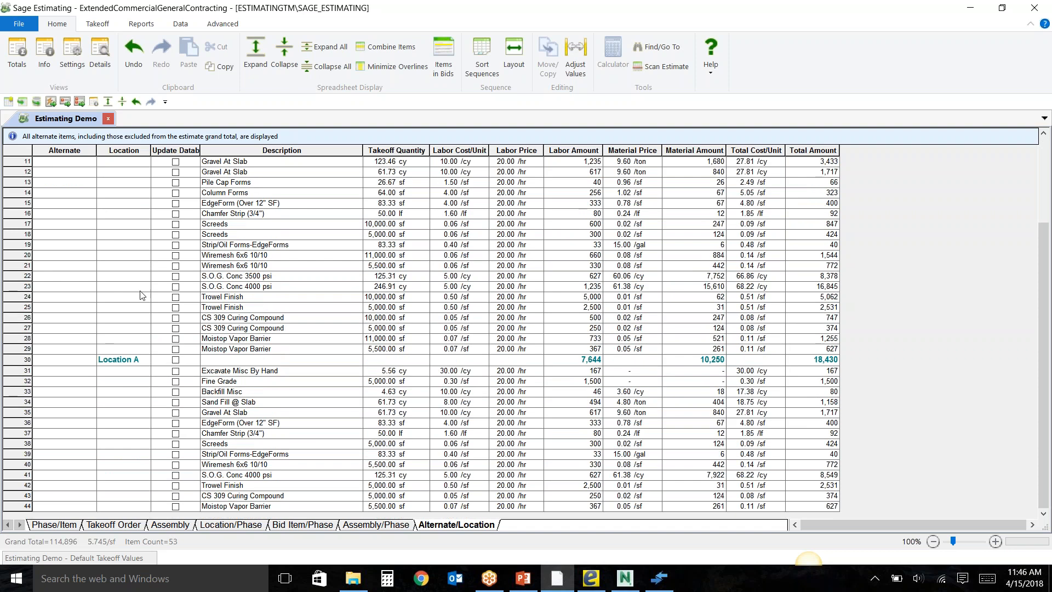
pyautogui.scroll(3, 130, 367)
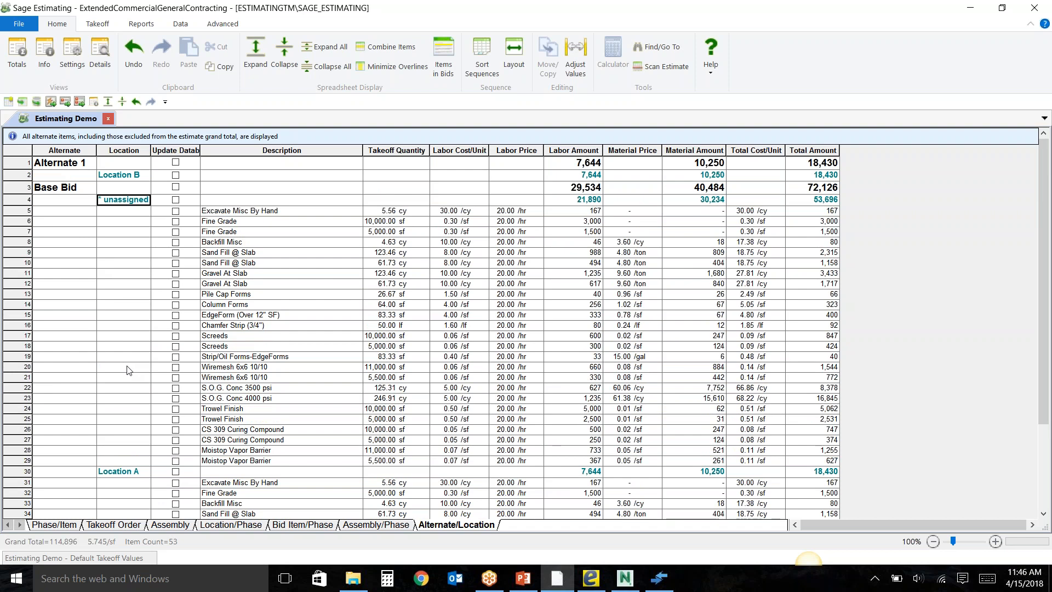
# Switch the spreadsheet to the Phase/Item sequence and display the estimate totals.
pyautogui.click(42, 526)
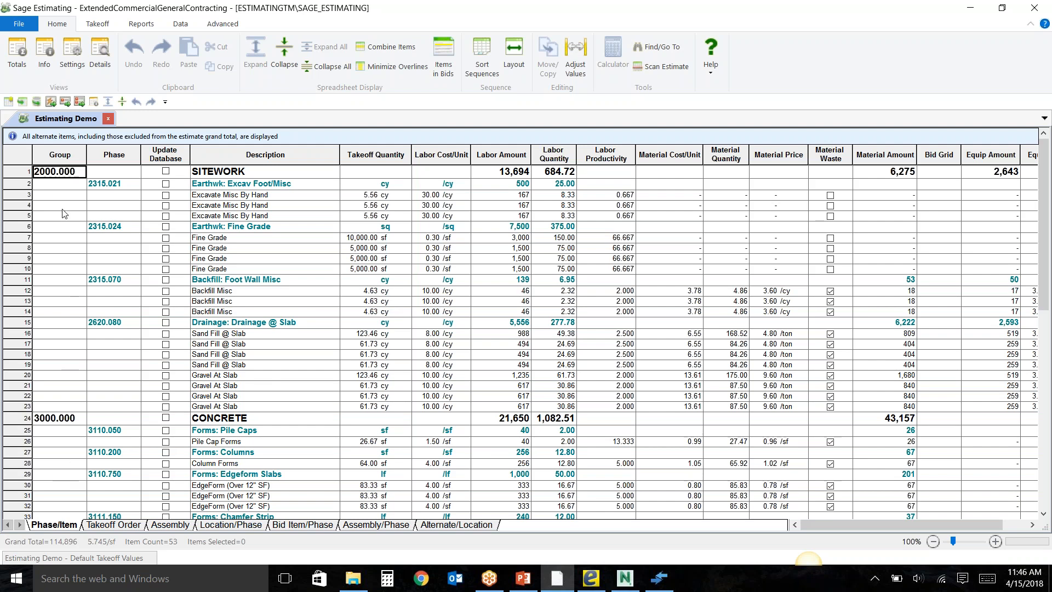
pyautogui.click(18, 62)
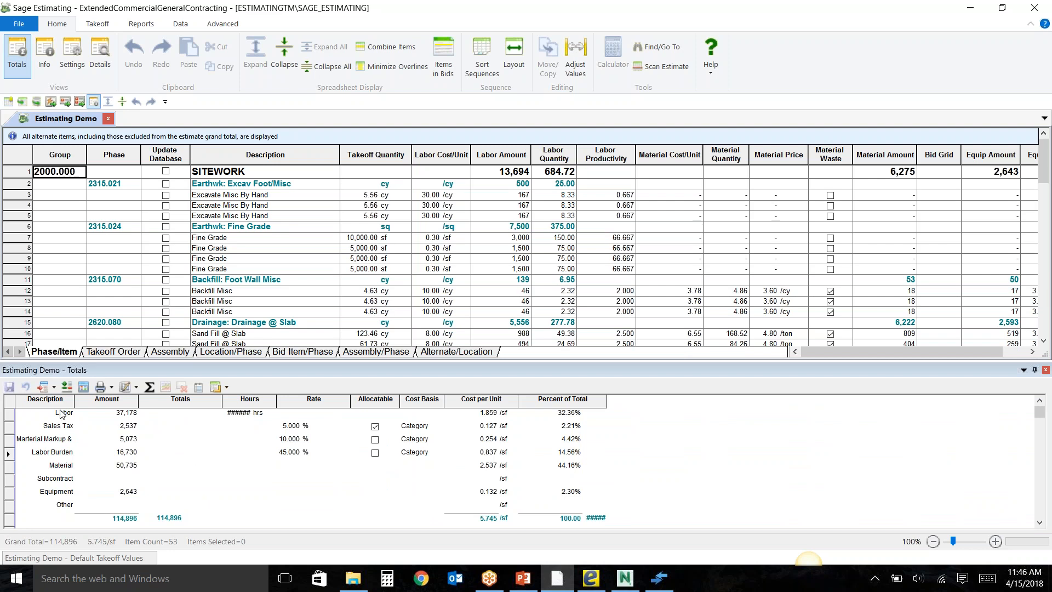
# Open the list of addons available for the totals, look at Sales Tax and Fee, and close it without inserting any.
pyautogui.click(46, 390)
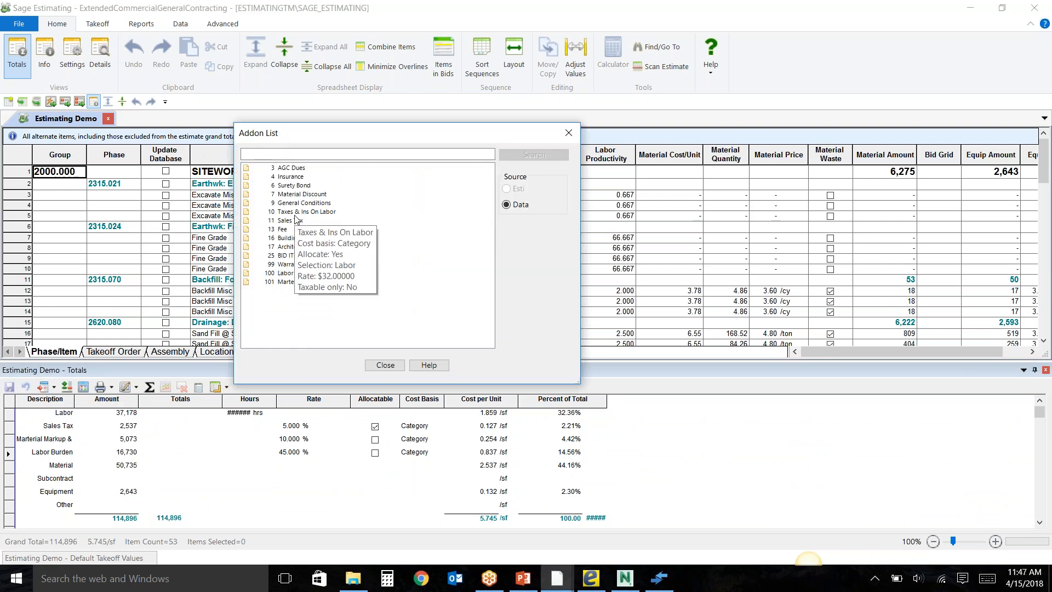
pyautogui.click(295, 223)
pyautogui.click(296, 229)
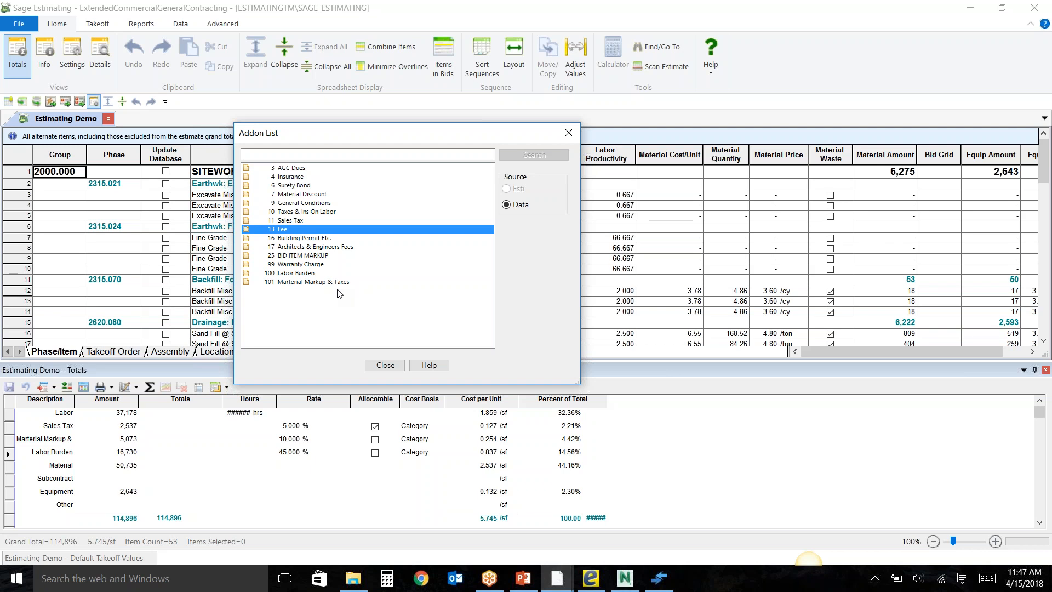
pyautogui.click(385, 365)
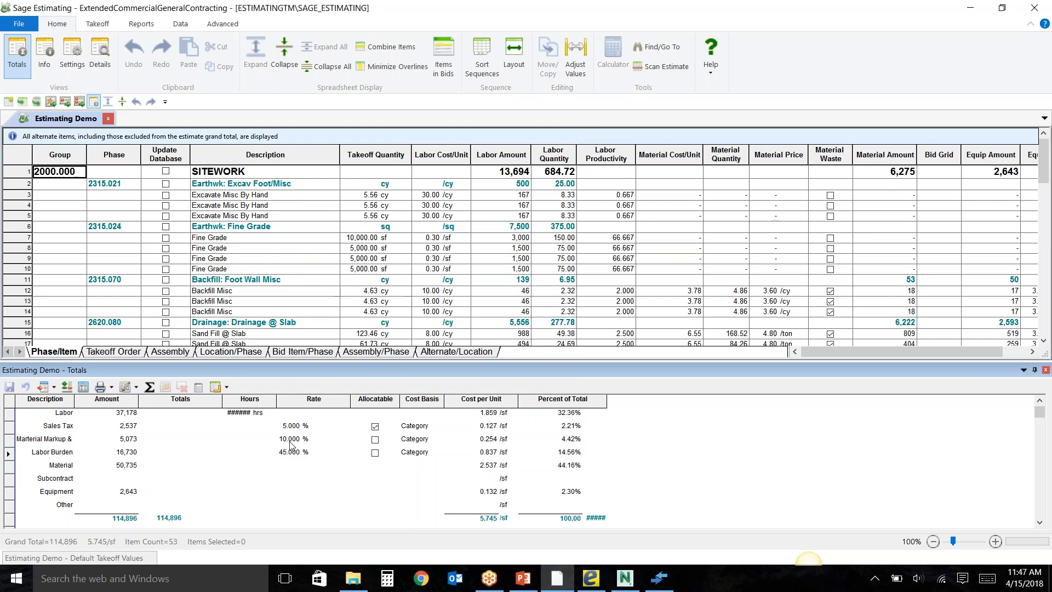
# Hide the Marterial Markup & Taxes addon on reports and set it back to show on reports.
pyautogui.rightClick(8, 438)
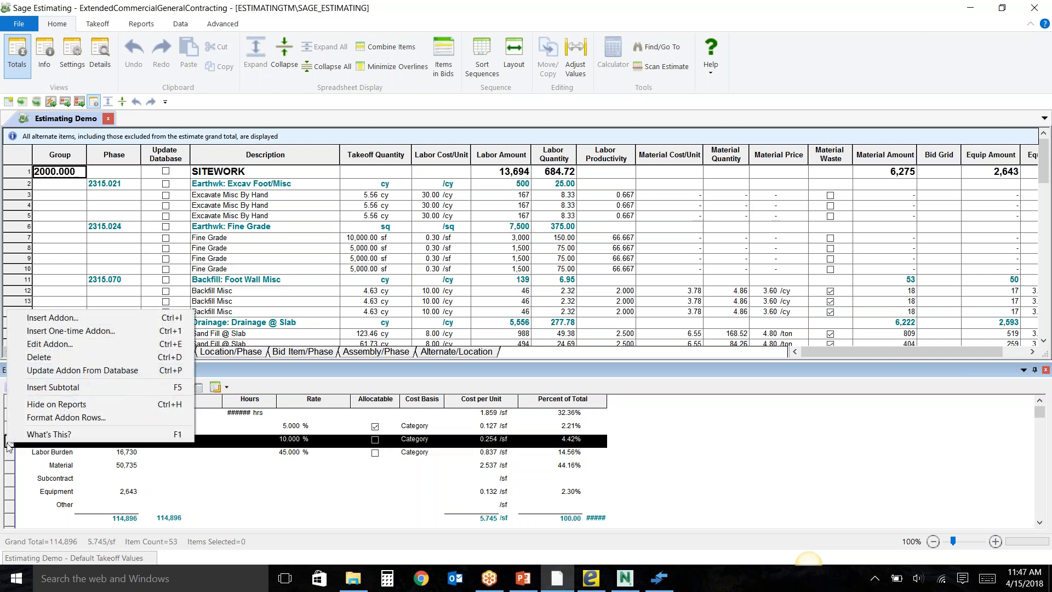
pyautogui.click(52, 405)
pyautogui.click(570, 326)
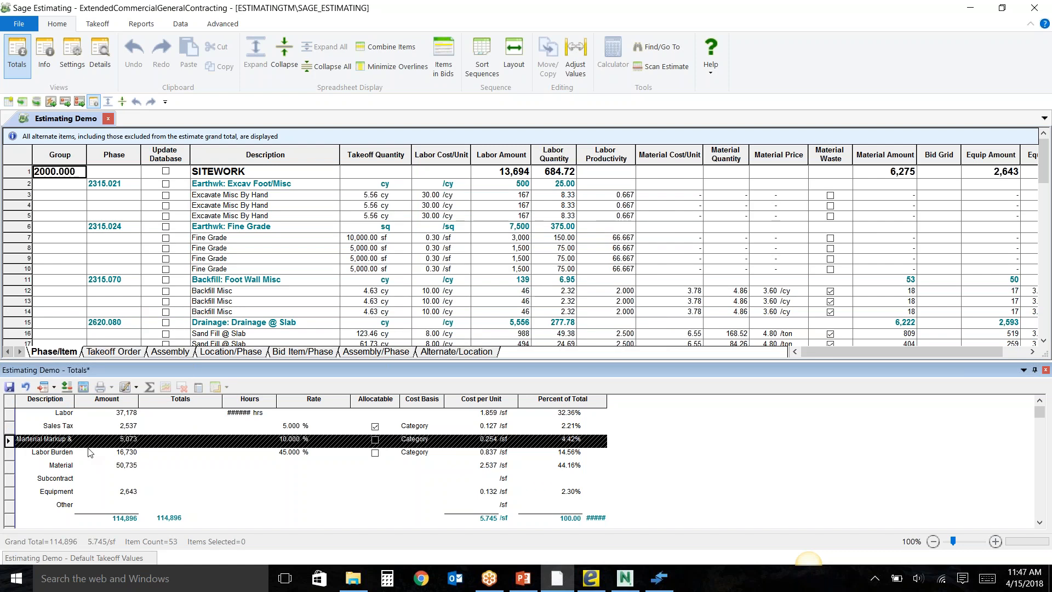
pyautogui.rightClick(11, 442)
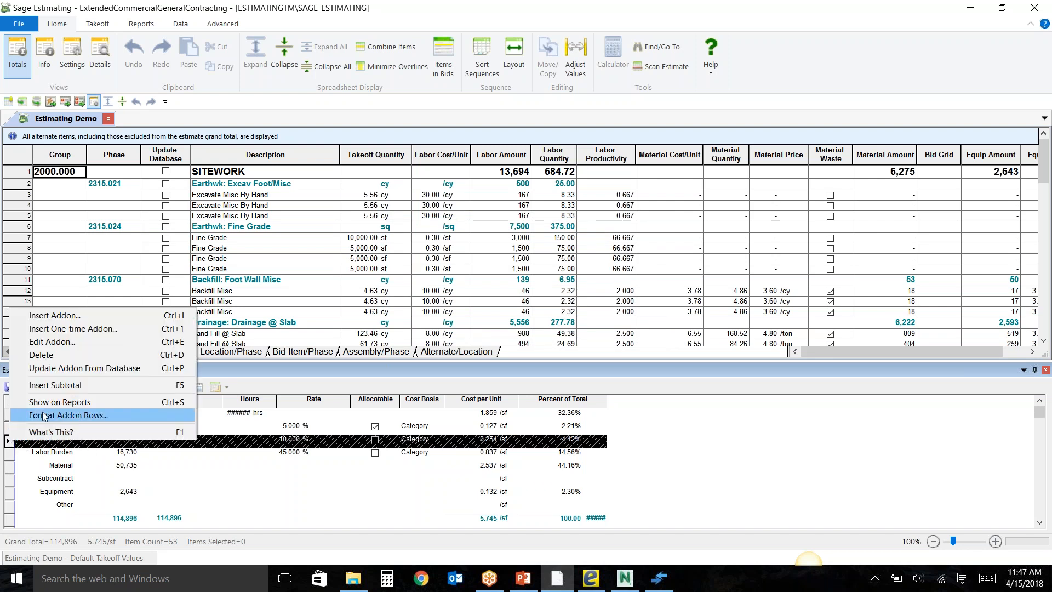
pyautogui.click(423, 370)
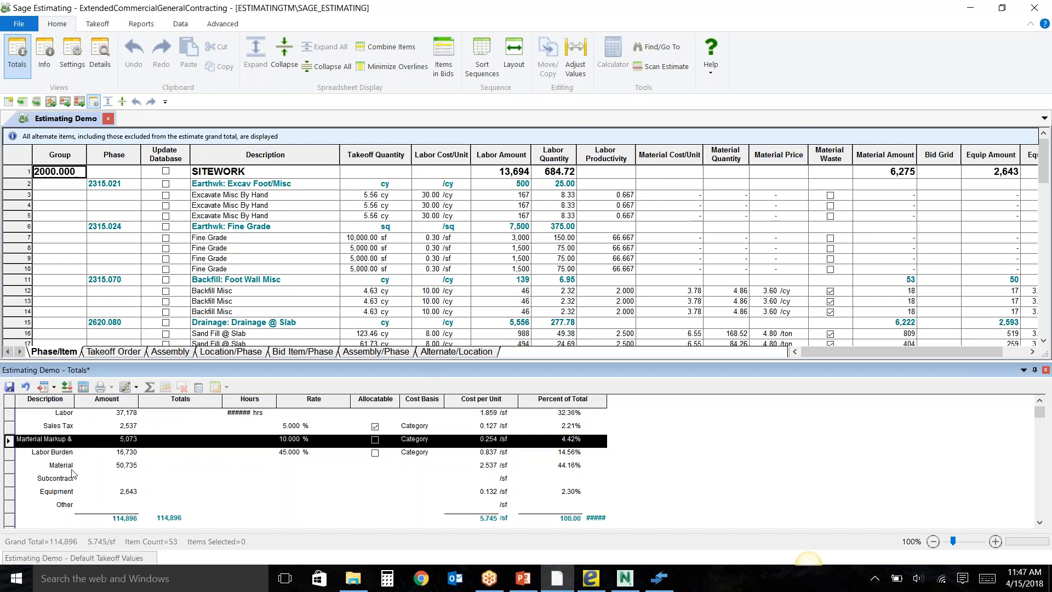
# Adjust the job total in the estimate totals to 100,000.
pyautogui.scroll(-1, 71, 474)
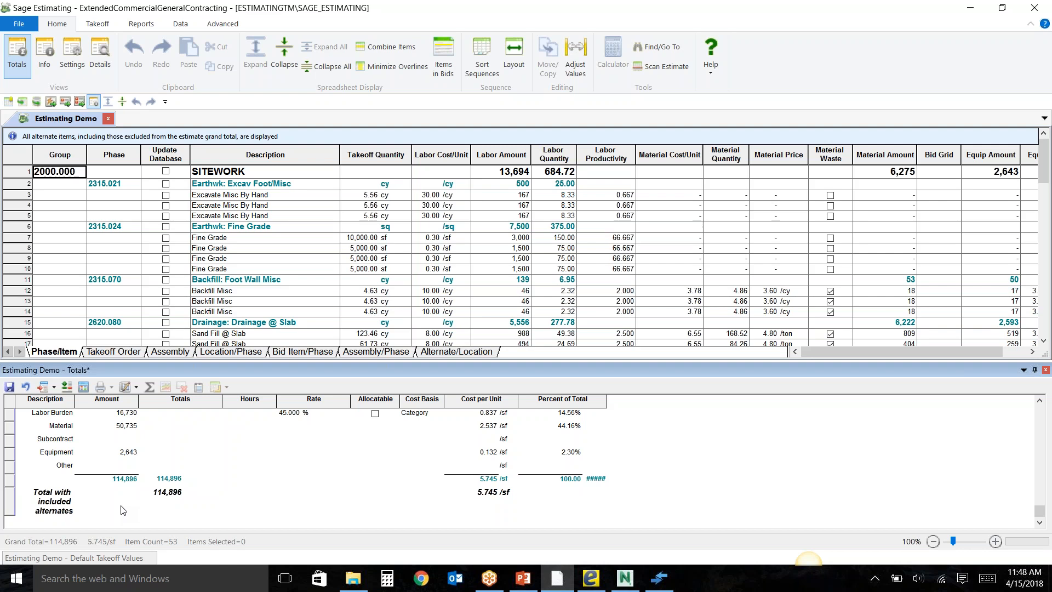
pyautogui.click(122, 483)
pyautogui.click(182, 498)
pyautogui.write('100,')
pyautogui.write('00000')
pyautogui.press('Tab')
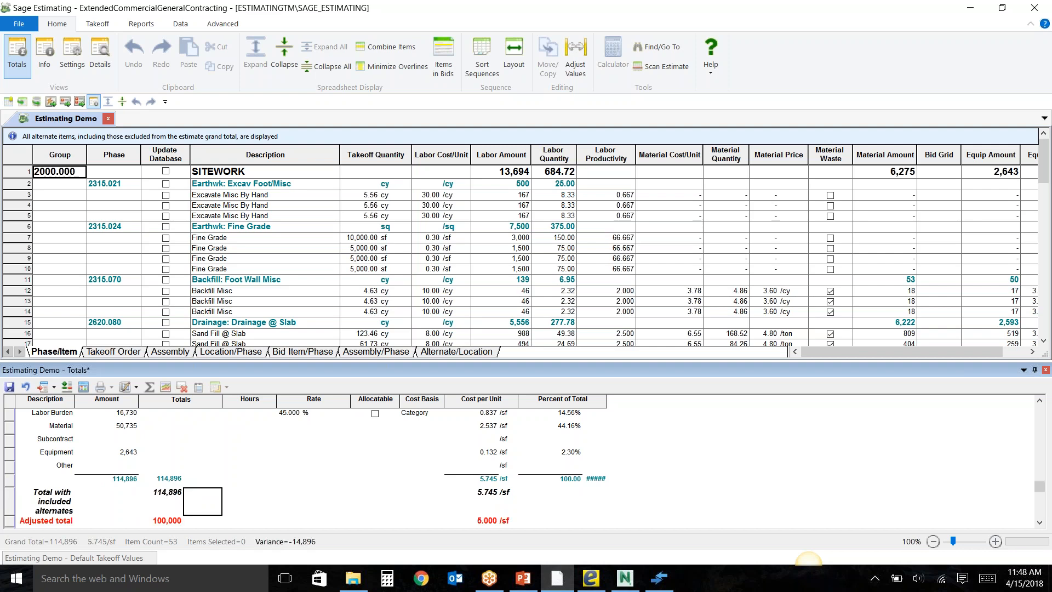
# Spread the variance over the estimate, saving the totals changes and adjusting selected and price linked items with a prompt on lump sums.
pyautogui.scroll(-1, 167, 508)
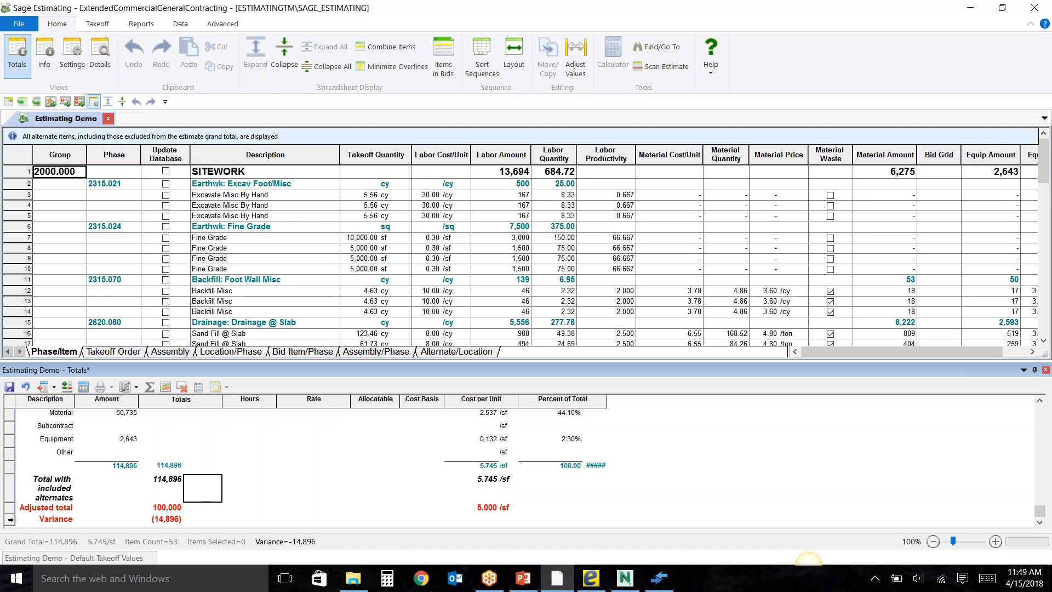
pyautogui.rightClick(9, 520)
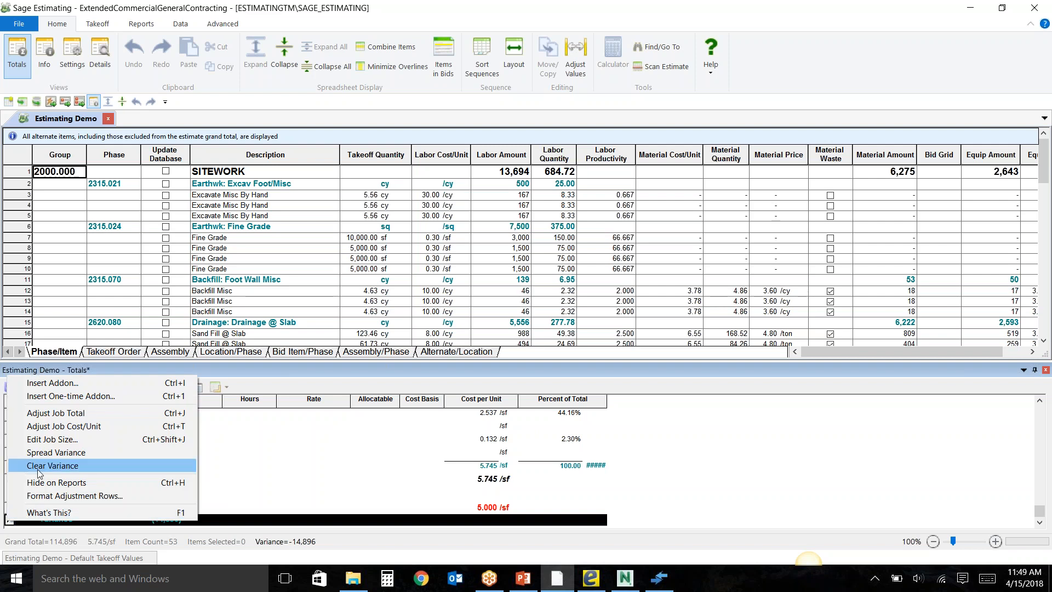
pyautogui.click(58, 457)
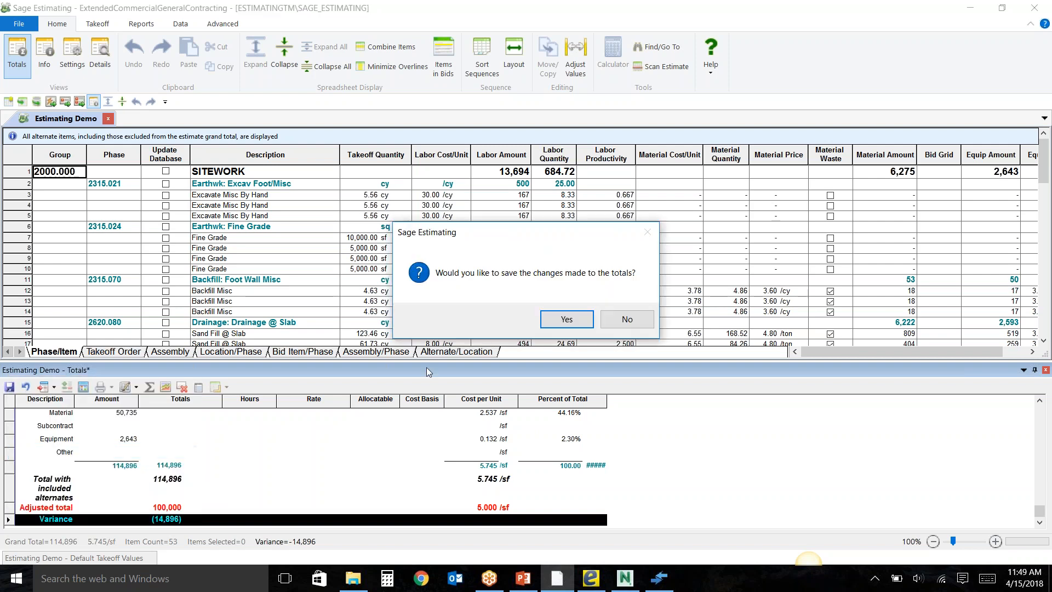
pyautogui.click(565, 319)
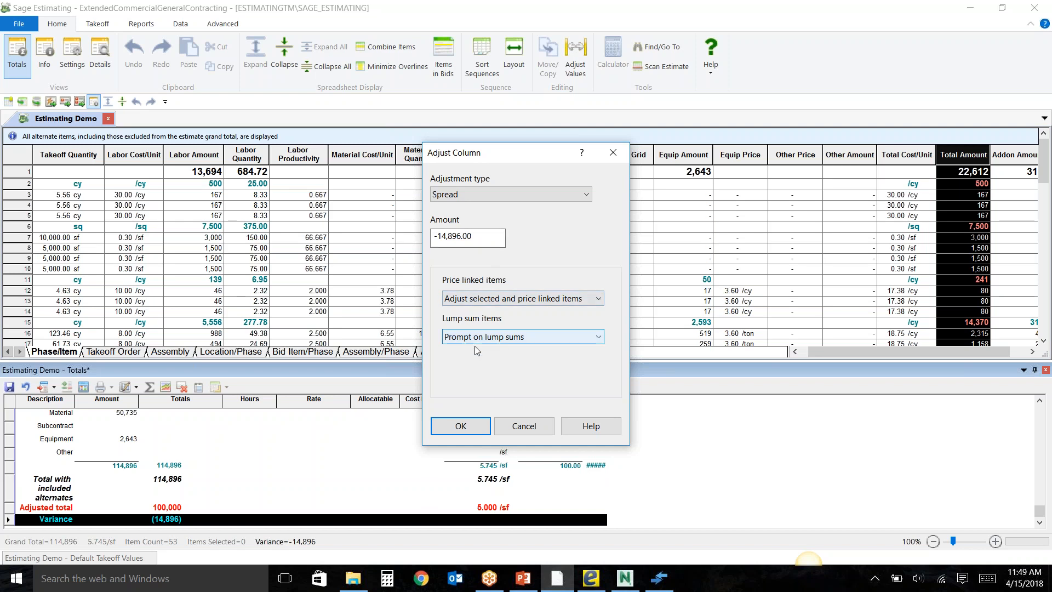
pyautogui.click(461, 427)
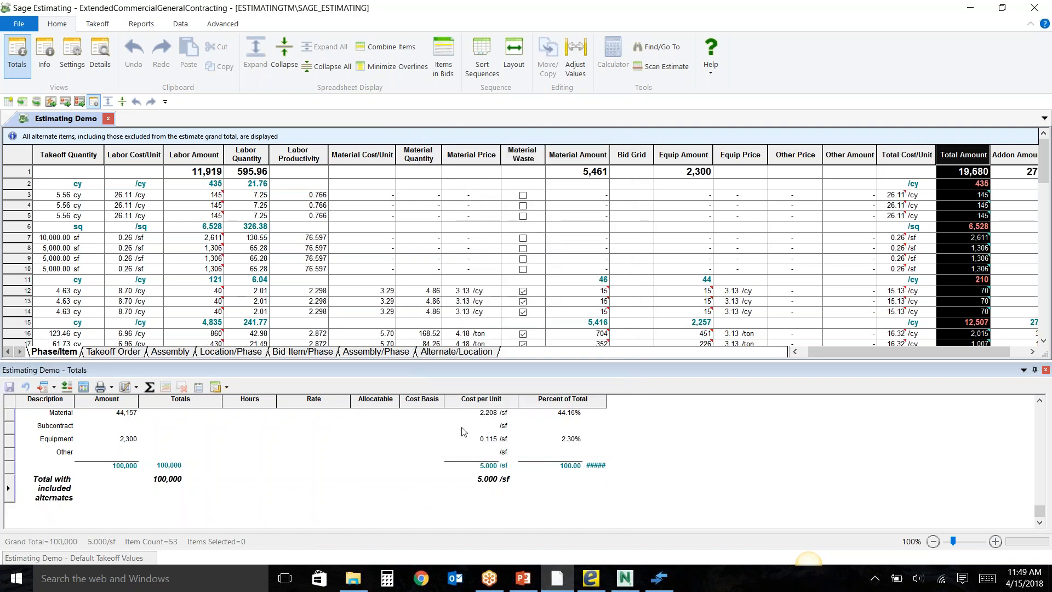
# Review the adjusted sitework and concrete items, checking the adjustment details on a material amount and the item descriptions.
pyautogui.moveTo(587, 298)
pyautogui.scroll(-1, 588, 298)
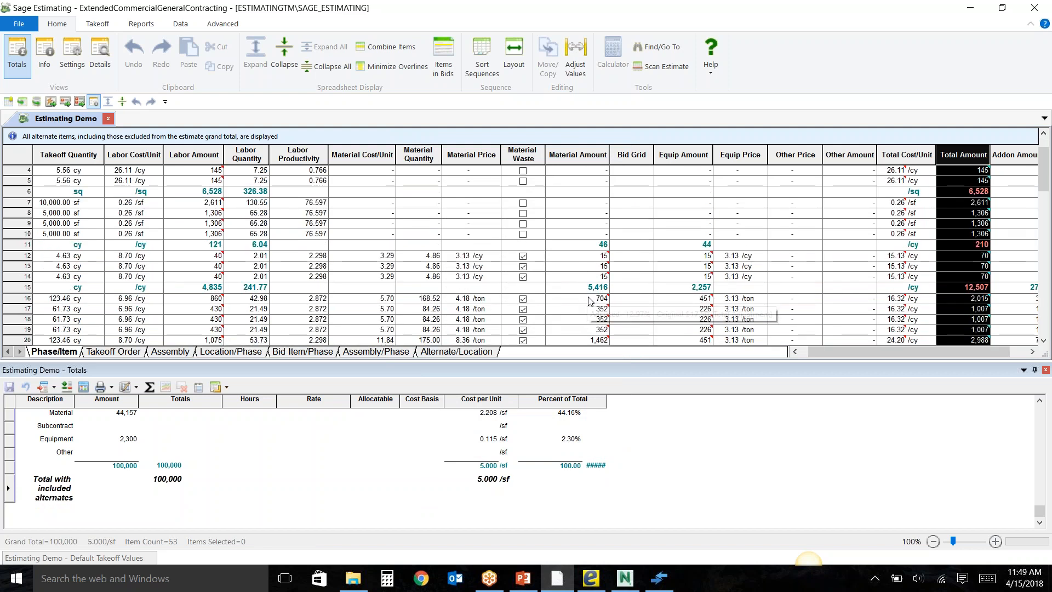
pyautogui.moveTo(602, 255)
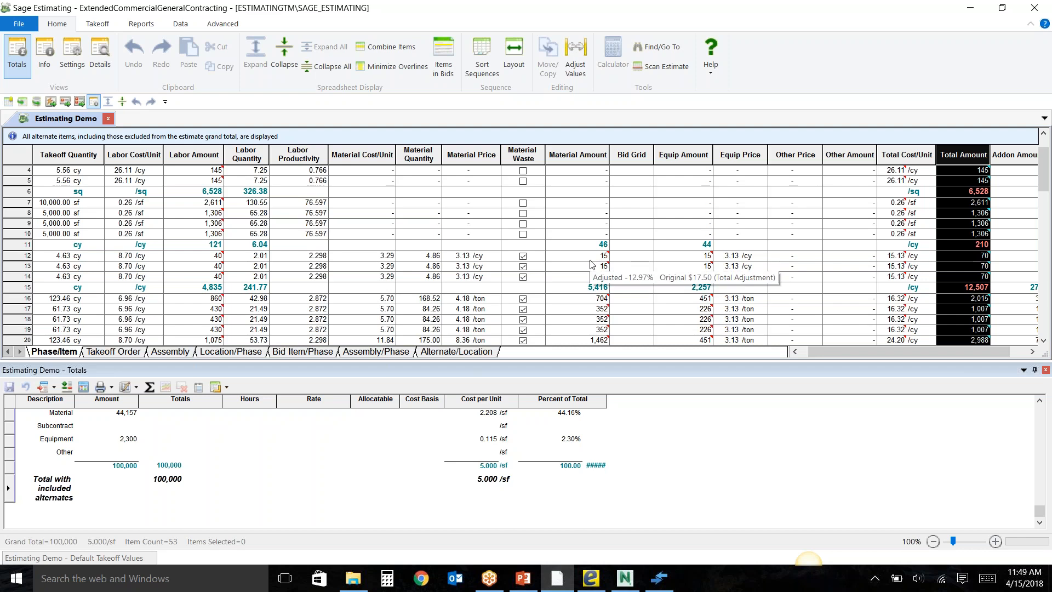
pyautogui.scroll(1, 590, 265)
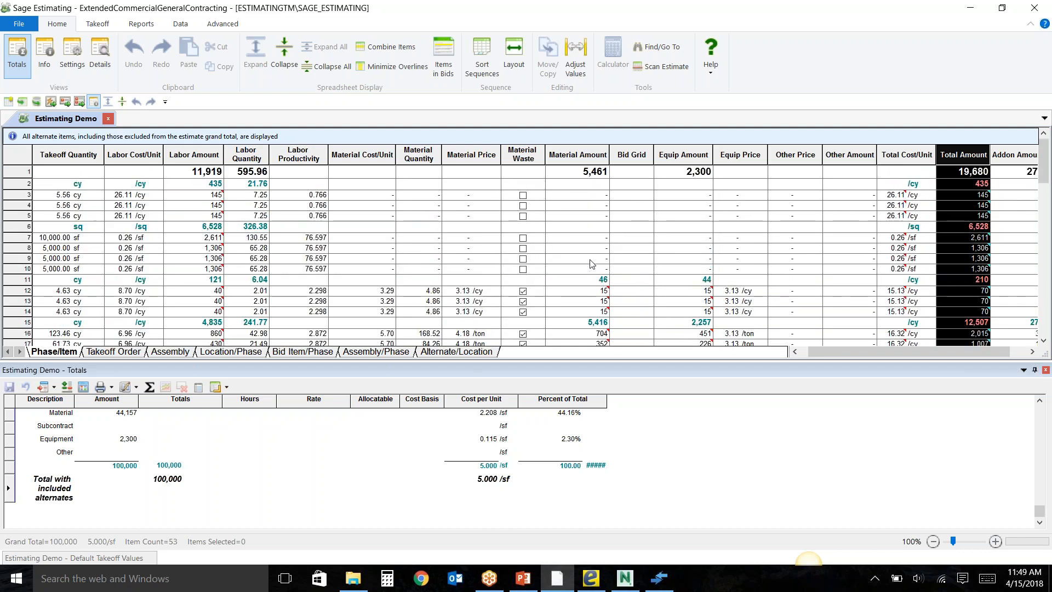
pyautogui.scroll(-1, 592, 267)
pyautogui.scroll(-2, 590, 268)
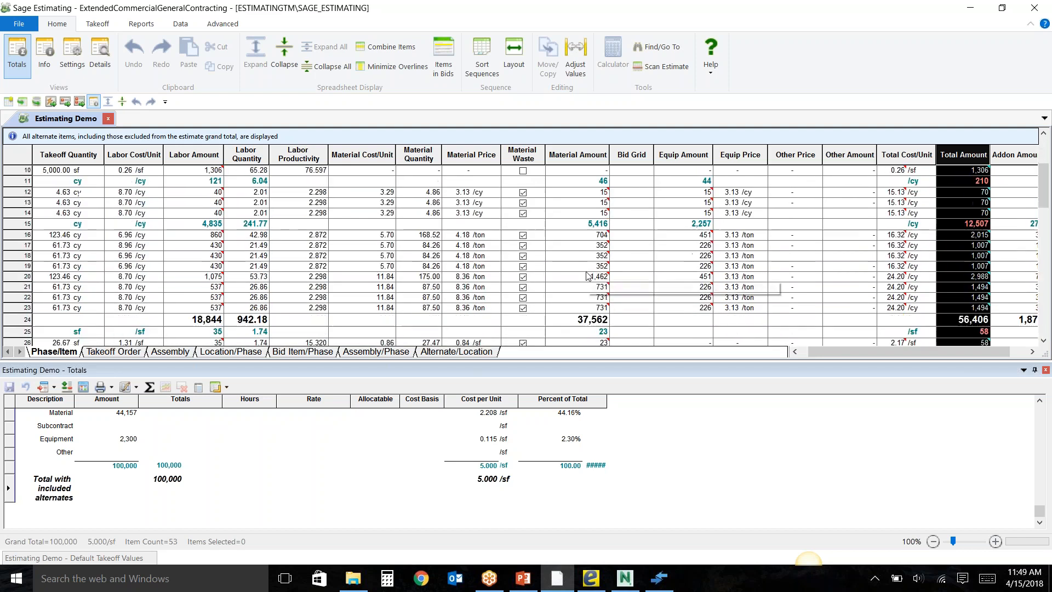
pyautogui.scroll(-1, 584, 298)
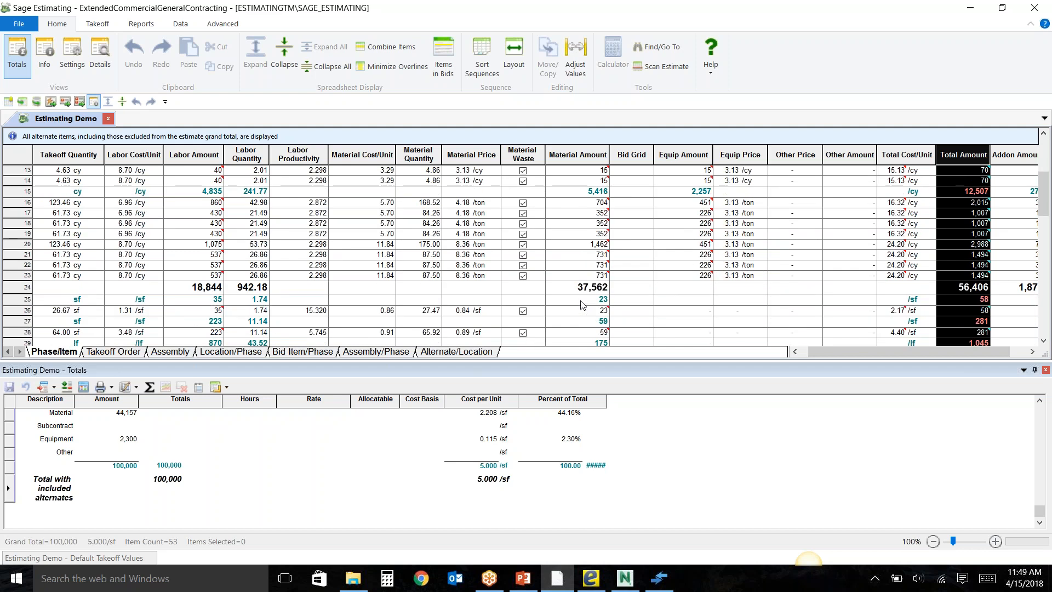
pyautogui.click(794, 353)
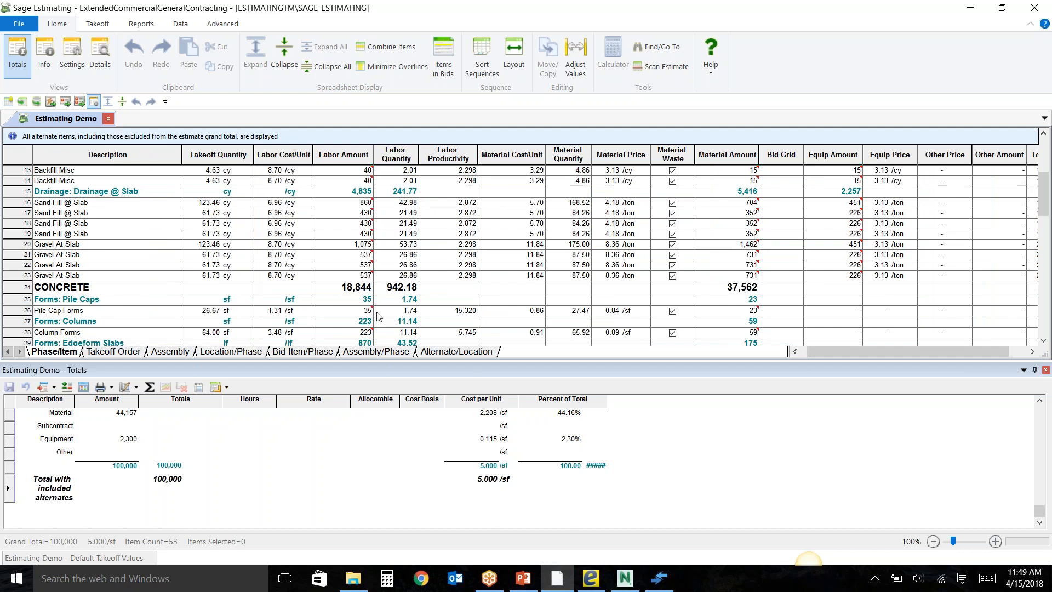
pyautogui.scroll(-2, 377, 316)
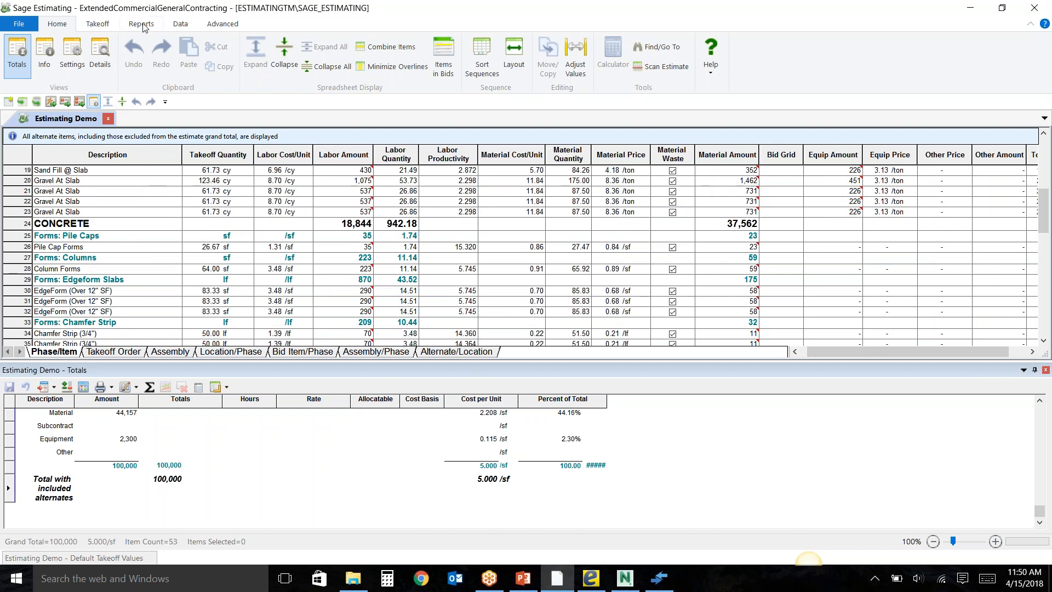
# Auto-hide the estimate totals so the spreadsheet fills the workspace.
pyautogui.click(1025, 370)
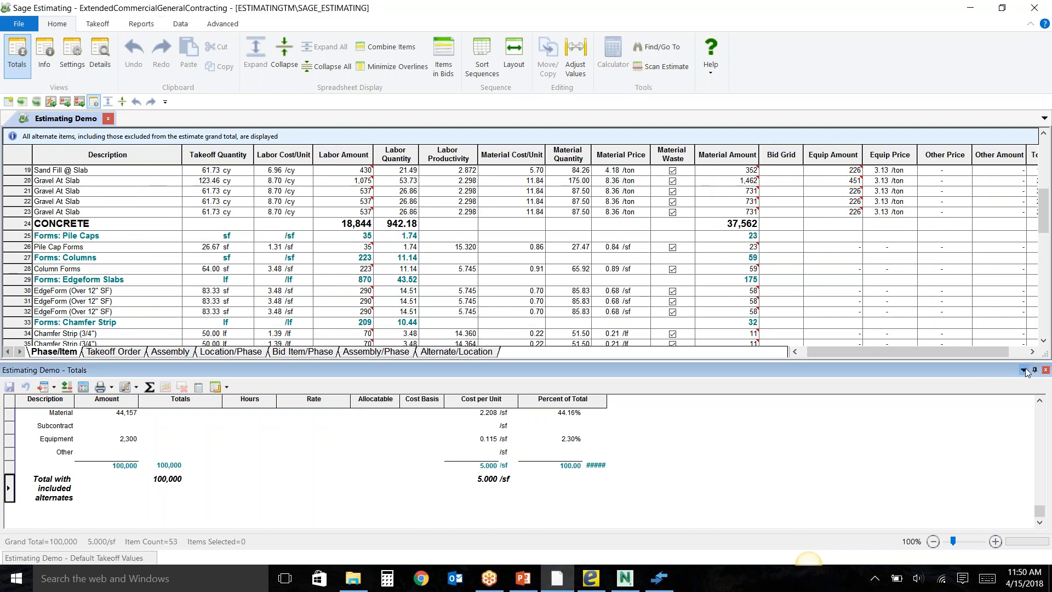
pyautogui.click(1035, 371)
pyautogui.click(1035, 371)
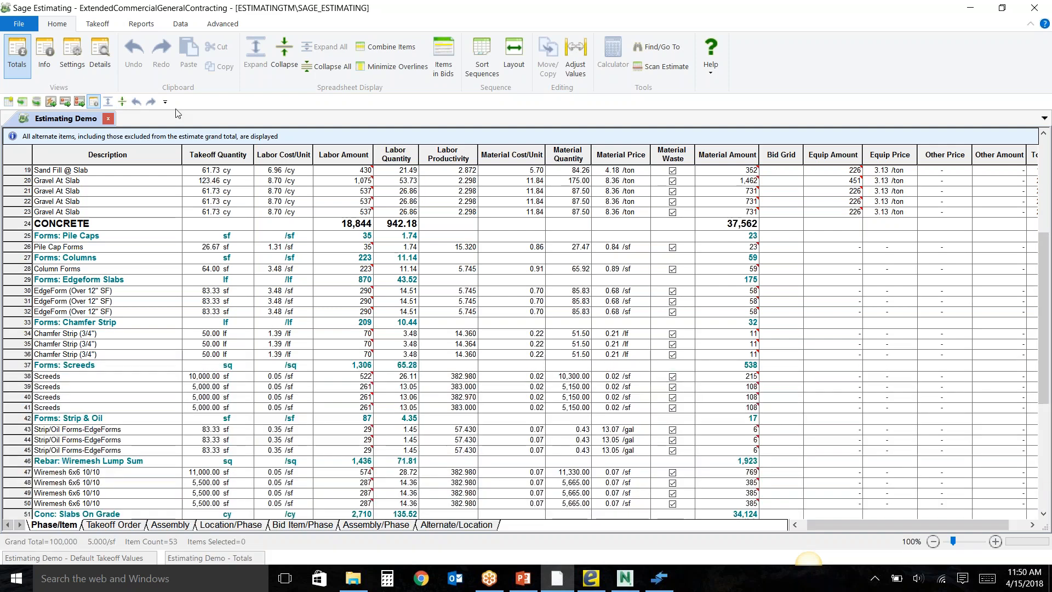
# Preview the Bill of Materials report for the estimate, close the preview and dismiss the report dialog.
pyautogui.click(149, 24)
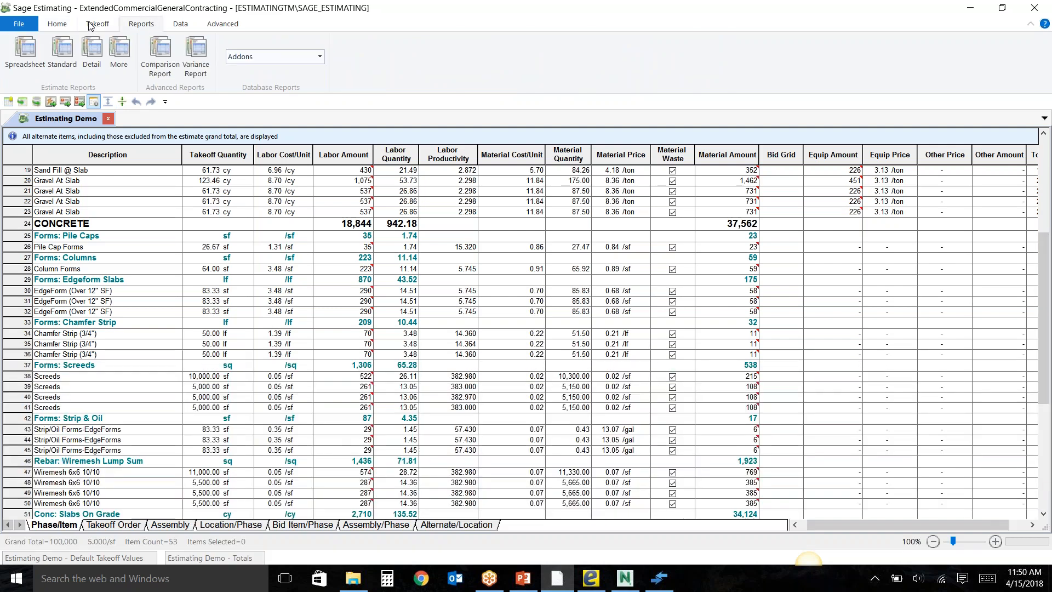
pyautogui.click(121, 55)
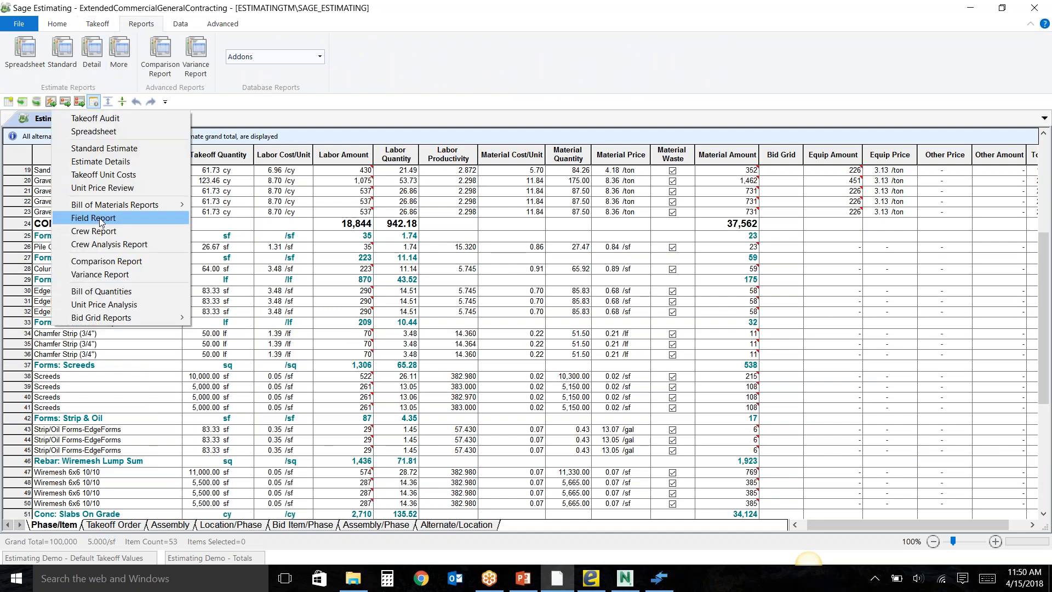
pyautogui.moveTo(170, 206)
pyautogui.click(222, 218)
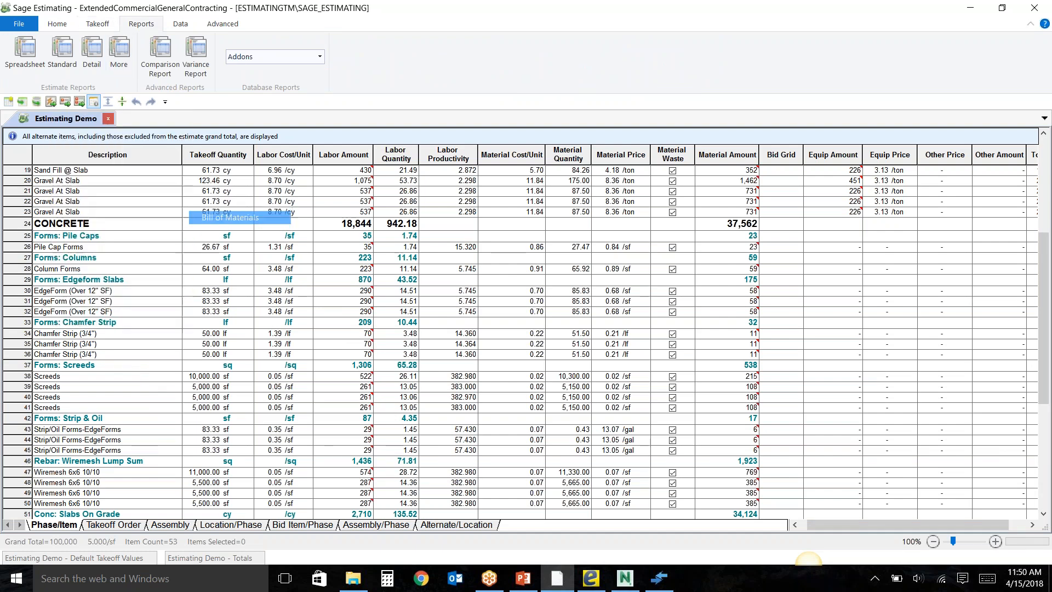
pyautogui.click(573, 257)
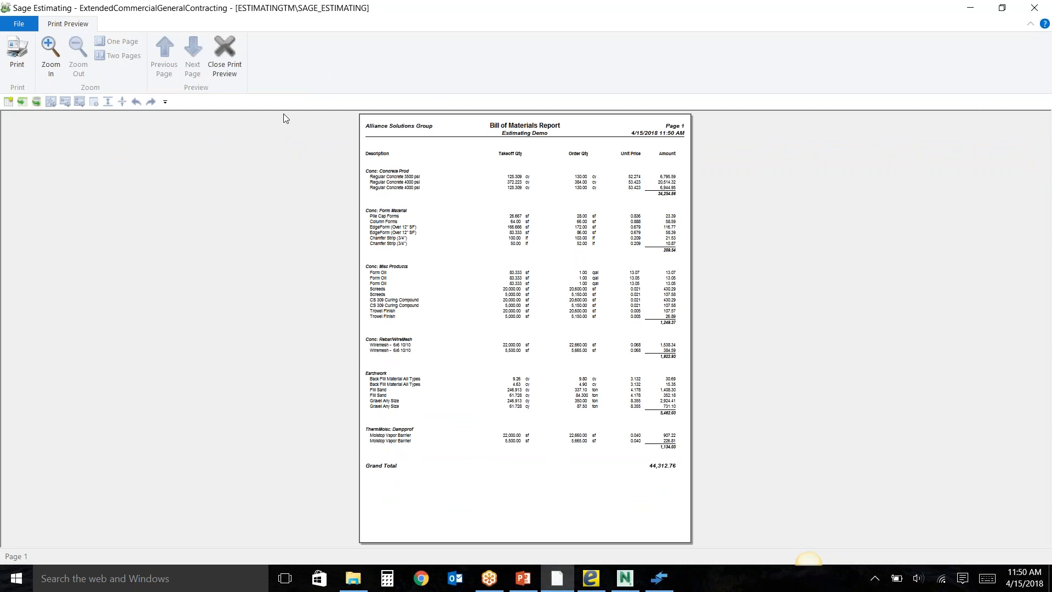
pyautogui.click(224, 55)
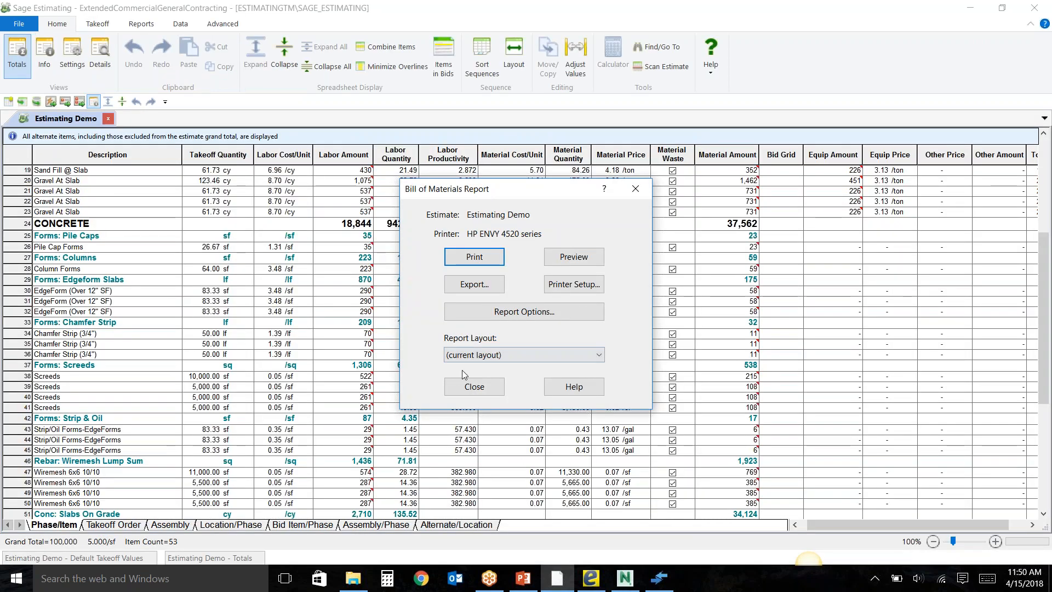
pyautogui.click(464, 386)
# Preview the Standard Estimate report and return to its report dialog.
pyautogui.click(150, 28)
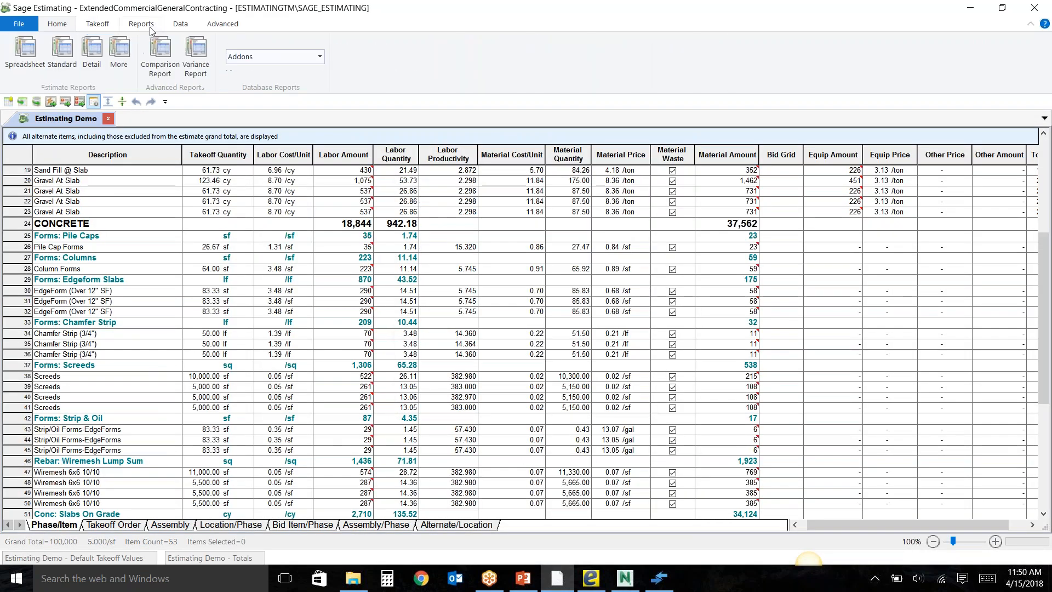
pyautogui.click(67, 61)
pyautogui.click(575, 263)
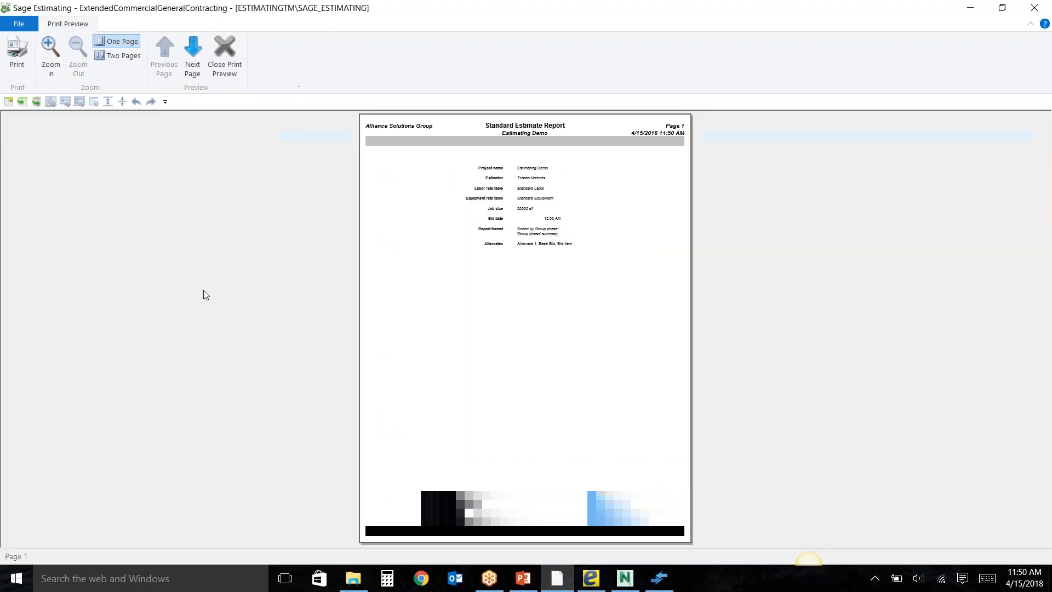
pyautogui.click(219, 56)
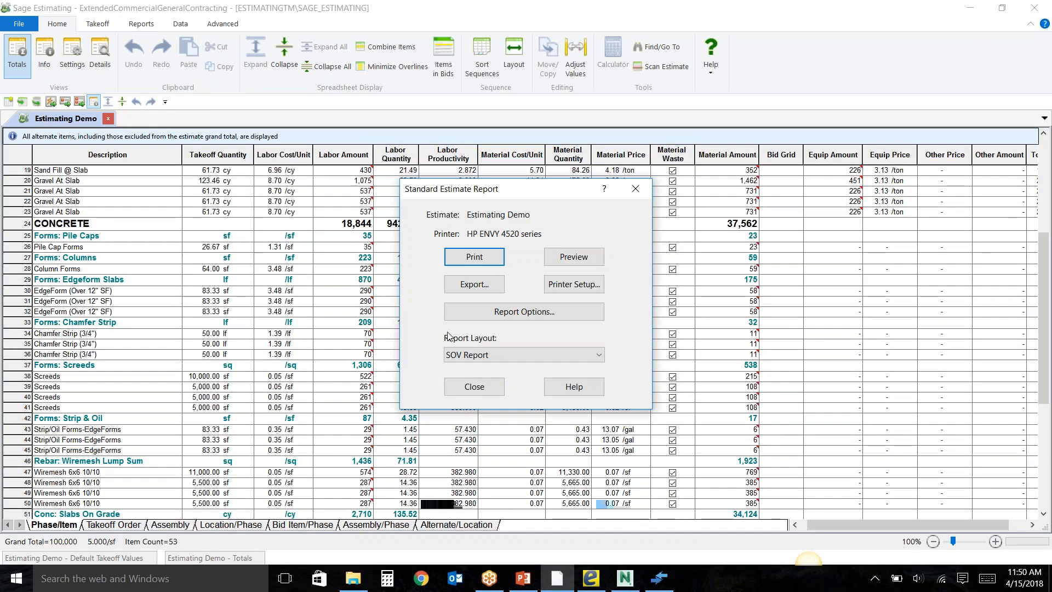
# Set the Standard Estimate report options to print both unit cost and total for Labor, Material, Subcontract and Equipment.
pyautogui.click(507, 312)
pyautogui.click(453, 263)
pyautogui.click(453, 279)
pyautogui.click(421, 262)
pyautogui.click(421, 278)
pyautogui.click(421, 295)
pyautogui.click(421, 312)
pyautogui.click(453, 296)
pyautogui.click(454, 311)
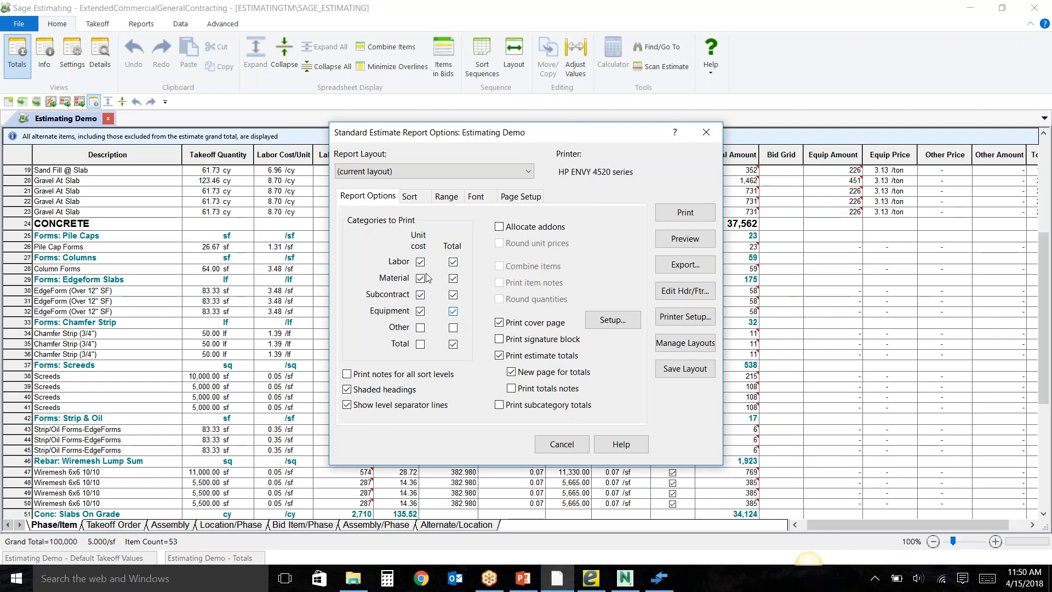
# Set the report's sort summary level to Detail and add Combined assembly as a sort level beneath Group phase.
pyautogui.click(419, 199)
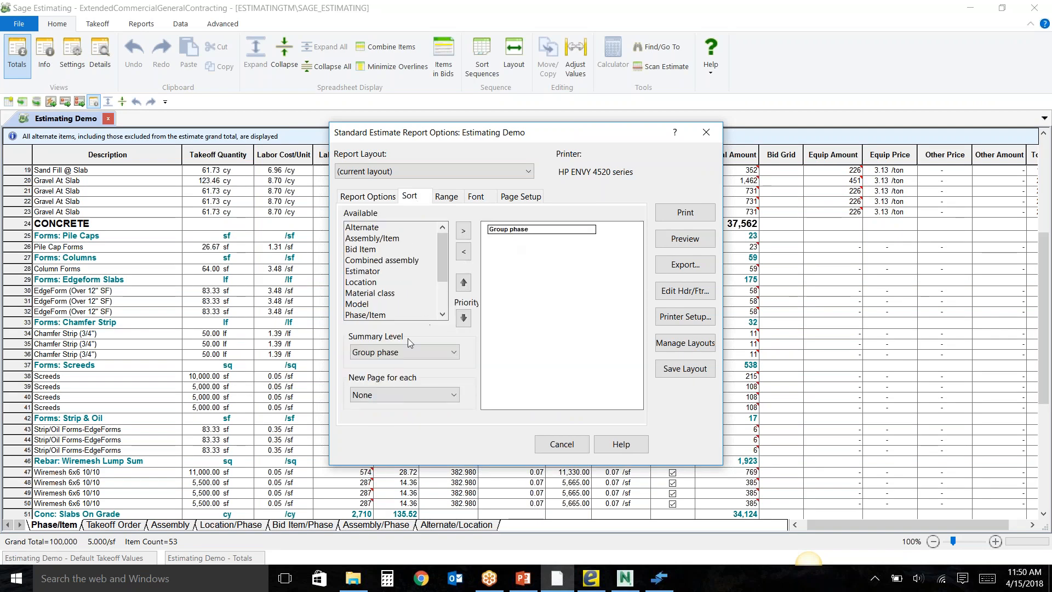
pyautogui.click(402, 355)
pyautogui.click(401, 374)
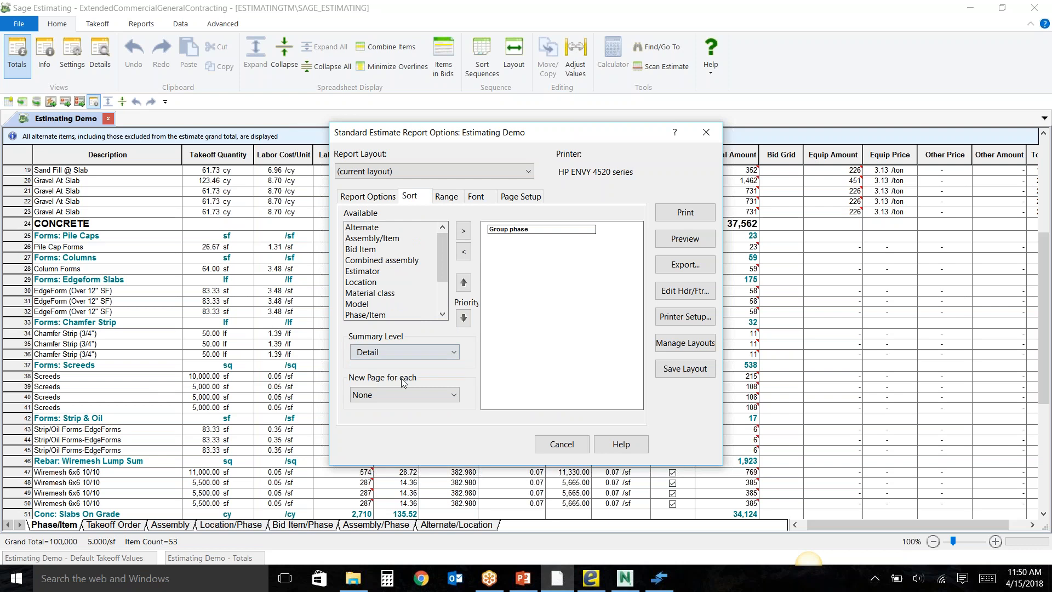
pyautogui.click(375, 251)
pyautogui.click(381, 262)
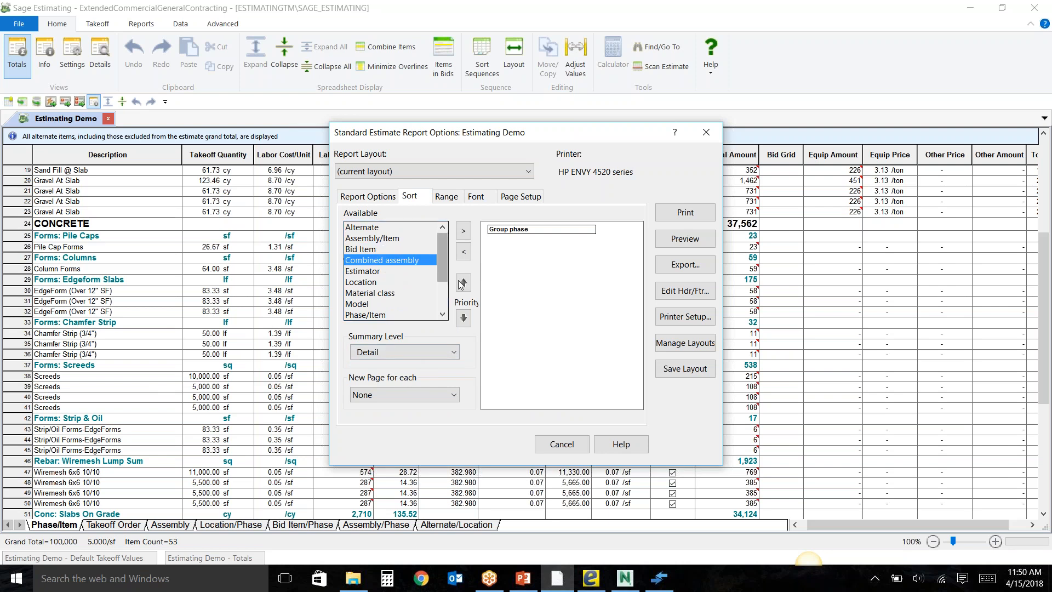
pyautogui.click(463, 231)
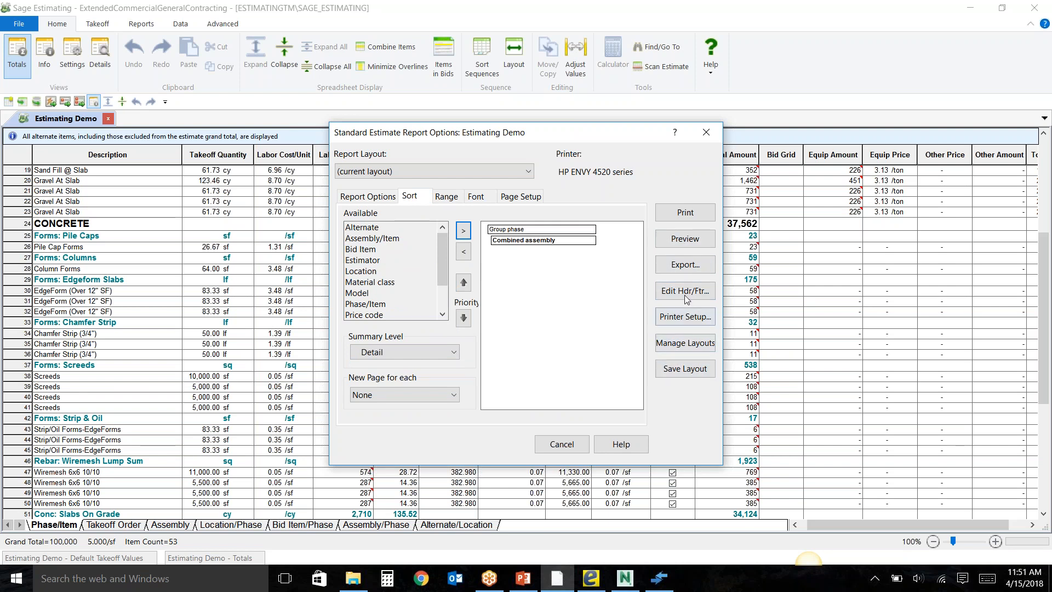
# Preview the Standard Estimate report, page through its labor, material and equipment columns, and close the preview and report options.
pyautogui.click(685, 239)
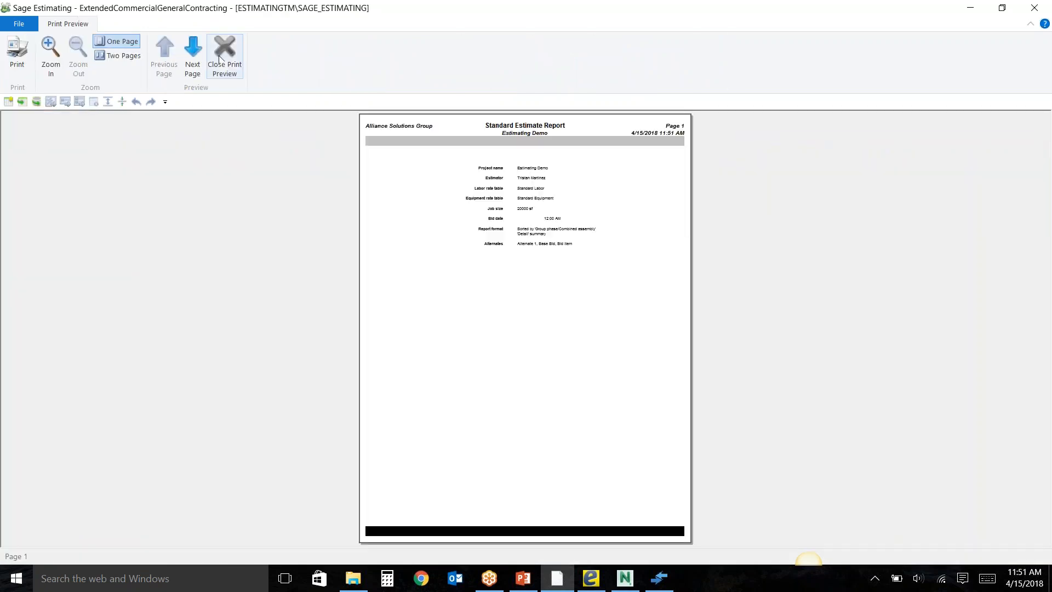
pyautogui.click(193, 65)
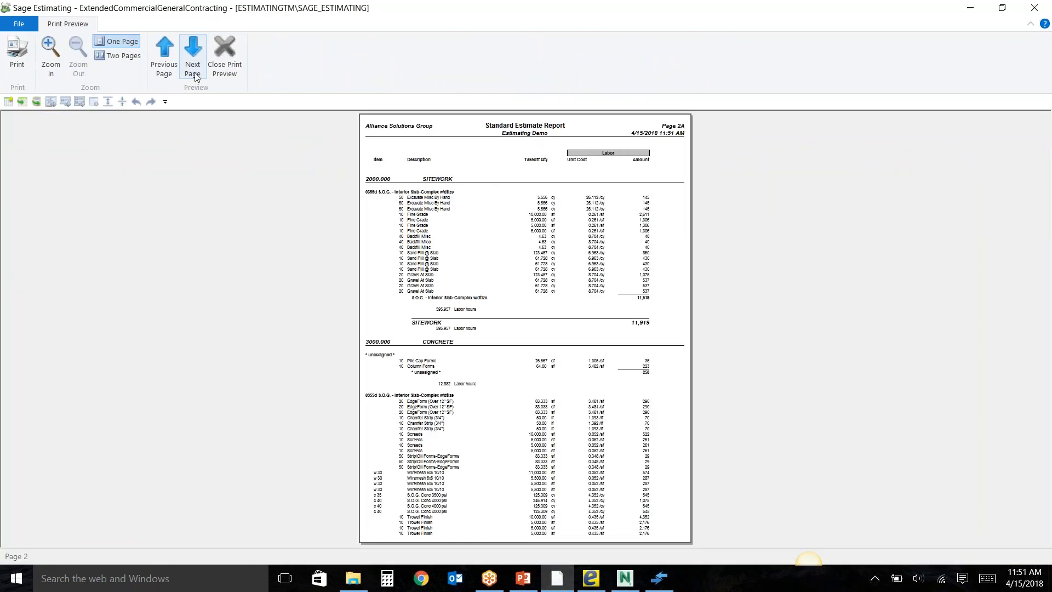
pyautogui.click(193, 65)
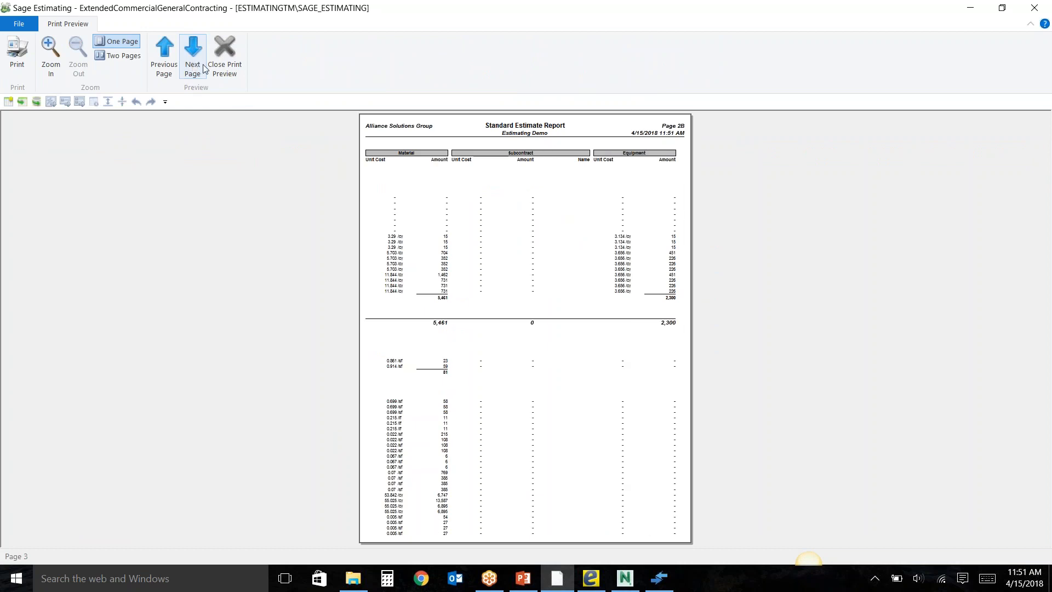
pyautogui.click(221, 64)
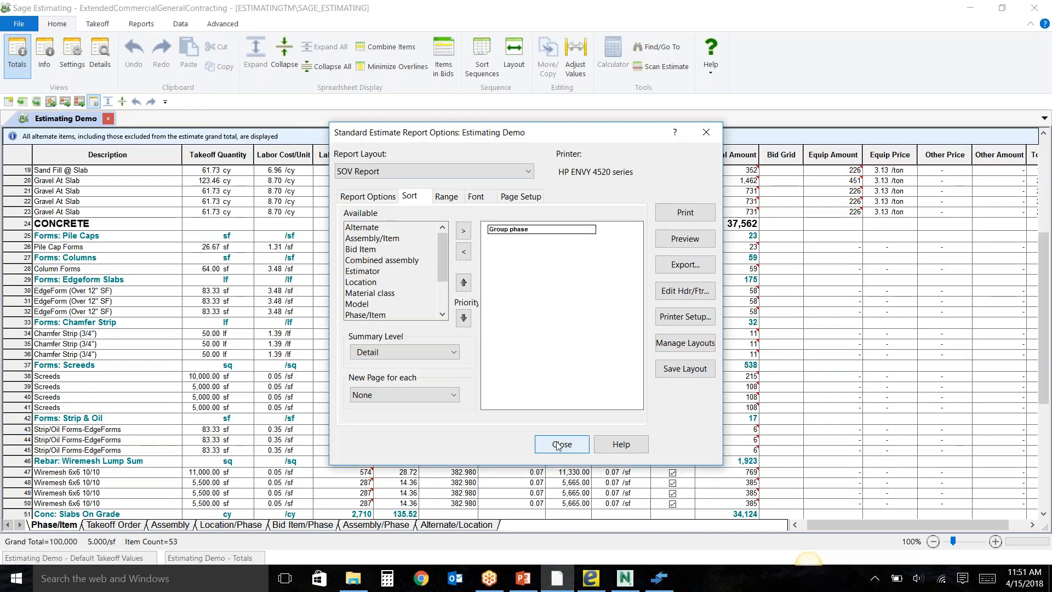
pyautogui.click(562, 449)
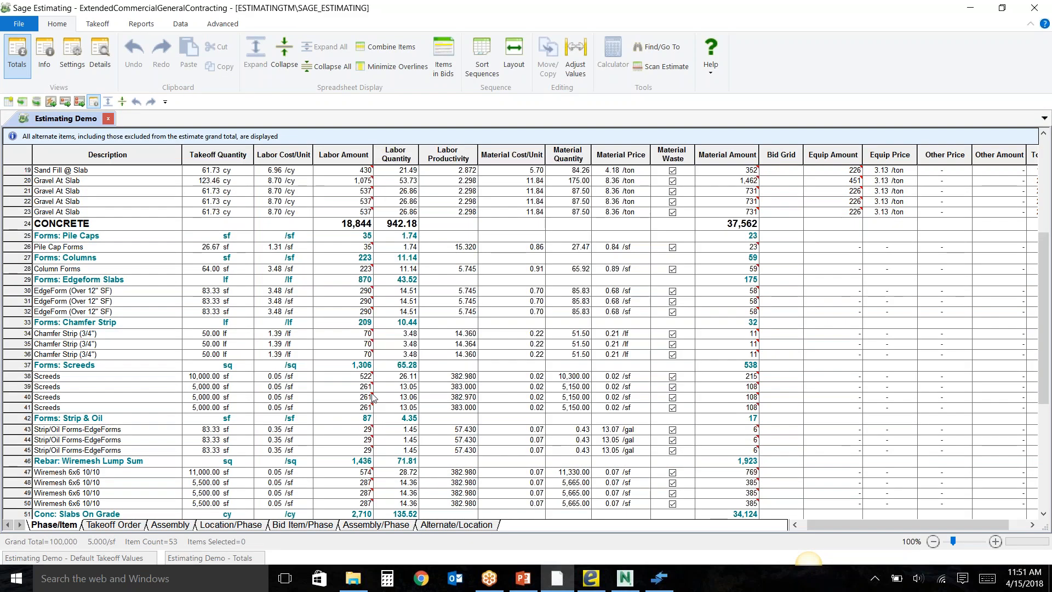
# Delete all items from the Estimating Demo spreadsheet and close the estimate.
pyautogui.scroll(6, 227, 338)
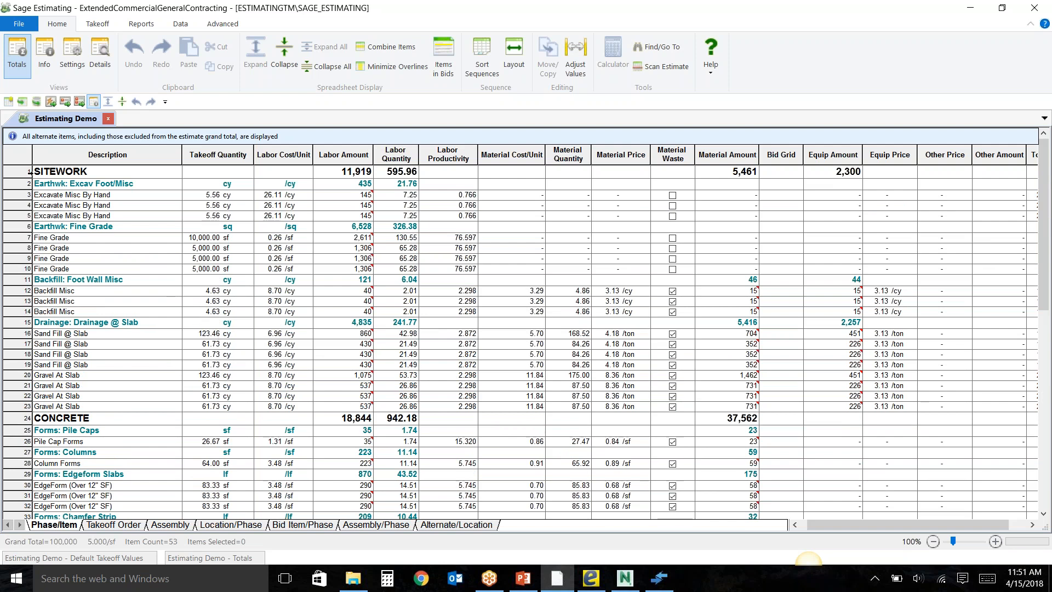
pyautogui.click(16, 154)
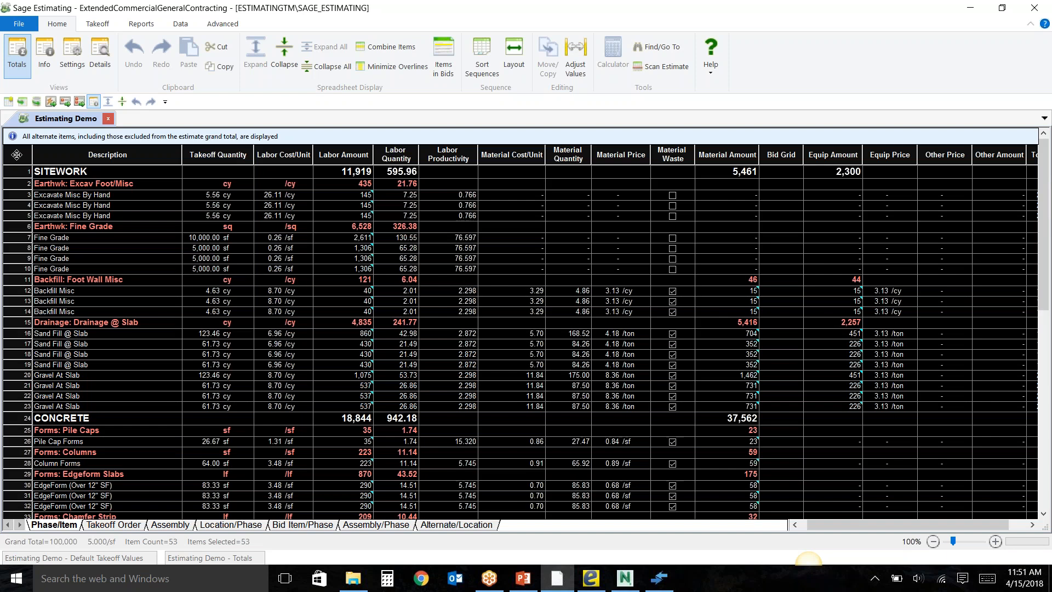
pyautogui.rightClick(16, 193)
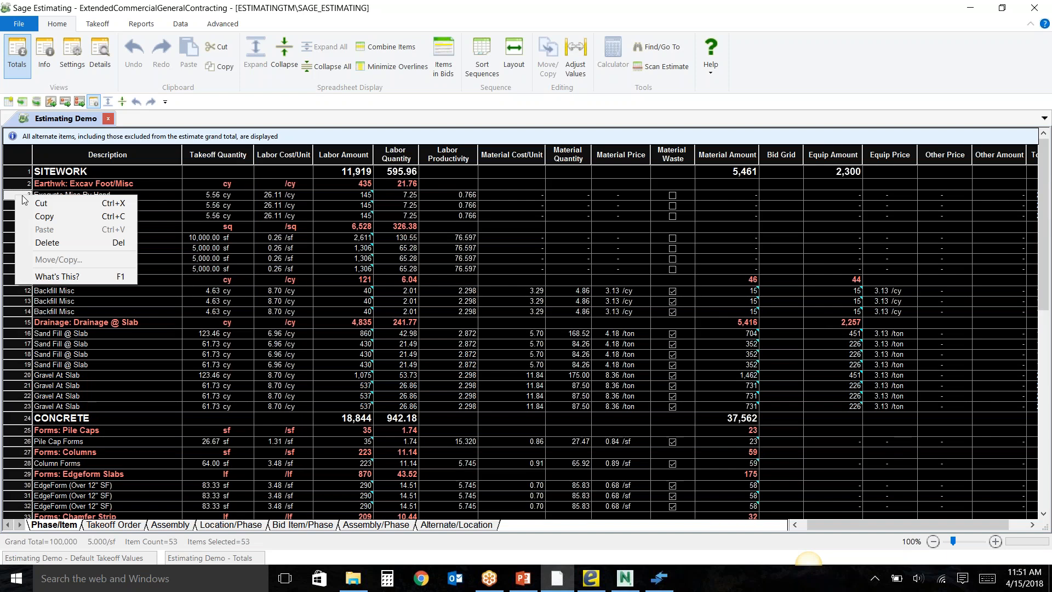
pyautogui.click(51, 244)
pyautogui.click(515, 321)
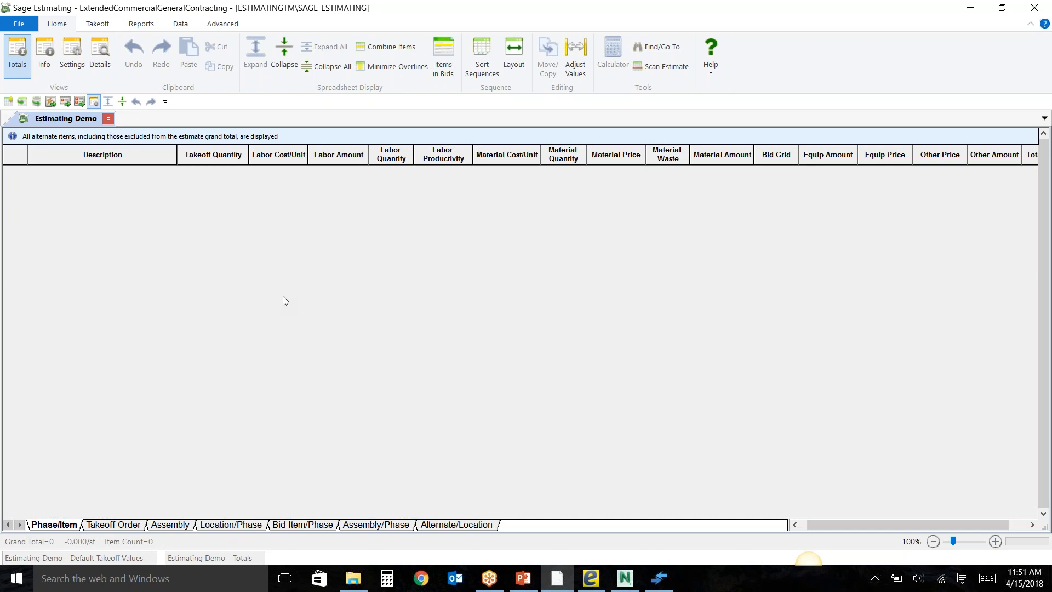
pyautogui.click(108, 120)
# Switch to eTakeoff Dimension, open drawing 005 A1.2 2ND FLOOR PLAN and inspect the rooms around Housekeeping 209.
pyautogui.click(591, 578)
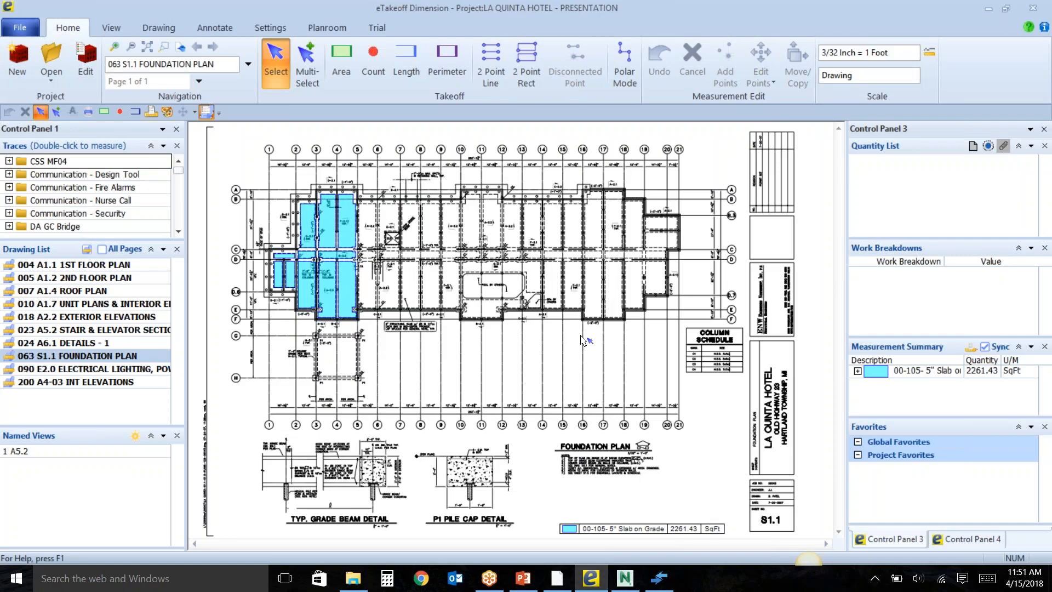
pyautogui.click(103, 278)
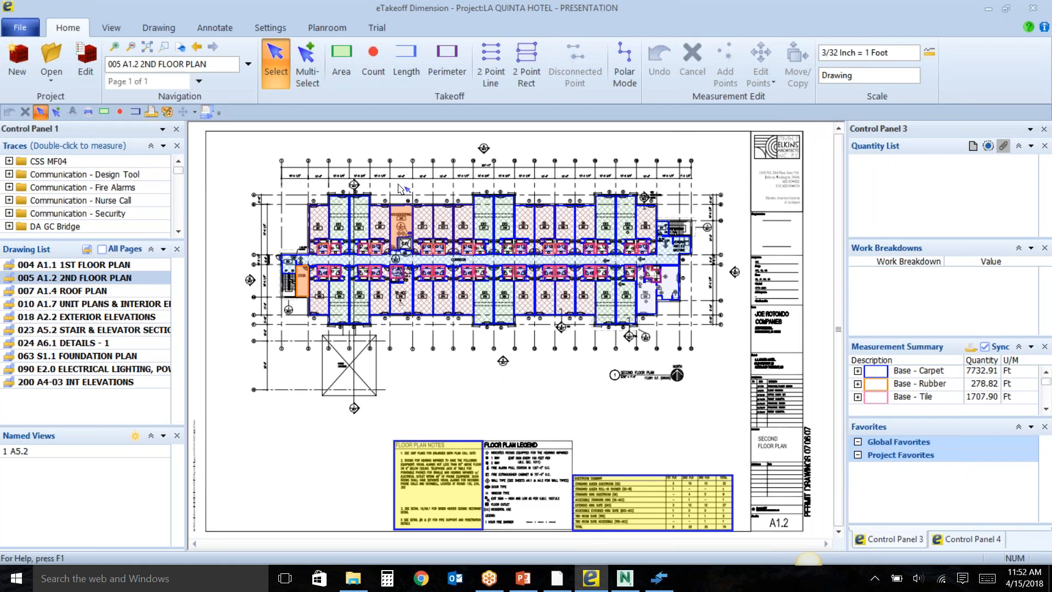
pyautogui.scroll(5, 402, 189)
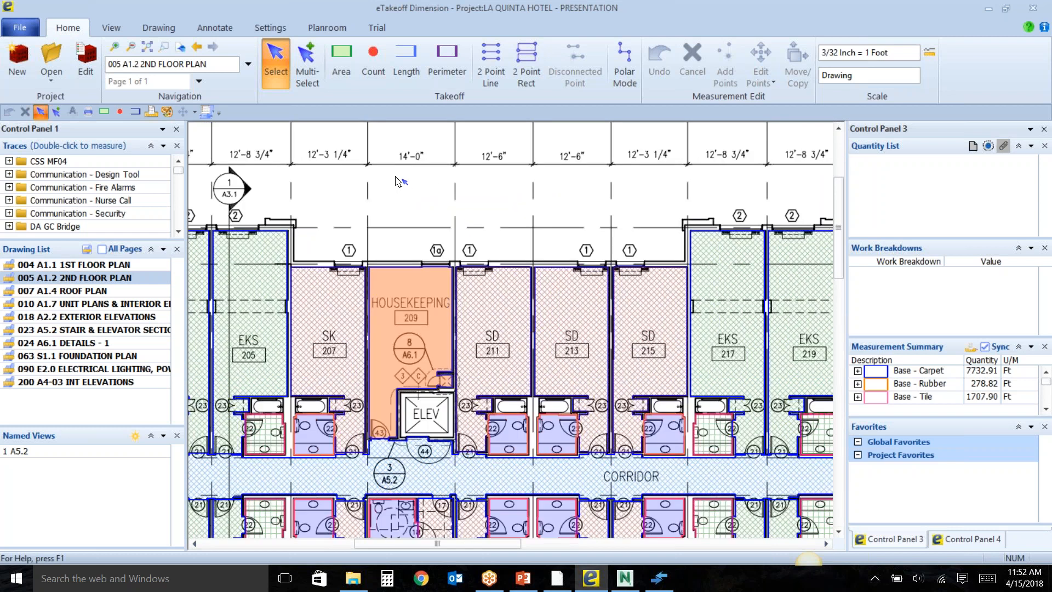
pyautogui.moveTo(397, 177); pyautogui.dragTo(399, 209)
pyautogui.scroll(2, 383, 214)
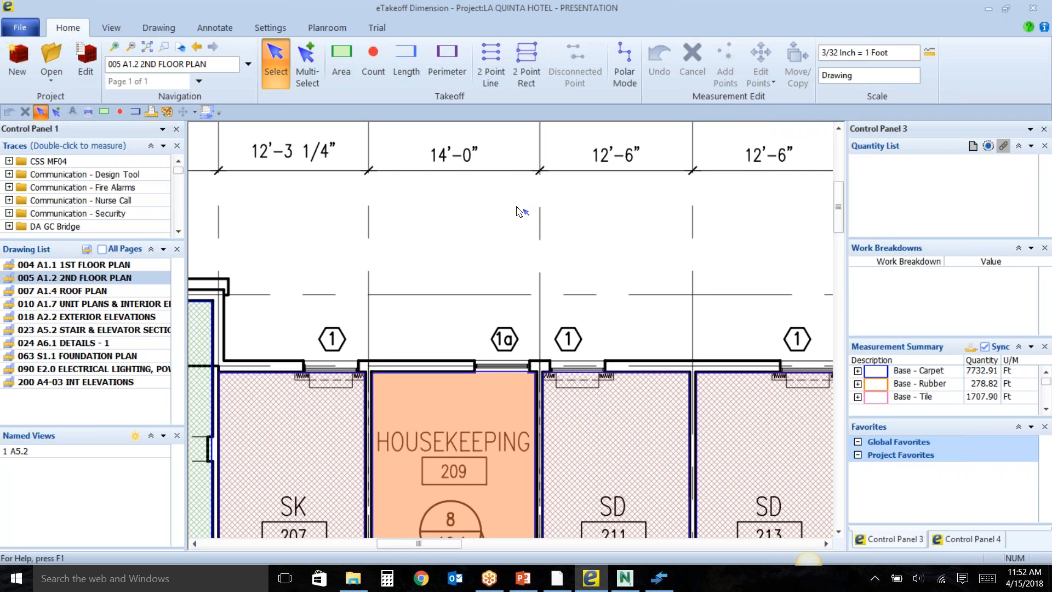
pyautogui.scroll(-3, 519, 211)
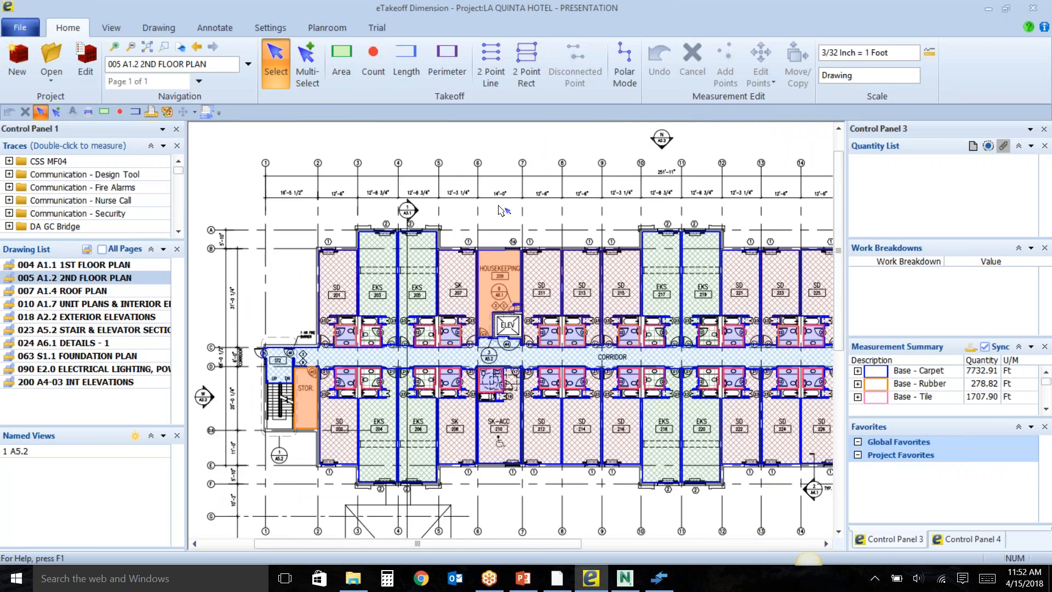
pyautogui.scroll(-5, 519, 211)
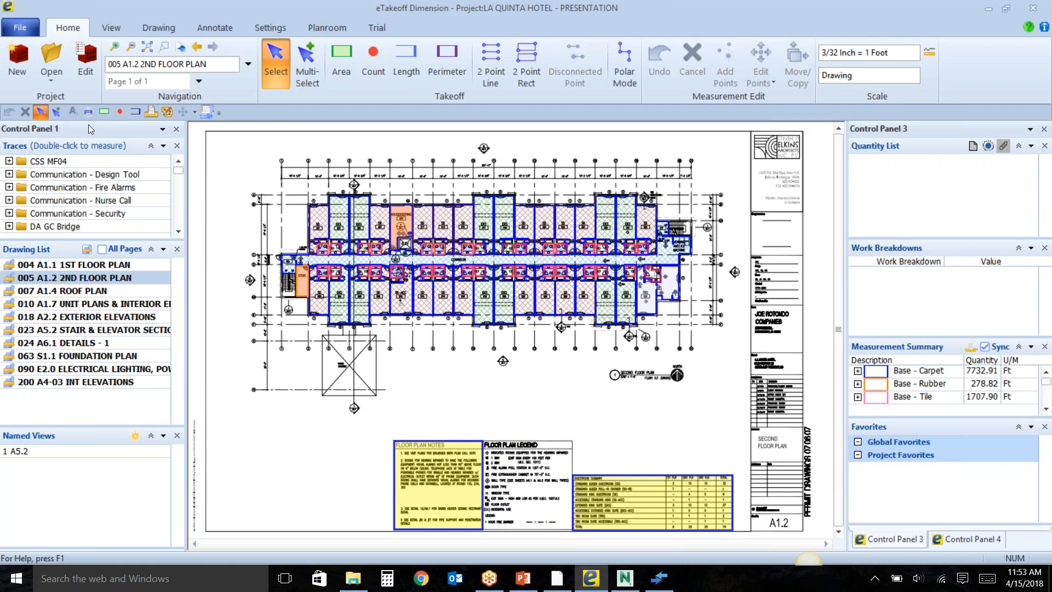
# Review the panes that can be added to Control Panel 1 and bring Control Panel 4 into view.
pyautogui.moveTo(88, 127)
pyautogui.mouseDown()
pyautogui.moveTo(110, 201)
pyautogui.moveTo(106, 239)
pyautogui.moveTo(109, 183)
pyautogui.moveTo(105, 218)
pyautogui.moveTo(202, 253)
pyautogui.moveTo(27, 308)
pyautogui.moveTo(16, 339)
pyautogui.mouseUp()
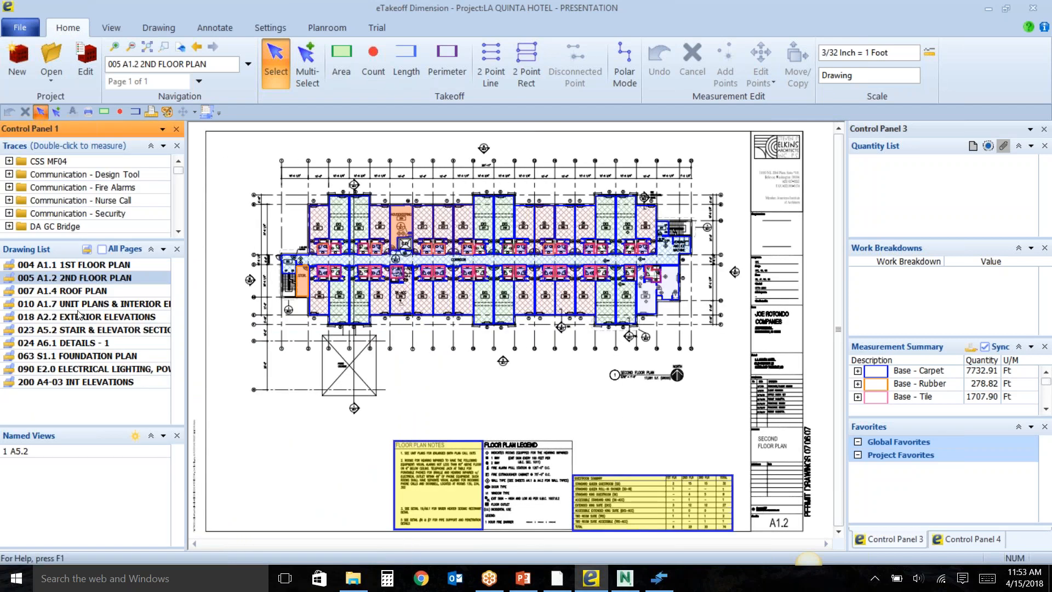
pyautogui.click(162, 250)
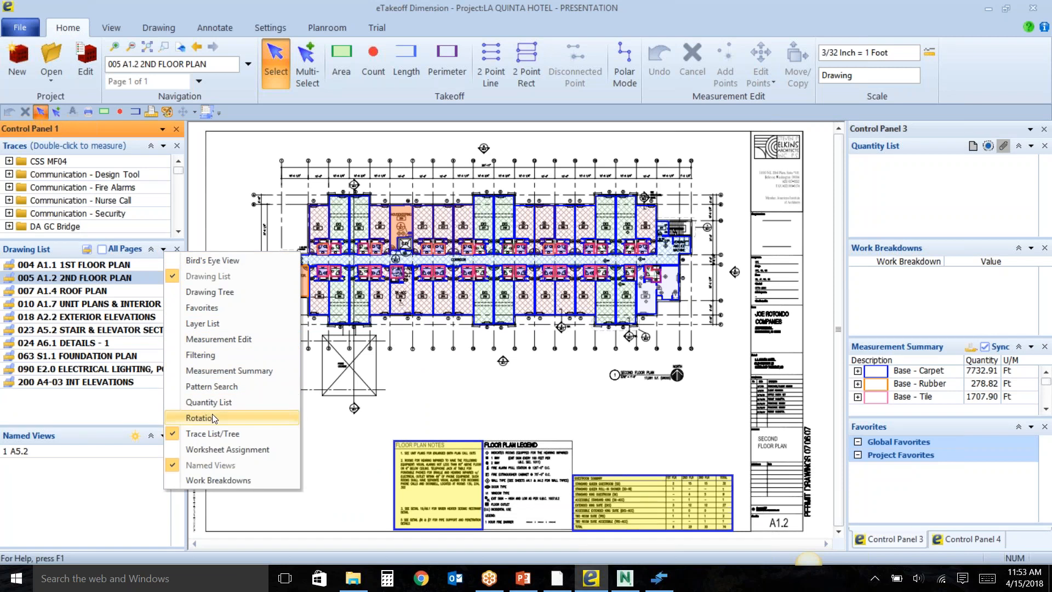
pyautogui.click(114, 480)
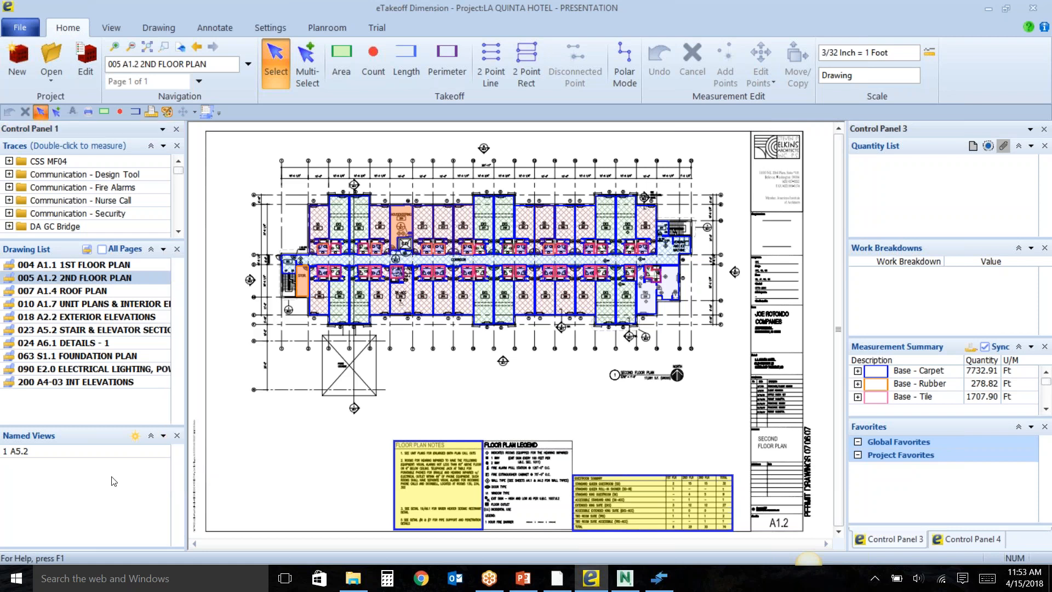
pyautogui.click(956, 545)
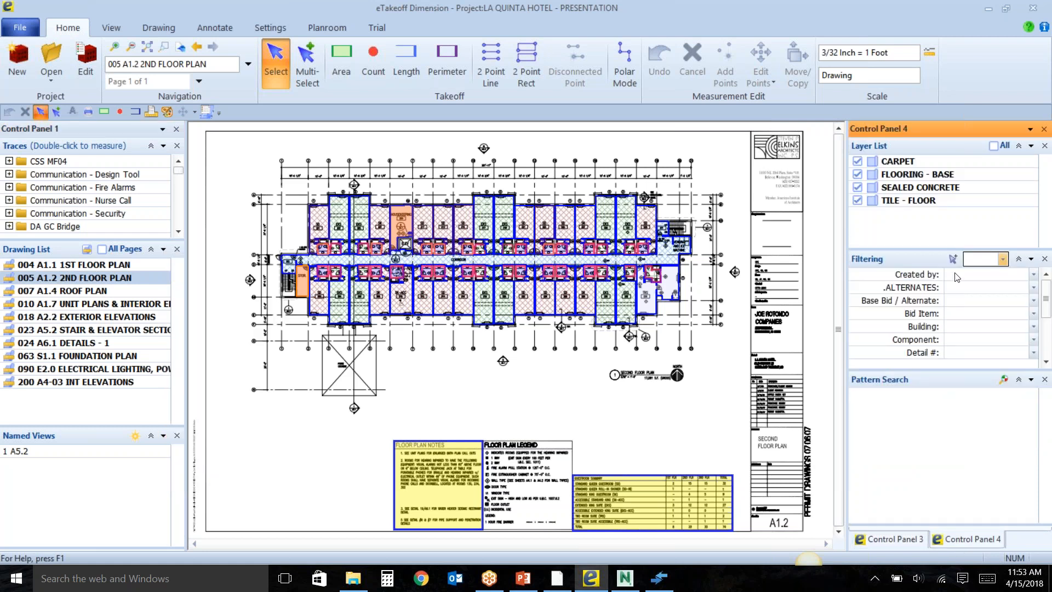
# Trace a small triangular area measurement in the blank space below the second floor plan.
pyautogui.click(347, 68)
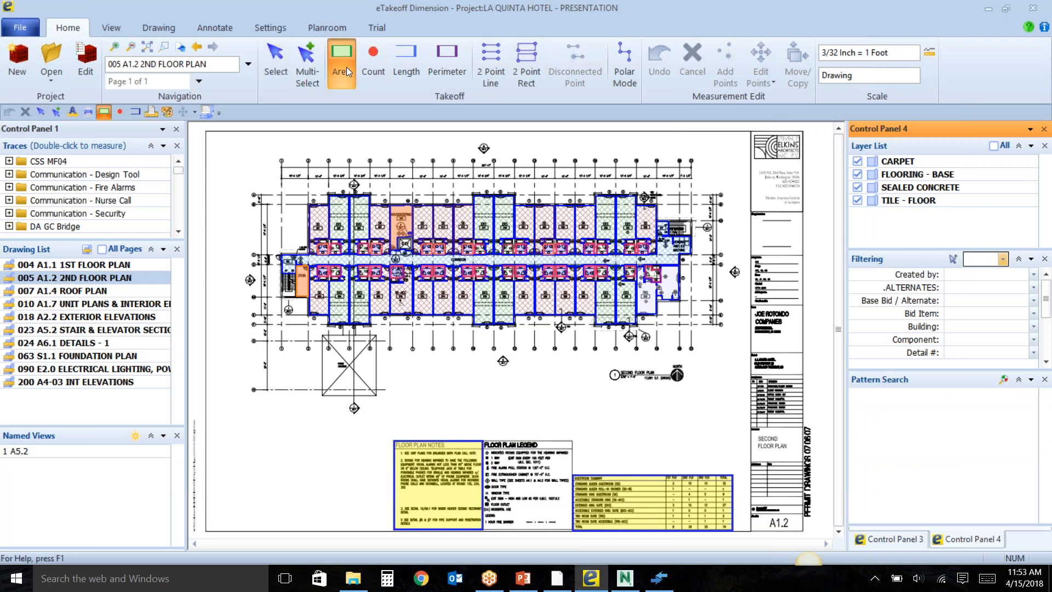
pyautogui.click(526, 390)
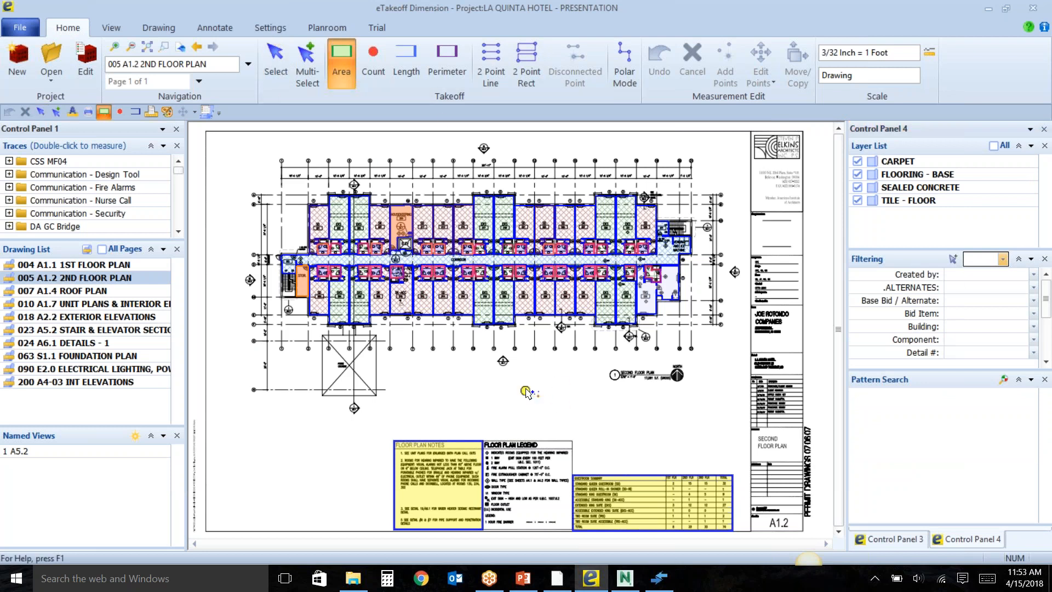
pyautogui.click(551, 393)
# Set the measurement filter to Show and its Created by criterion to <blank>.
pyautogui.click(1002, 259)
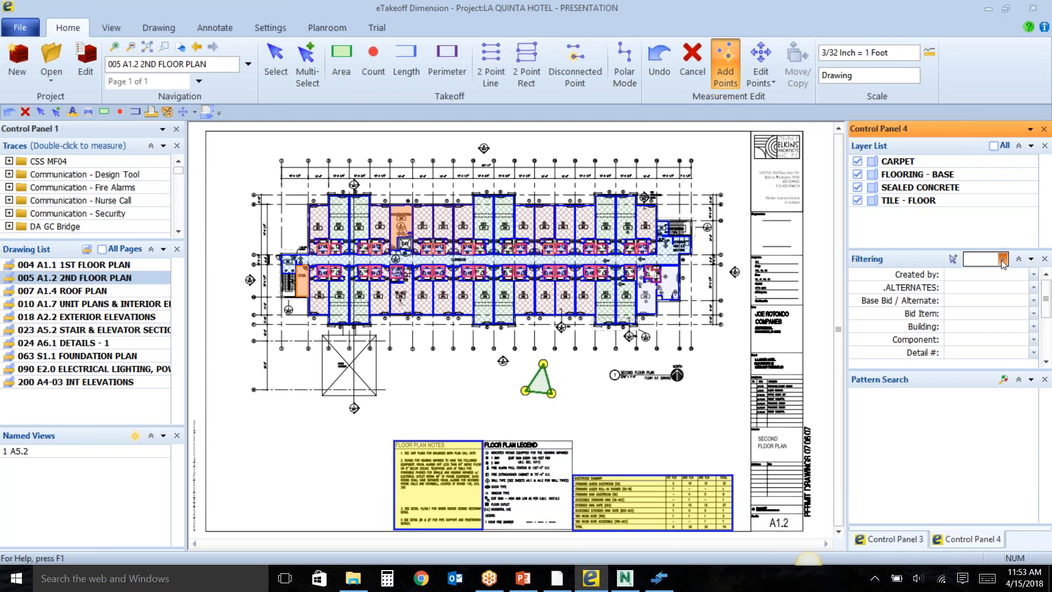
pyautogui.click(1003, 281)
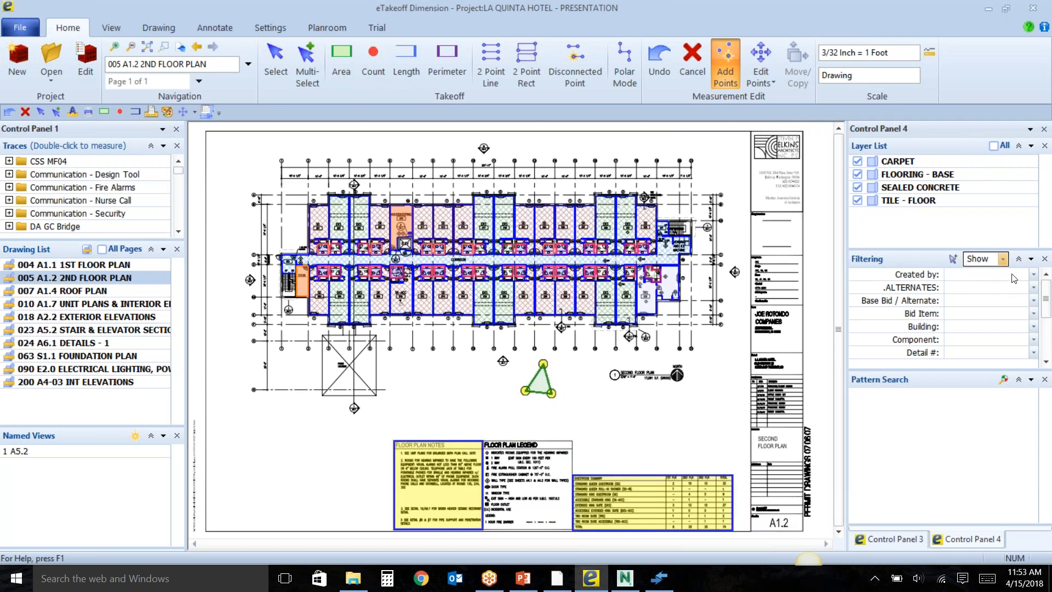
pyautogui.click(990, 275)
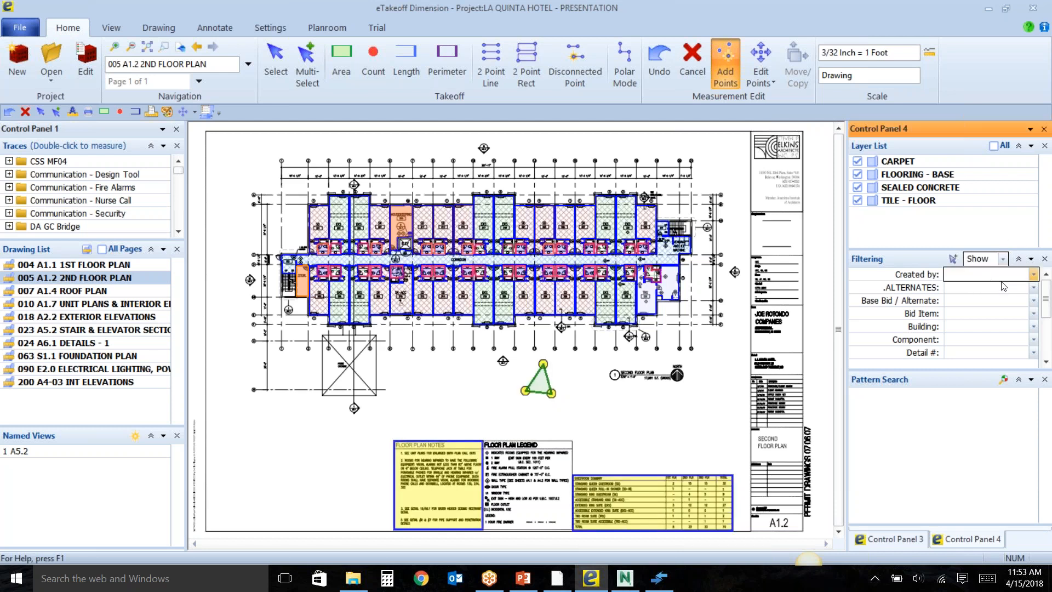
pyautogui.click(1039, 40)
pyautogui.click(1034, 275)
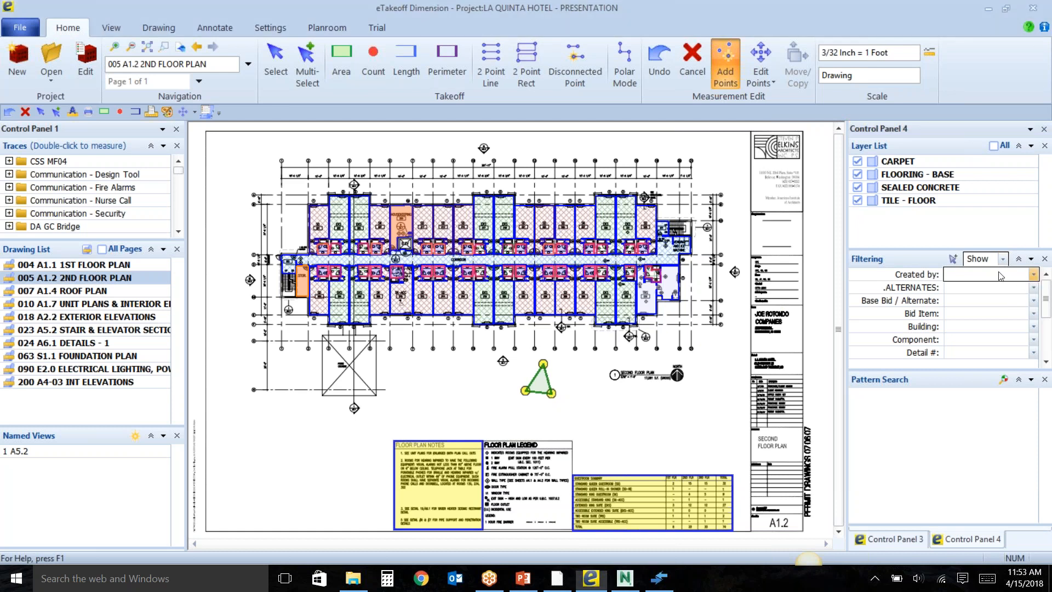
pyautogui.click(979, 278)
pyautogui.click(971, 286)
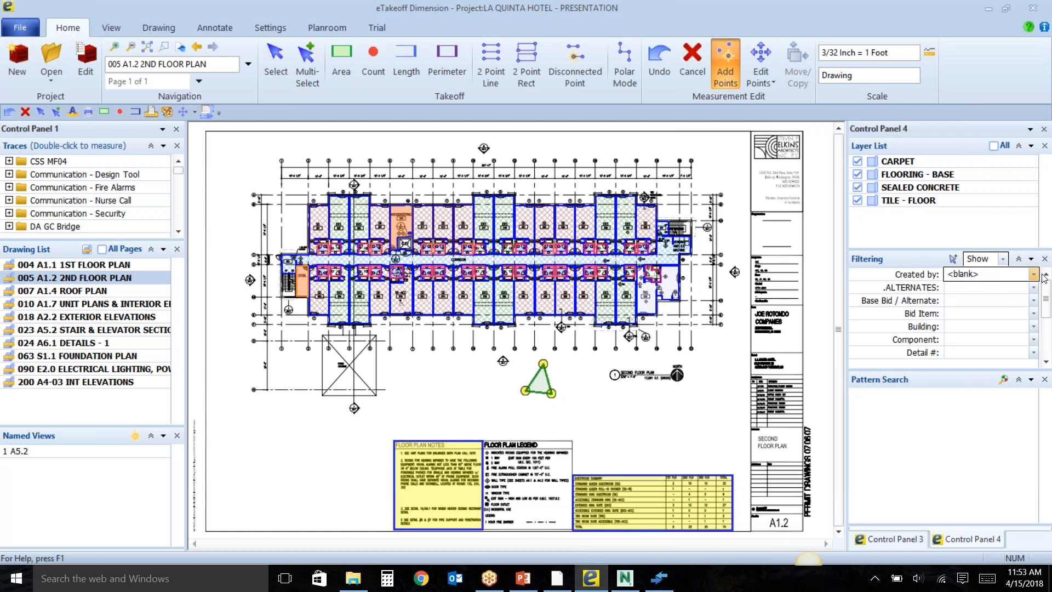
pyautogui.click(1033, 273)
pyautogui.click(988, 281)
pyautogui.click(981, 287)
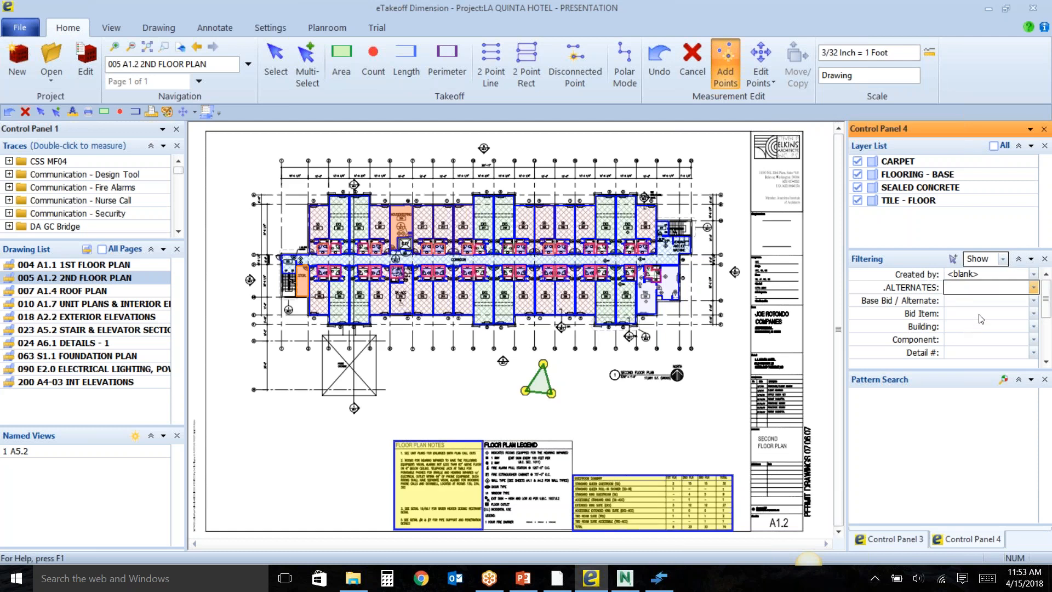
# Set the measurement filter to Hide, clear its Created by criterion and cancel the triangular area measurement in progress.
pyautogui.click(1003, 259)
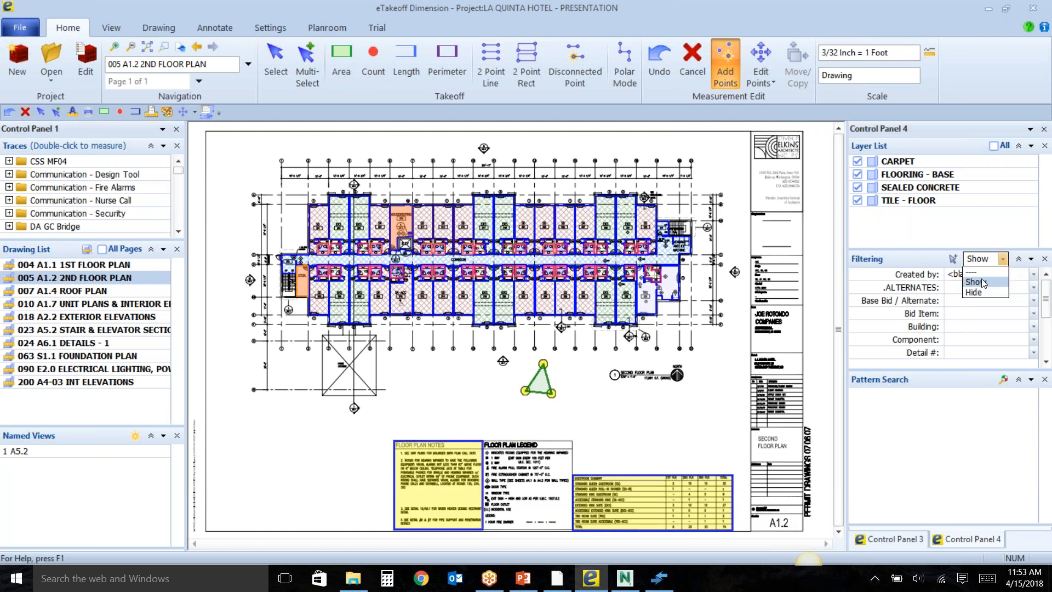
pyautogui.click(974, 292)
pyautogui.click(1030, 276)
pyautogui.click(1029, 279)
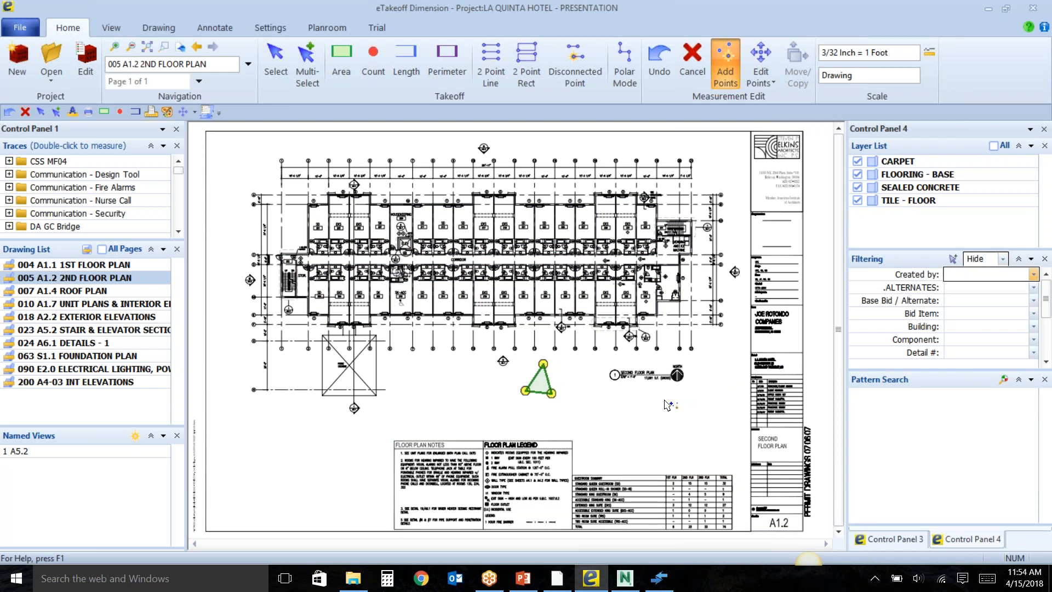
pyautogui.press('Escape')
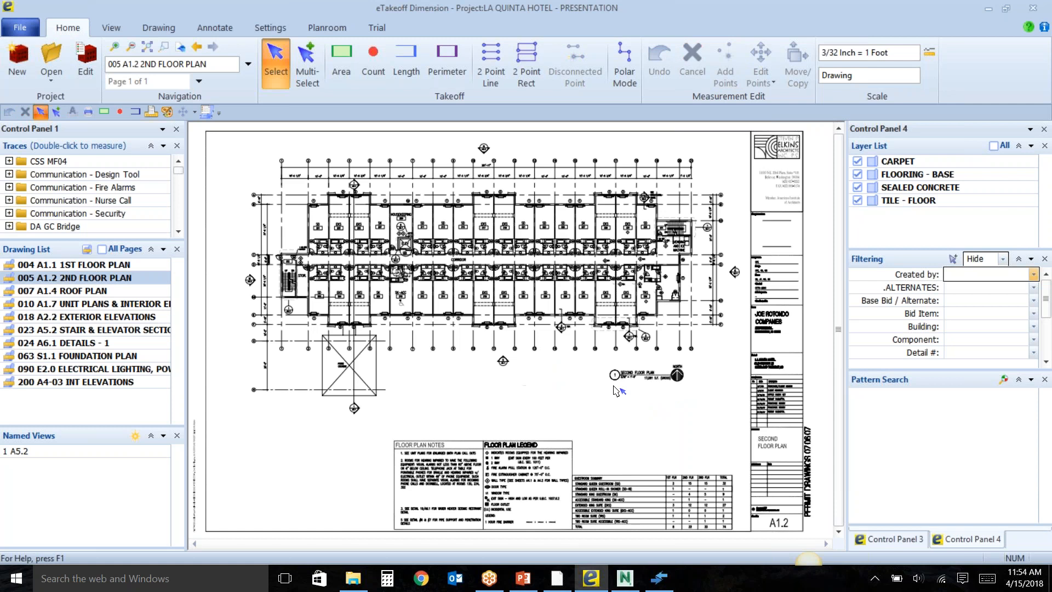
# Turn off measurement filtering by setting the filter mode to the dashed blank option.
pyautogui.click(1002, 259)
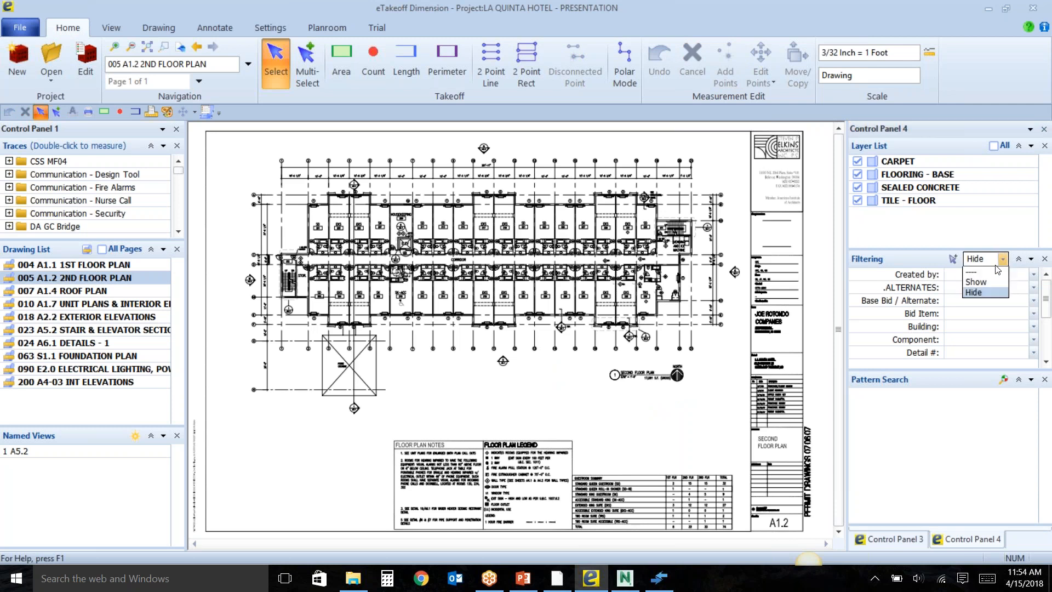
pyautogui.click(985, 272)
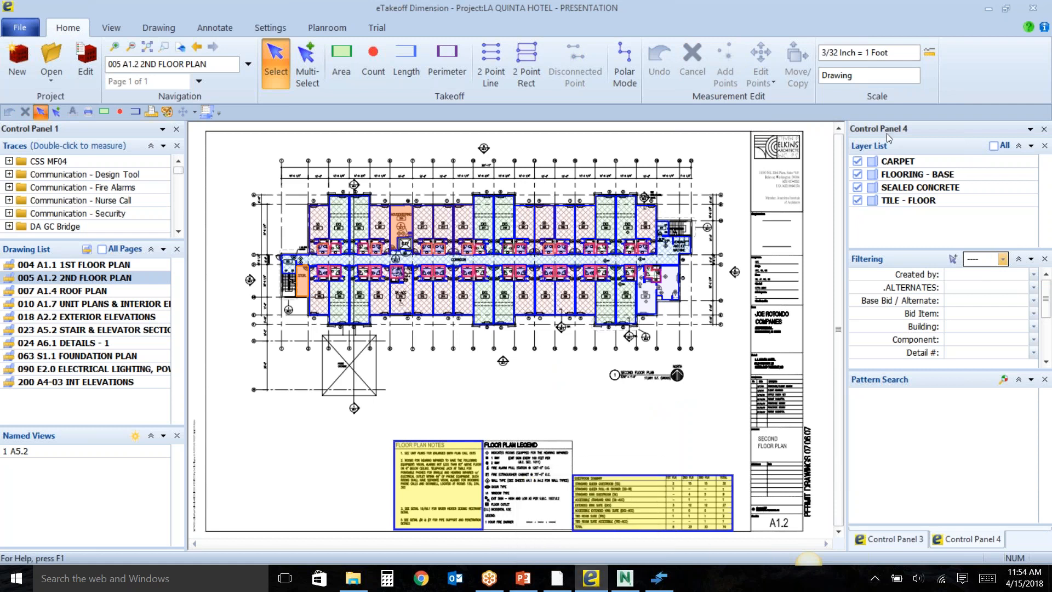
# Hide the FLOORING - BASE, SEALED CONCRETE and TILE - FLOOR layers on the second floor plan and show them again.
pyautogui.click(857, 174)
pyautogui.click(857, 187)
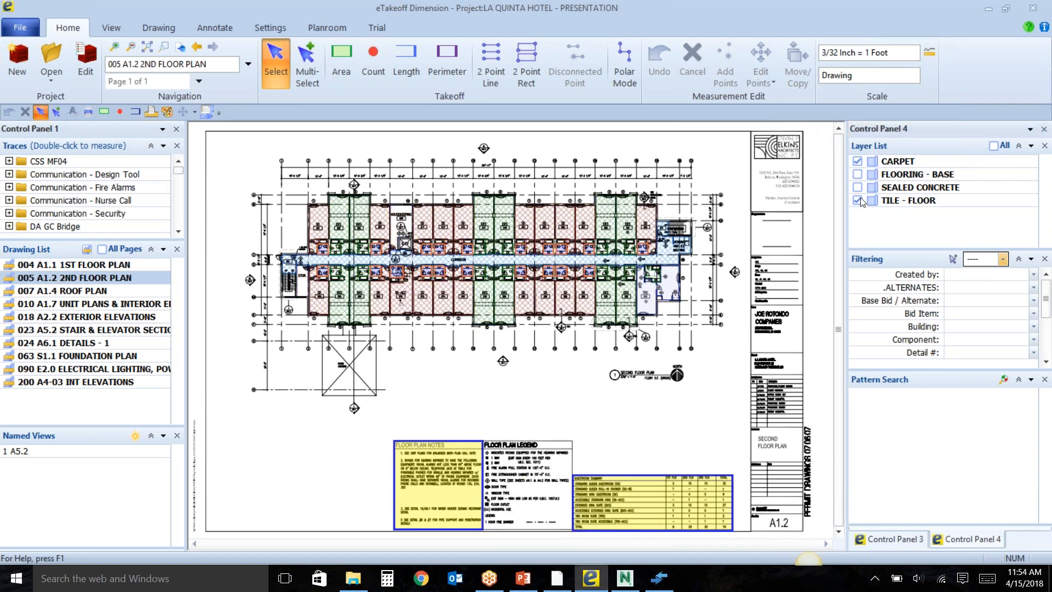
pyautogui.click(859, 201)
pyautogui.click(858, 200)
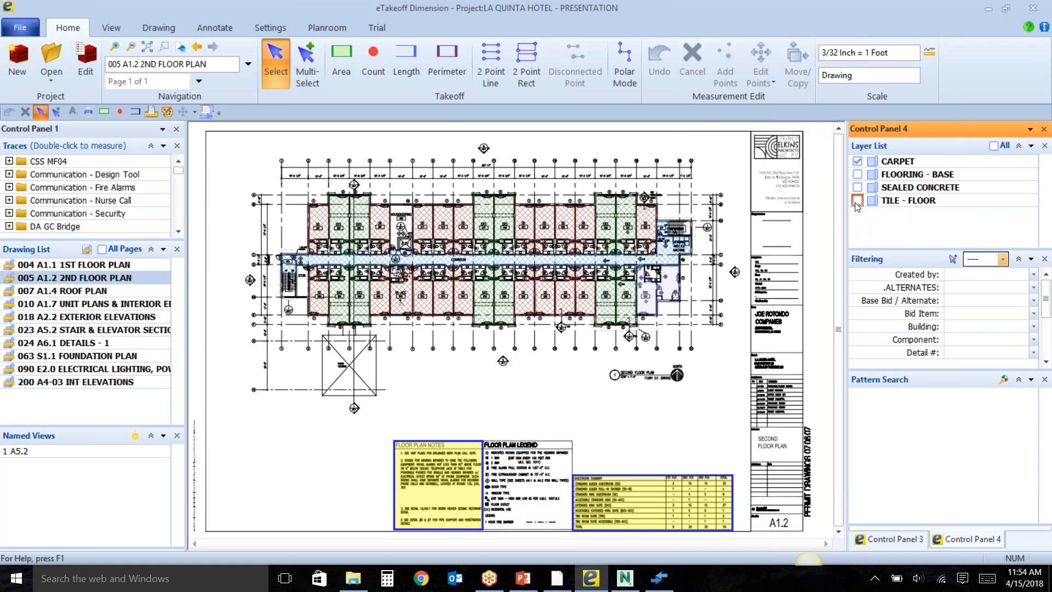
pyautogui.click(857, 188)
pyautogui.click(858, 175)
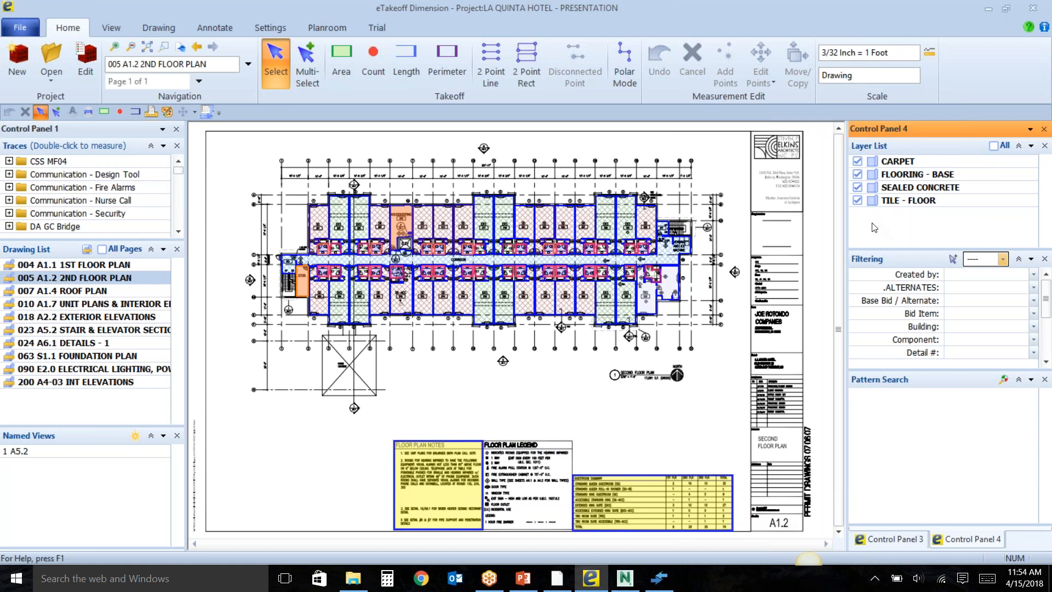
# Open the 063 S1.1 FOUNDATION PLAN drawing and start the eTakeoff Bridge, placing its window beside the blue slab measurements.
pyautogui.click(113, 33)
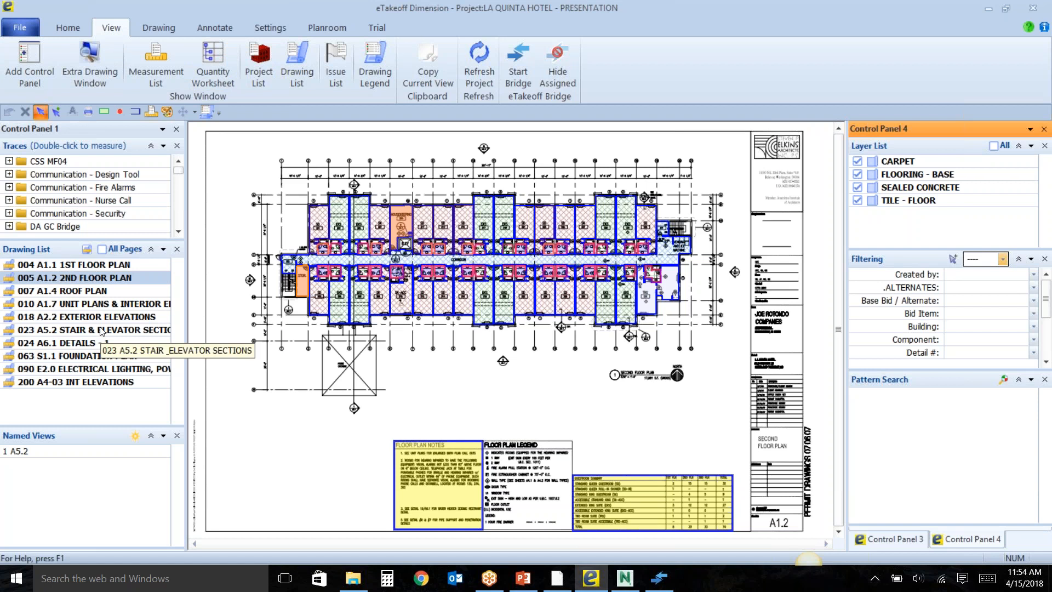
pyautogui.doubleClick(97, 355)
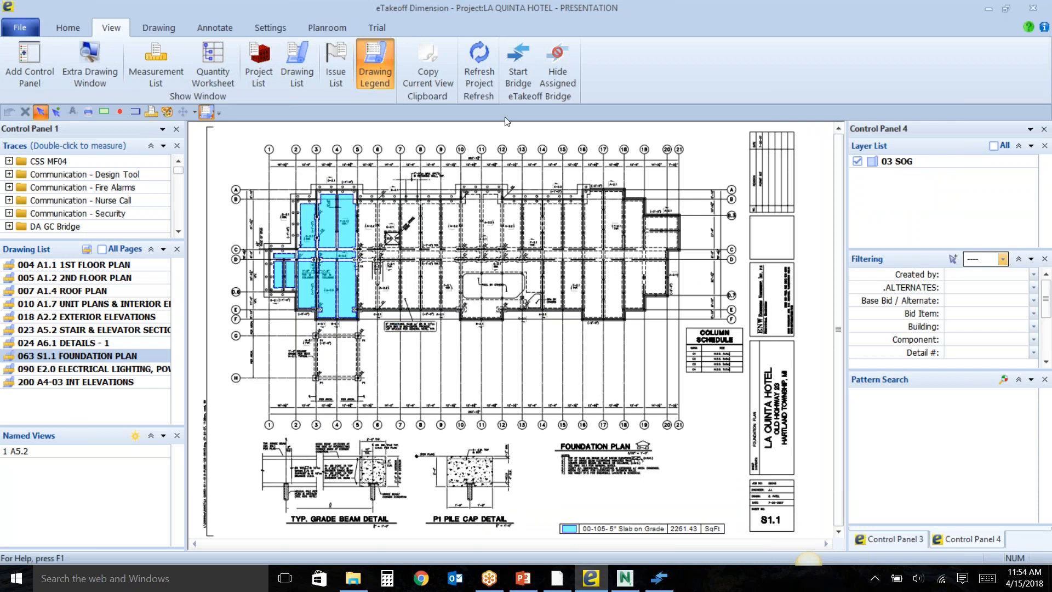
pyautogui.click(525, 83)
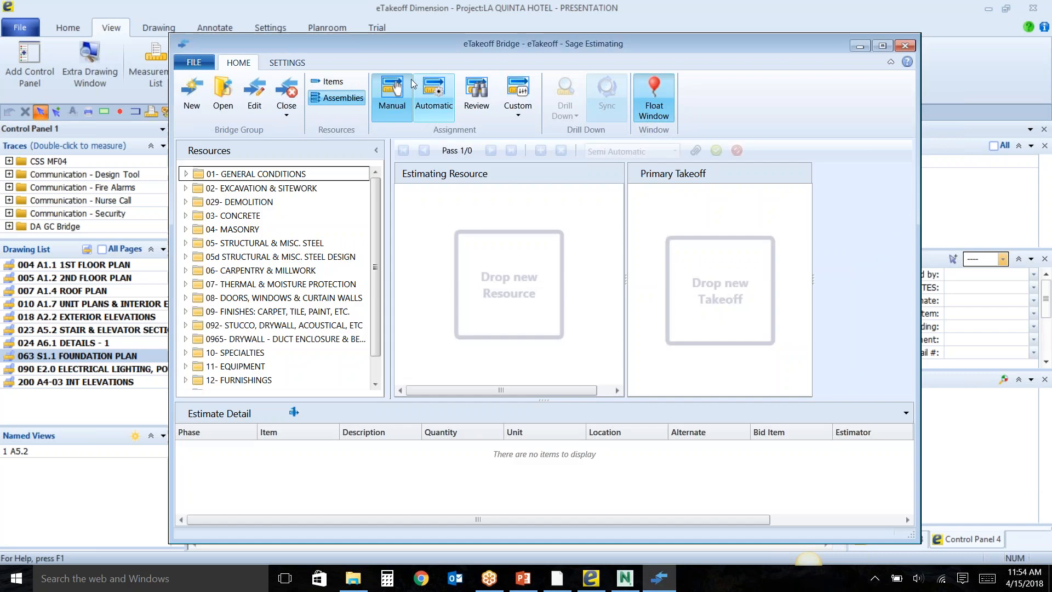
pyautogui.moveTo(379, 43)
pyautogui.mouseDown()
pyautogui.moveTo(590, 61)
pyautogui.moveTo(576, 67)
pyautogui.mouseUp()
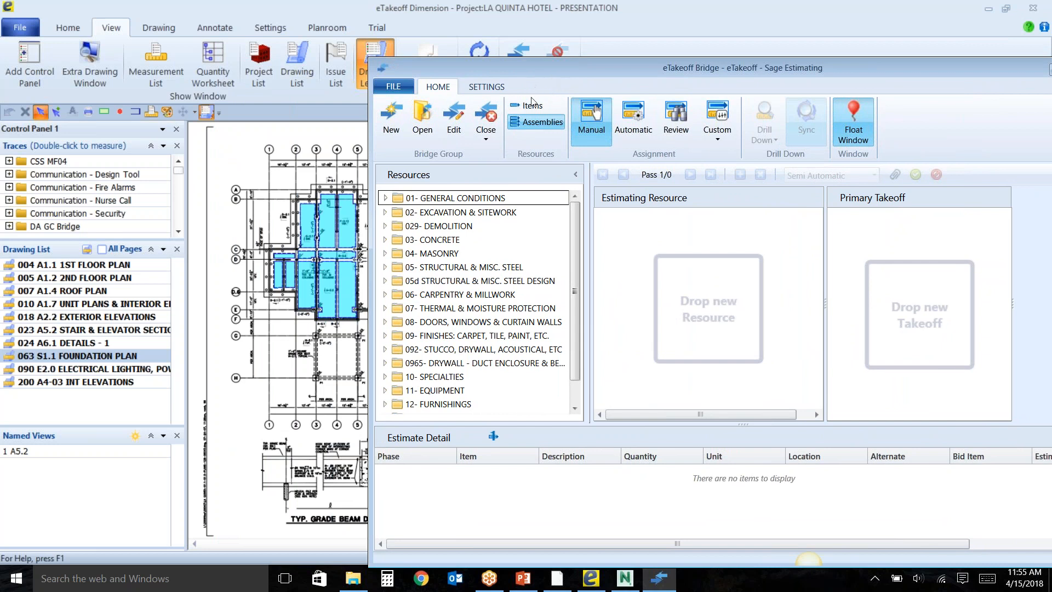
# Assign the 5" Slab on Grade - Section 2 measurement to the 0355d S.O.G. - Interior Slab-Complex w/dtize assembly under 03- CONCRETE.
pyautogui.click(385, 241)
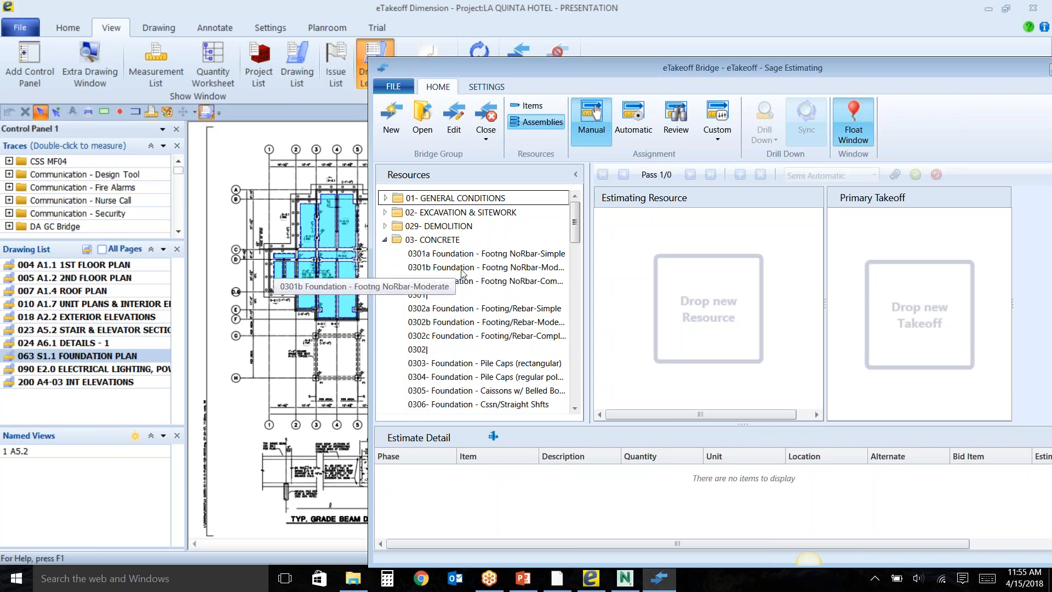
pyautogui.scroll(-7, 514, 268)
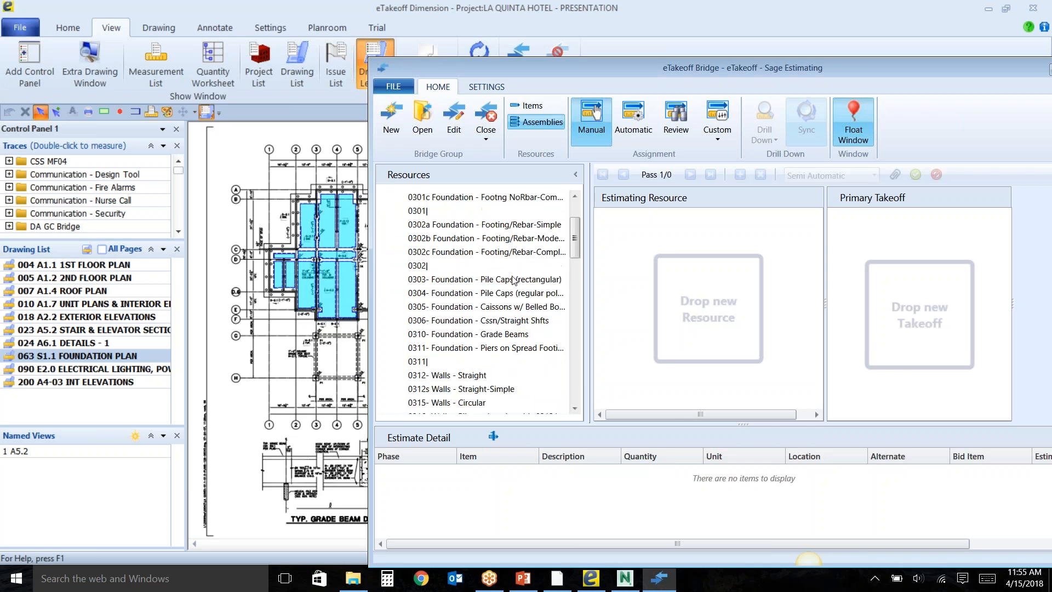
pyautogui.scroll(-4, 514, 282)
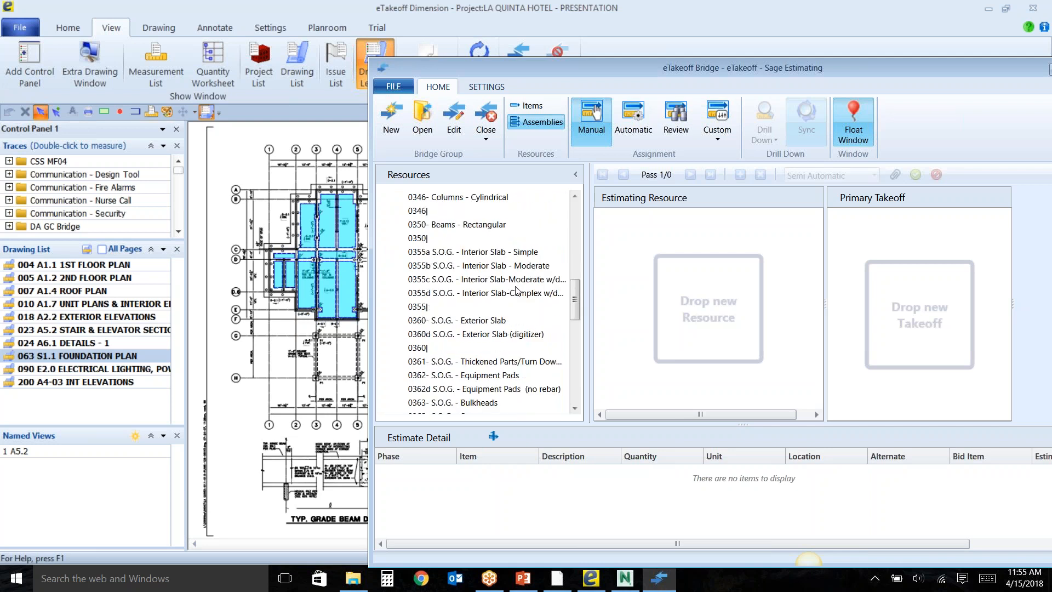
pyautogui.click(352, 240)
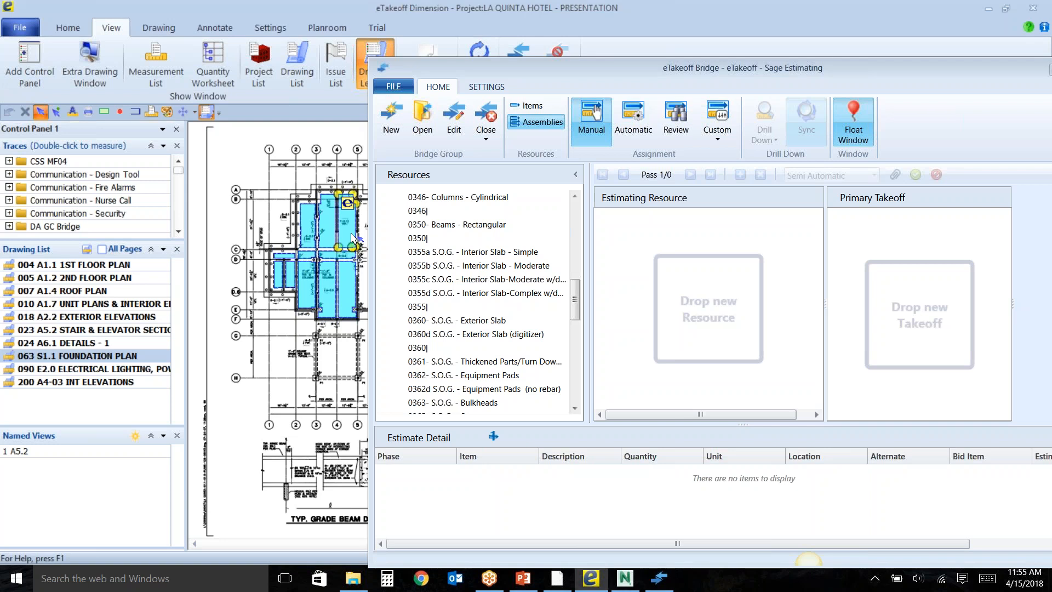
pyautogui.moveTo(347, 230); pyautogui.dragTo(468, 294)
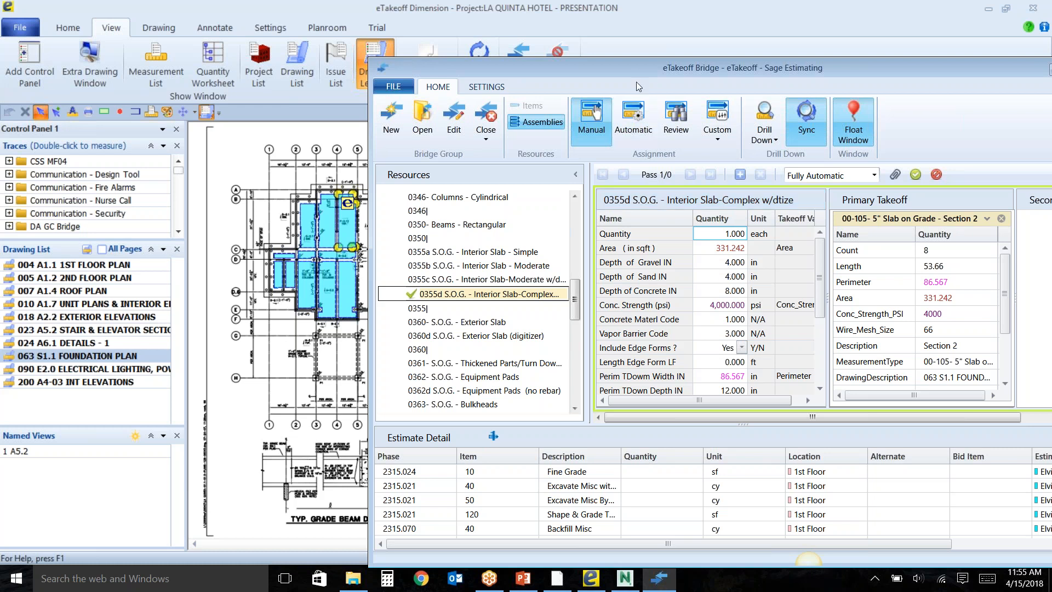
# Turn on Hide Assigned for the drawing's measurements and move the Bridge window back up beside the foundation plan.
pyautogui.moveTo(639, 71); pyautogui.dragTo(641, 120)
pyautogui.click(554, 55)
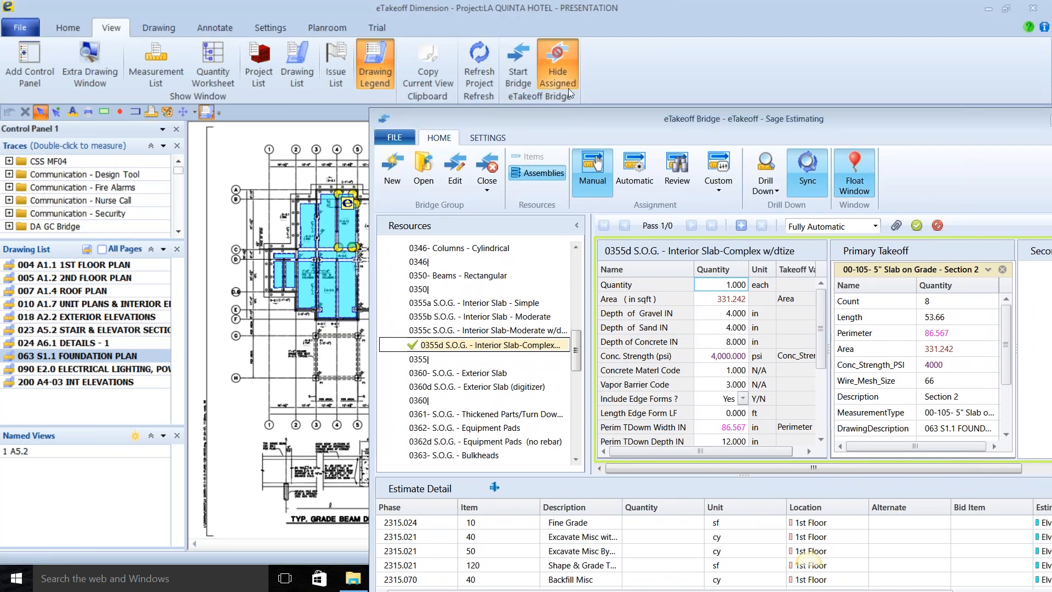
pyautogui.moveTo(571, 120); pyautogui.dragTo(571, 104)
pyautogui.moveTo(584, 66); pyautogui.dragTo(584, 65)
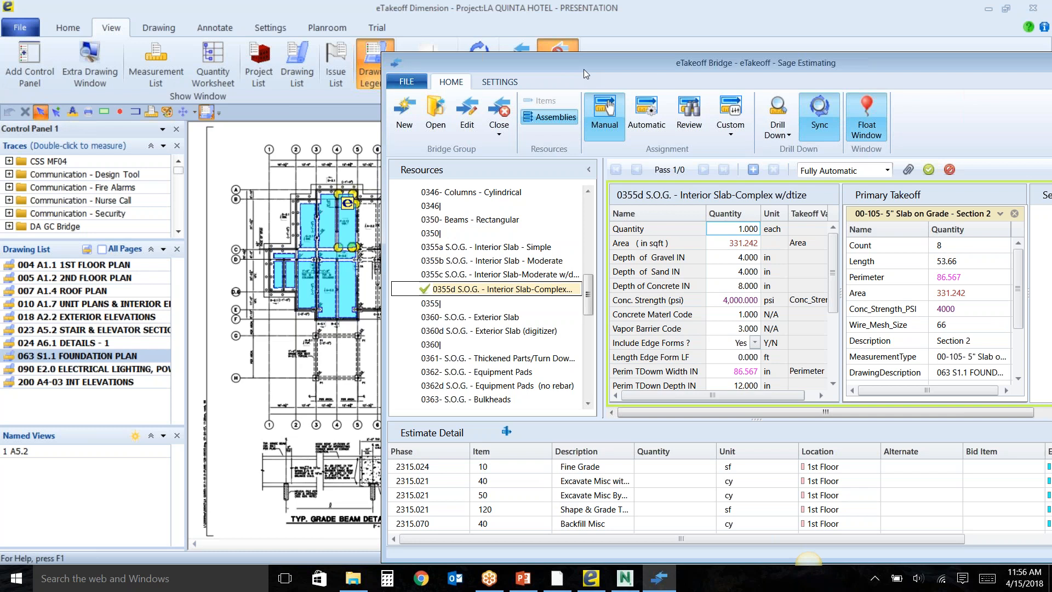
# Deselect the slab measurement, add the 0355d assembly pass and save its takeoff to the estimate.
pyautogui.click(345, 181)
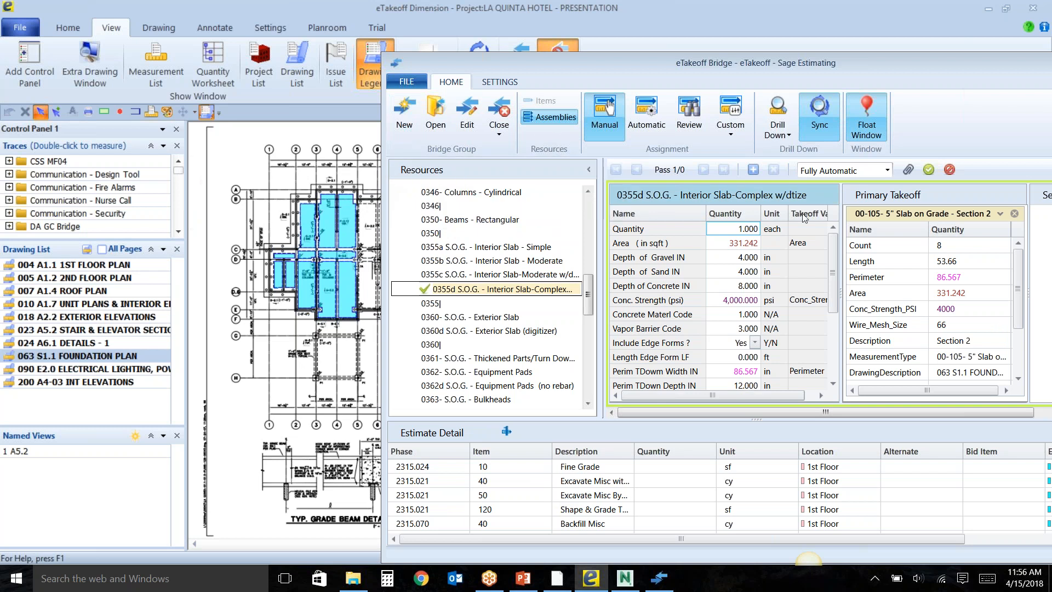
pyautogui.click(756, 171)
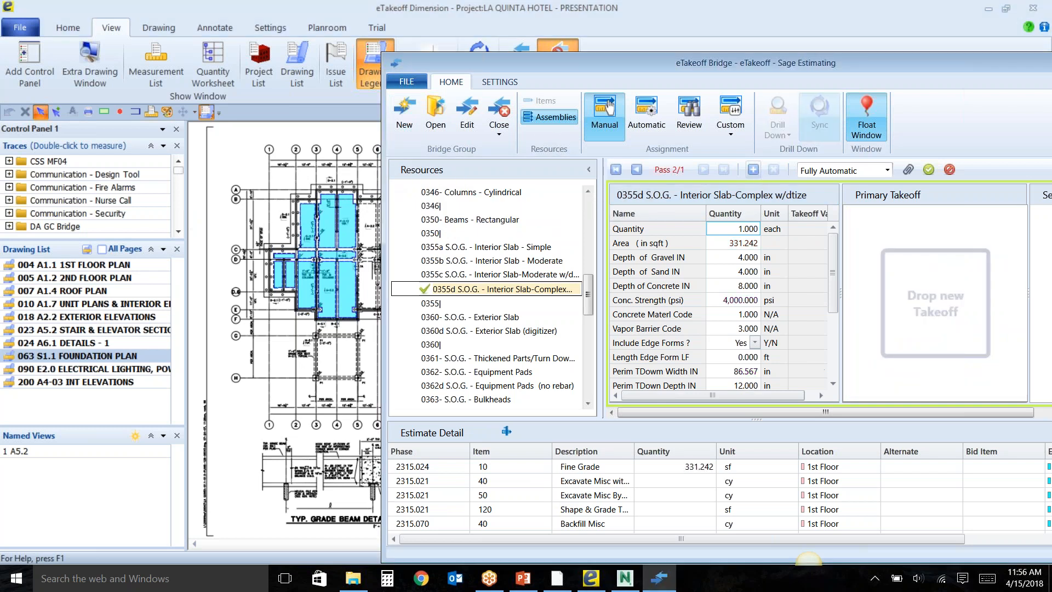
pyautogui.click(928, 170)
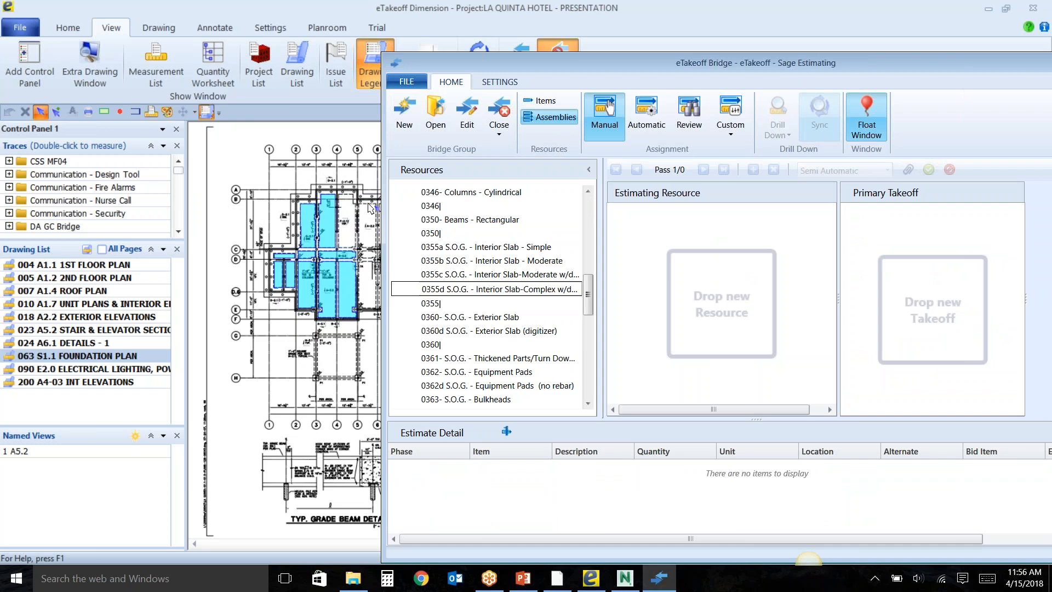
# Switch the Bridge to automatic assignment, leave out assignments flagged with a warning and add all remaining Slab on Grade measurements.
pyautogui.click(651, 132)
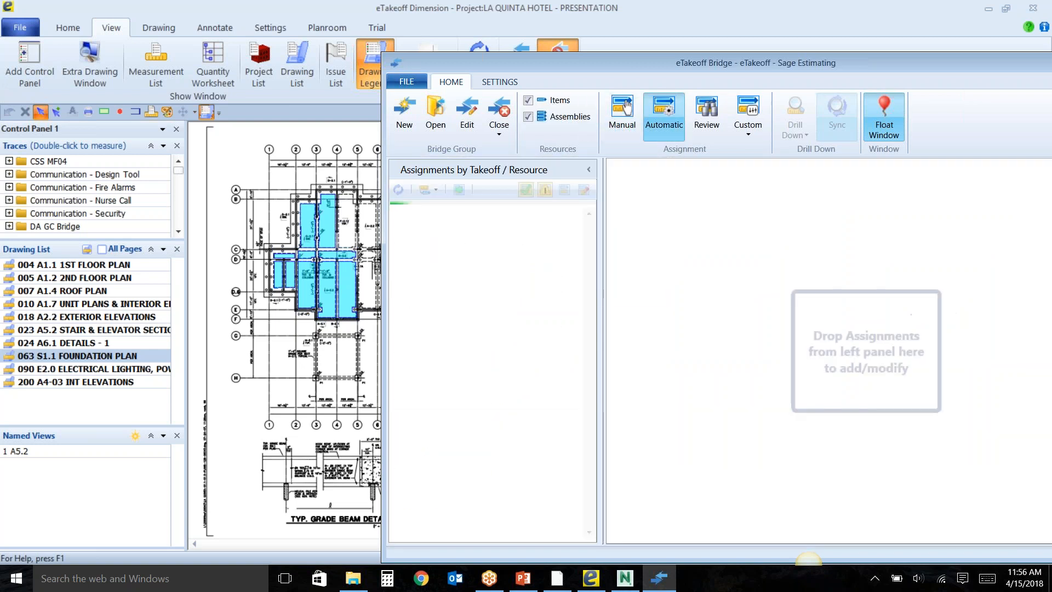
pyautogui.click(547, 190)
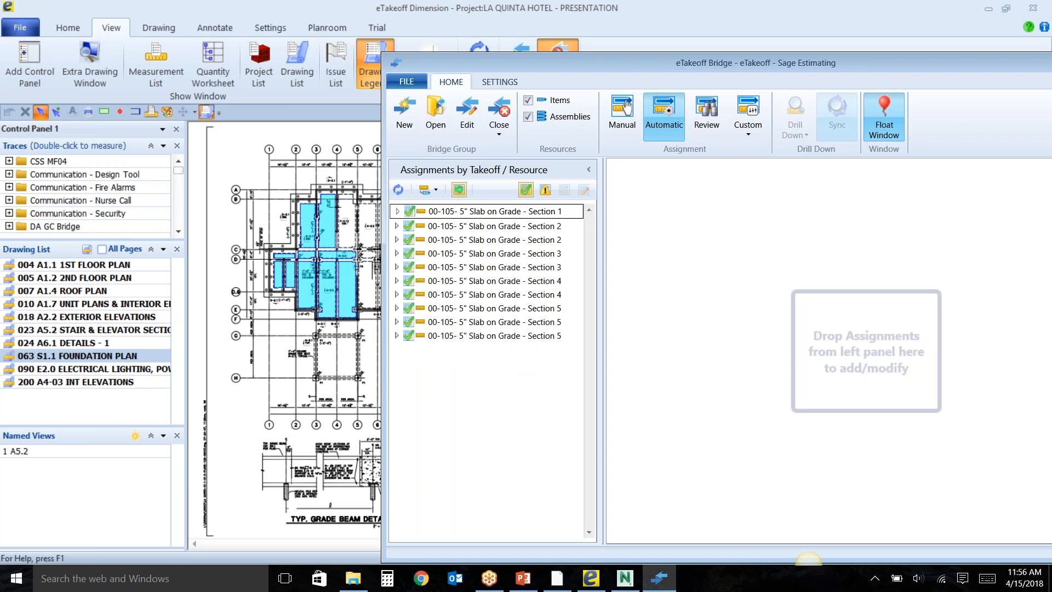
pyautogui.click(459, 189)
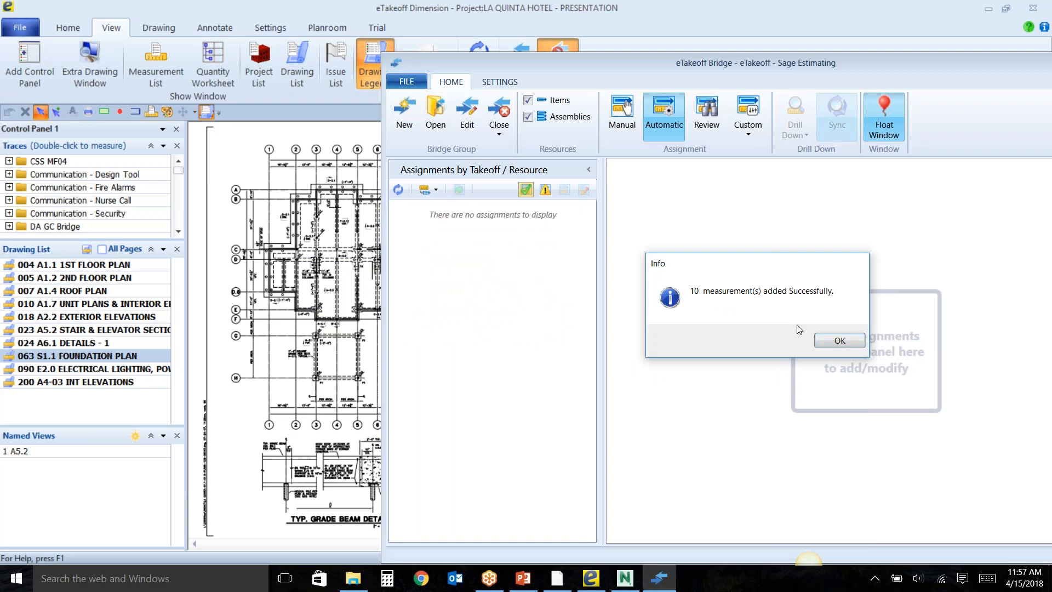
pyautogui.click(831, 343)
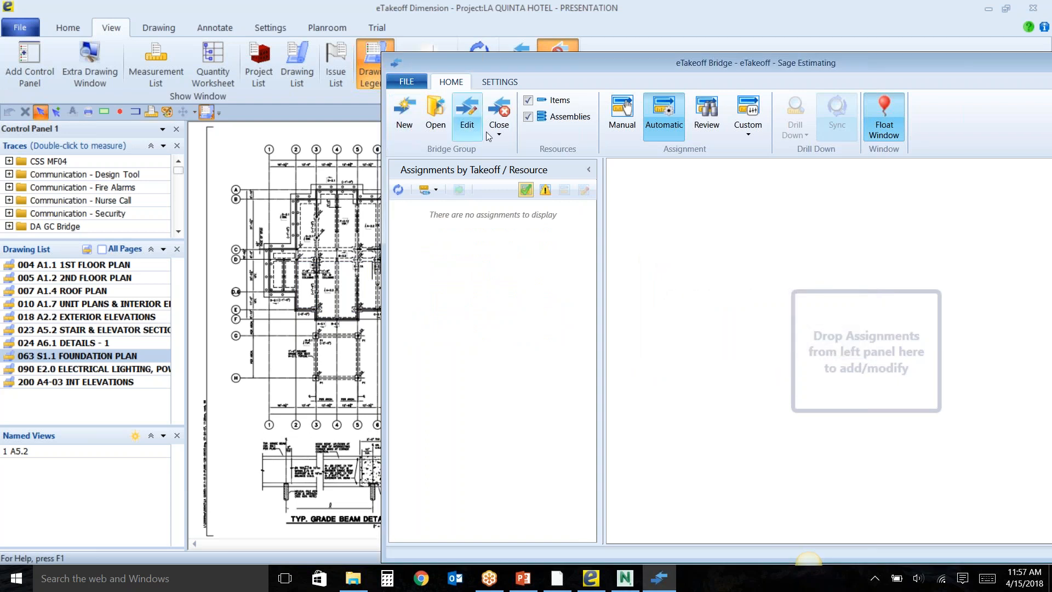
# Close the current bridge and minimize the Bridge window to reach the Estimating Demo spreadsheet in Sage Estimating.
pyautogui.click(499, 118)
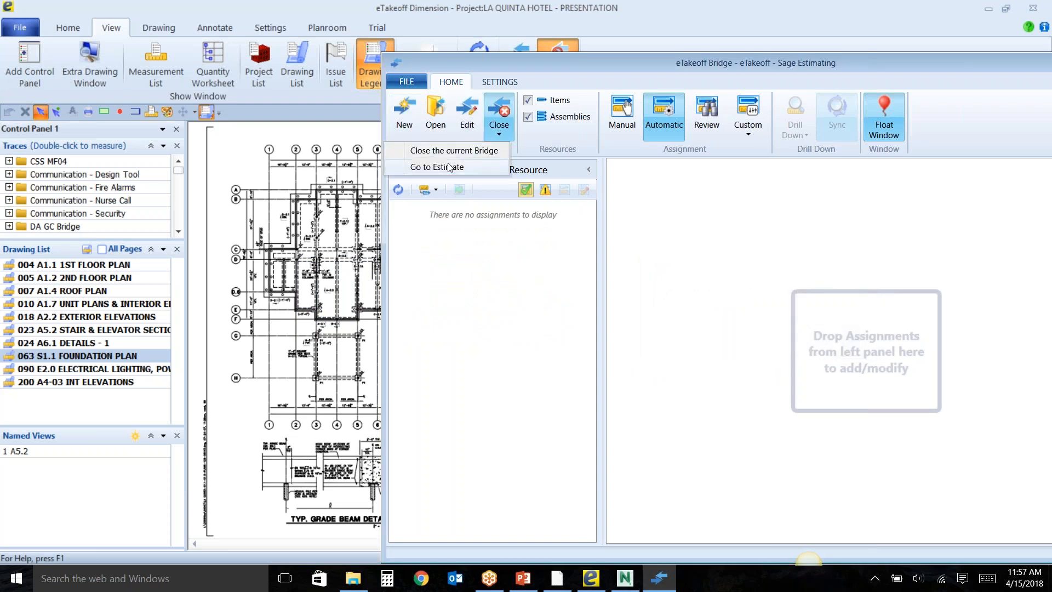
pyautogui.click(474, 150)
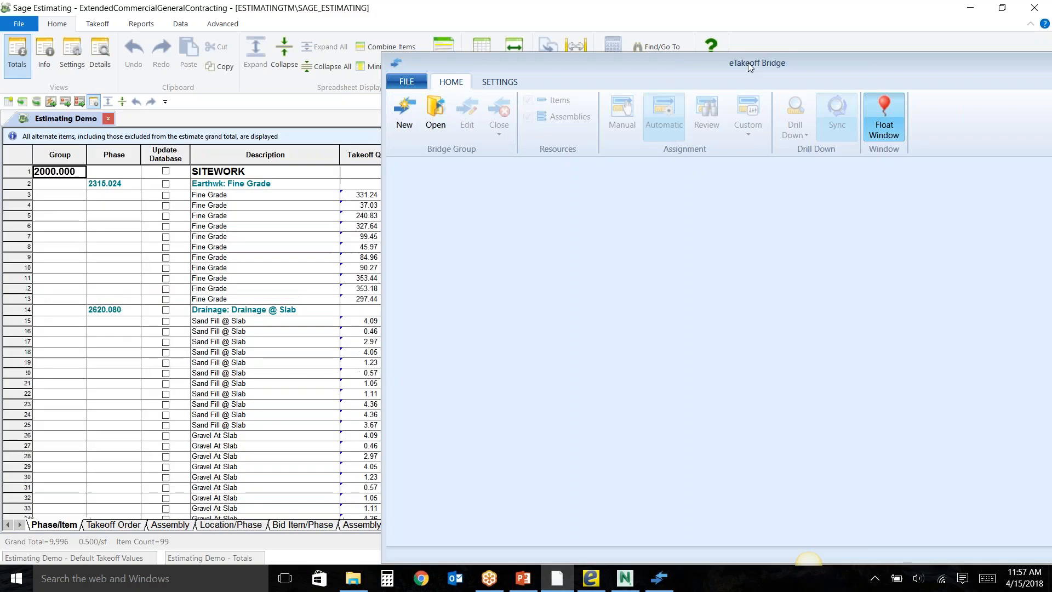
pyautogui.doubleClick(749, 64)
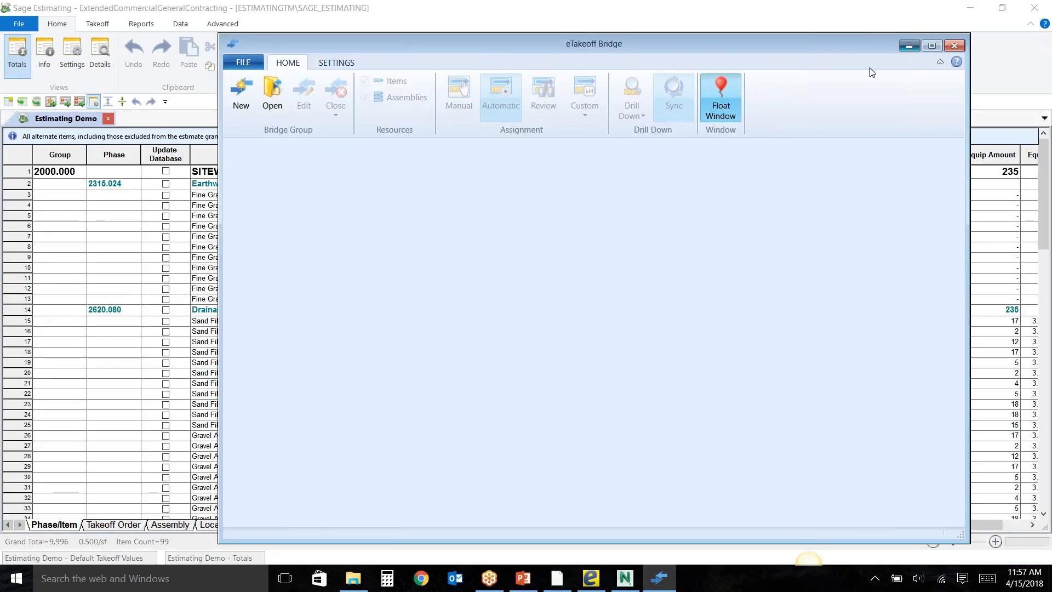
pyautogui.click(909, 47)
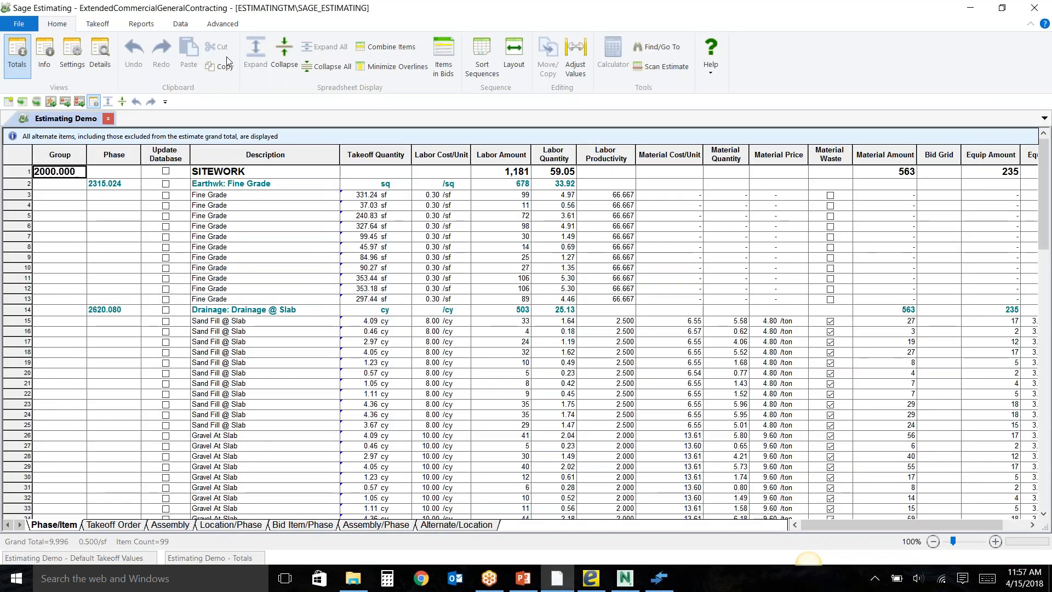
# Collapse the Phase/Item spreadsheet, and in the collapsed Assembly sequence expand the first 0355d assembly to view its items.
pyautogui.click(282, 60)
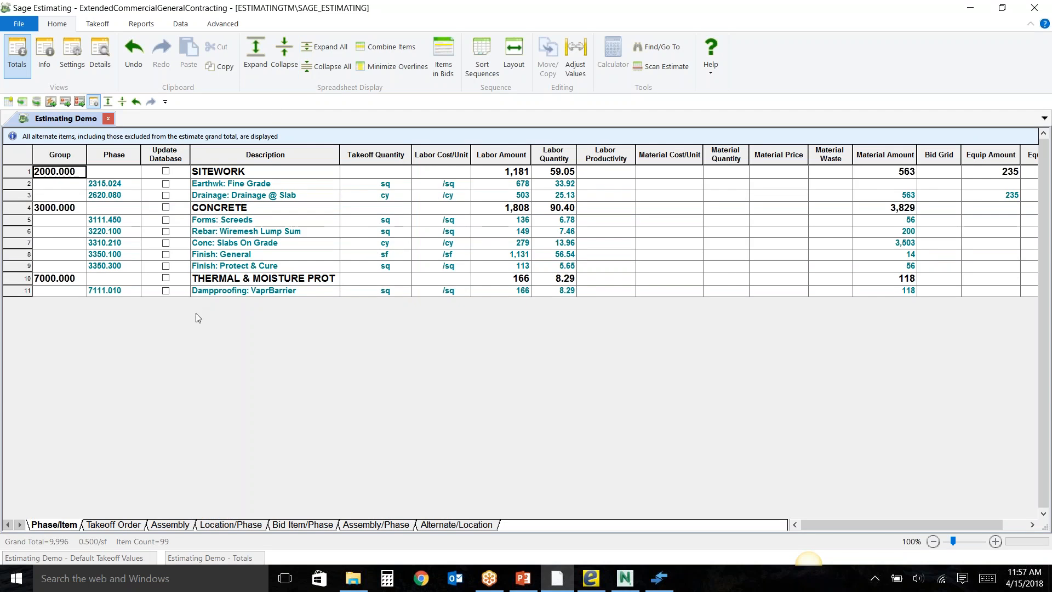
pyautogui.click(171, 526)
pyautogui.click(292, 70)
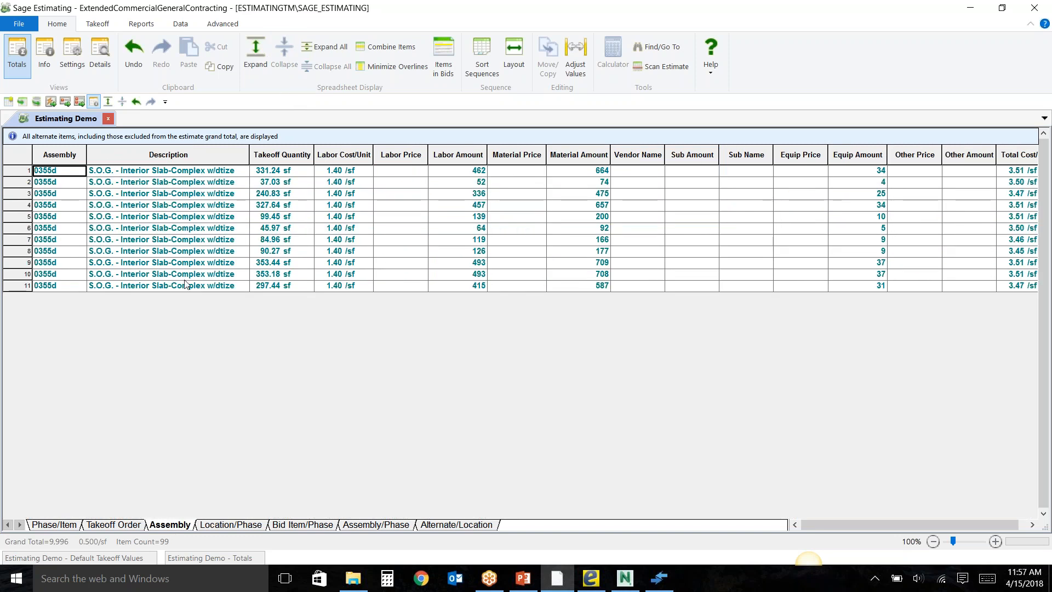
pyautogui.doubleClick(191, 173)
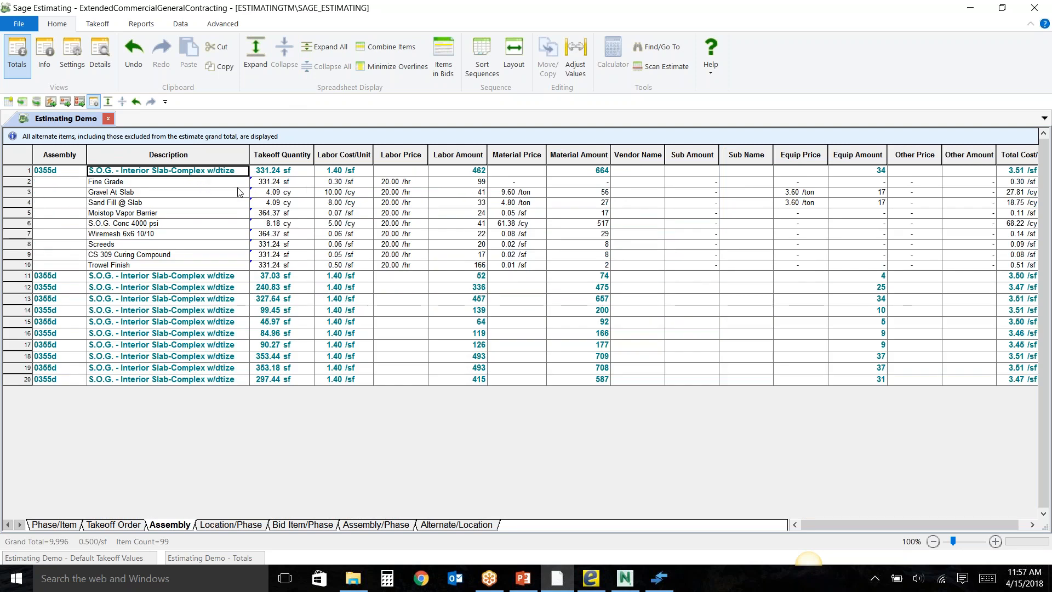
# Review the first 0355d assembly's takeoff and examine its pass audit, closing the audit when finished.
pyautogui.rightClick(210, 174)
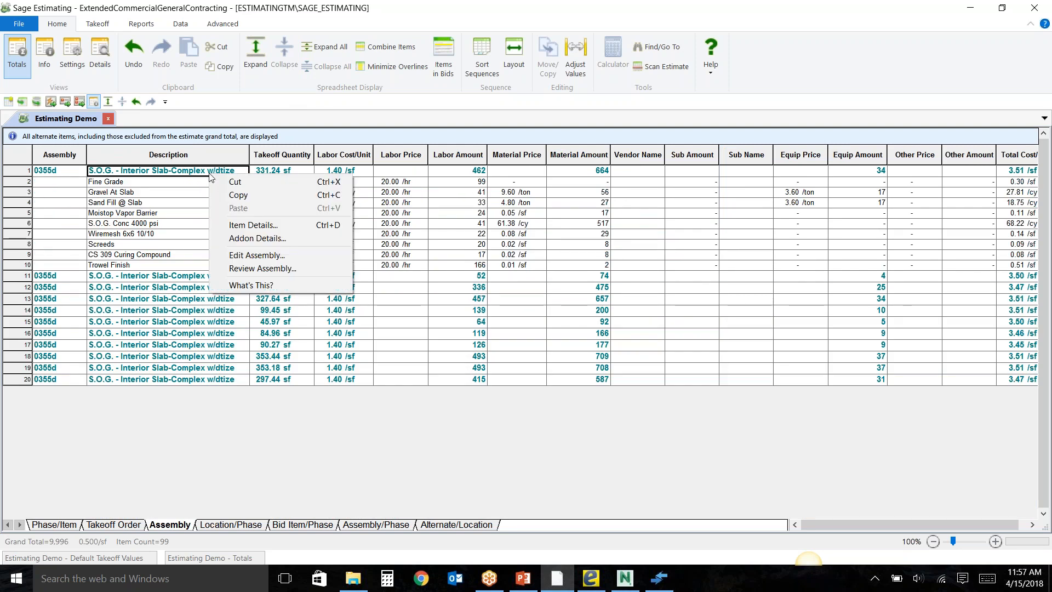
pyautogui.click(261, 271)
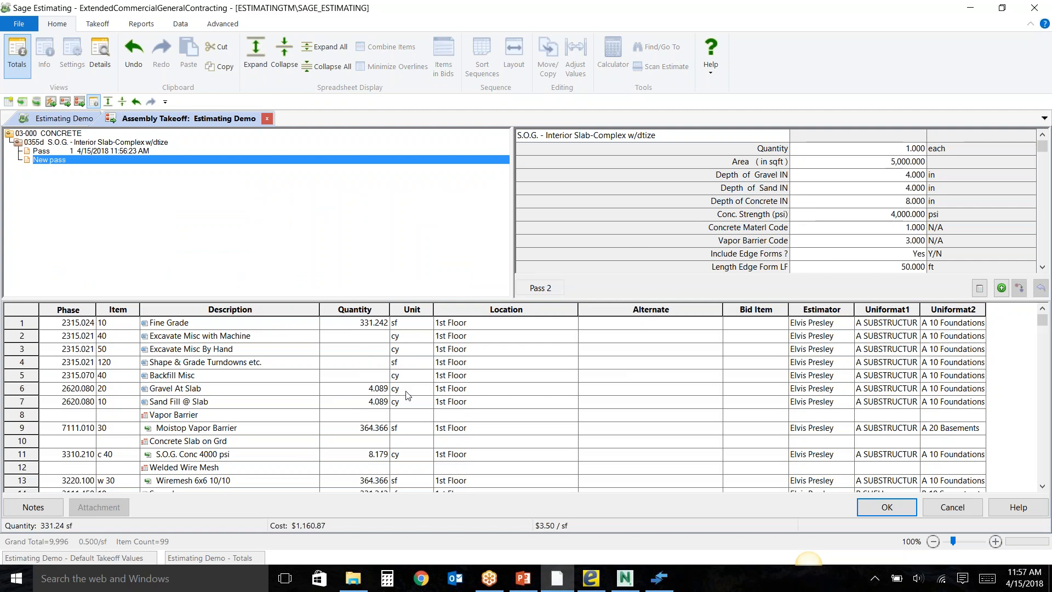
pyautogui.rightClick(101, 144)
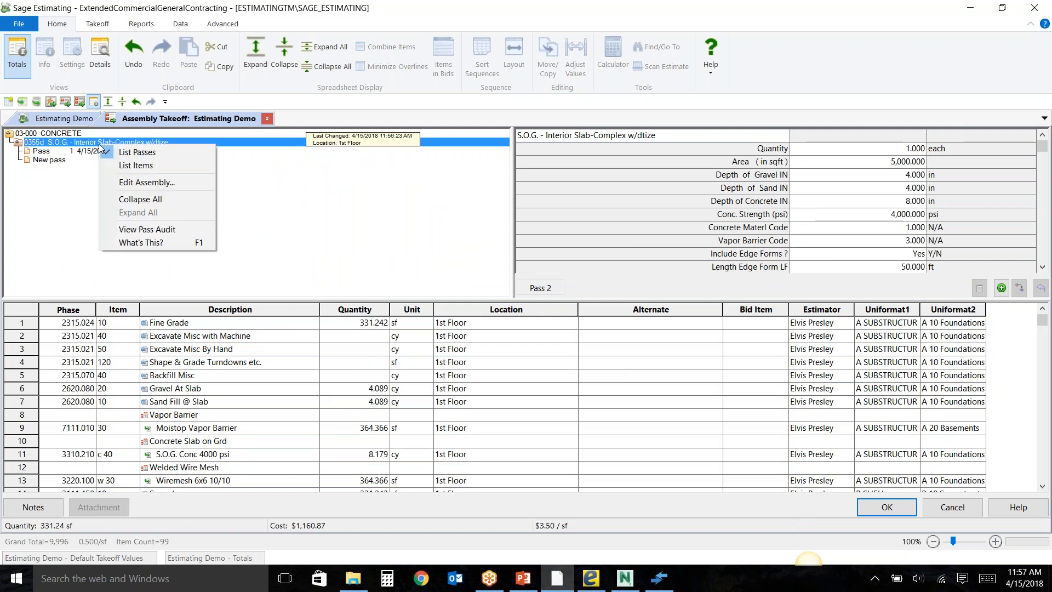
pyautogui.click(147, 229)
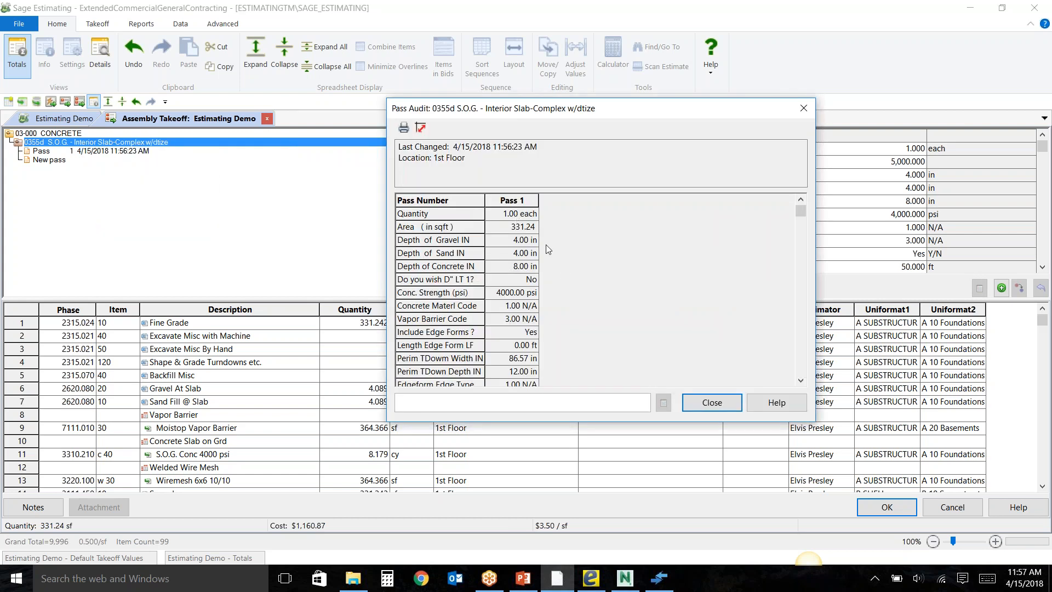
pyautogui.click(712, 404)
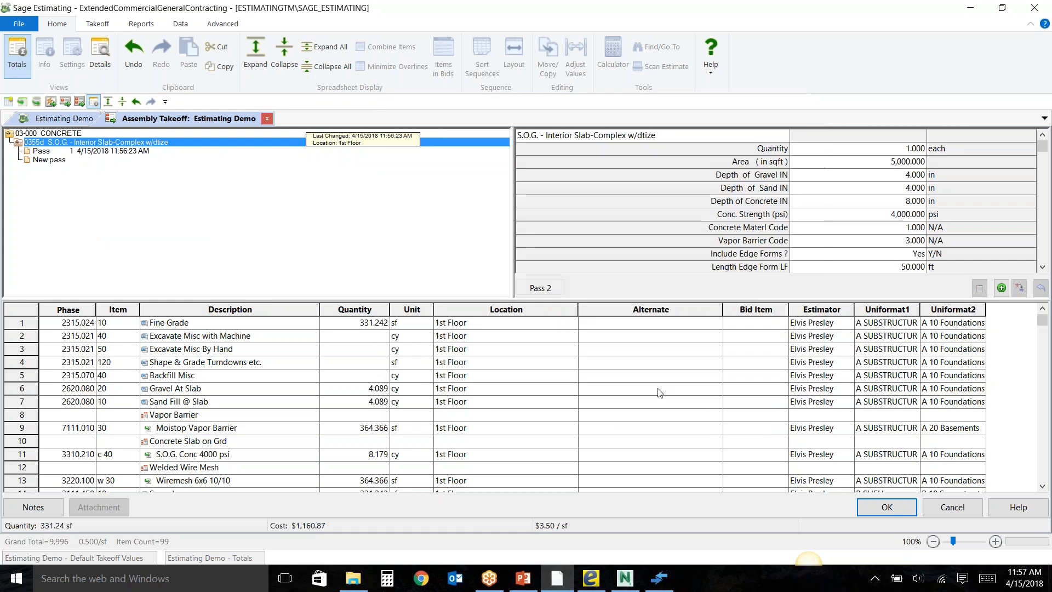
# Cancel the assembly takeoff and drill down from the first assembly's Fine Grade quantity to its source measurement in the eTakeoff Bridge.
pyautogui.click(942, 515)
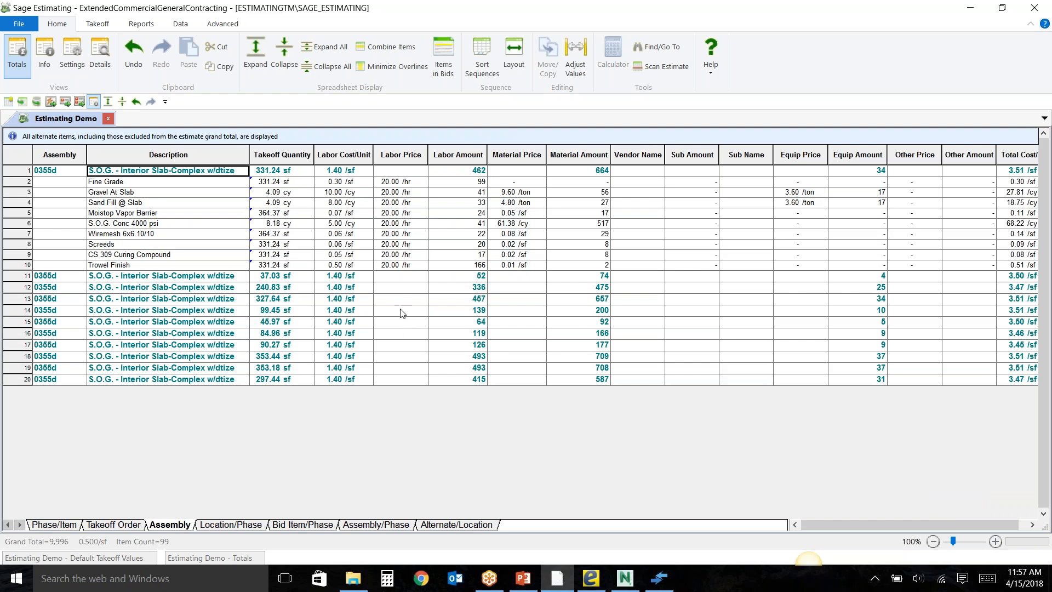
pyautogui.rightClick(261, 184)
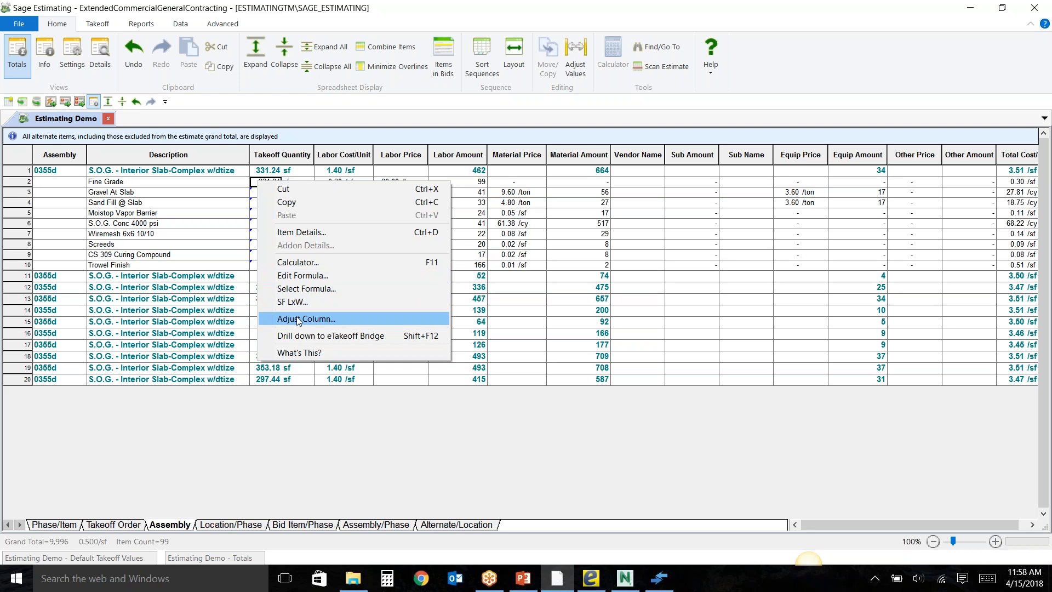
pyautogui.click(298, 335)
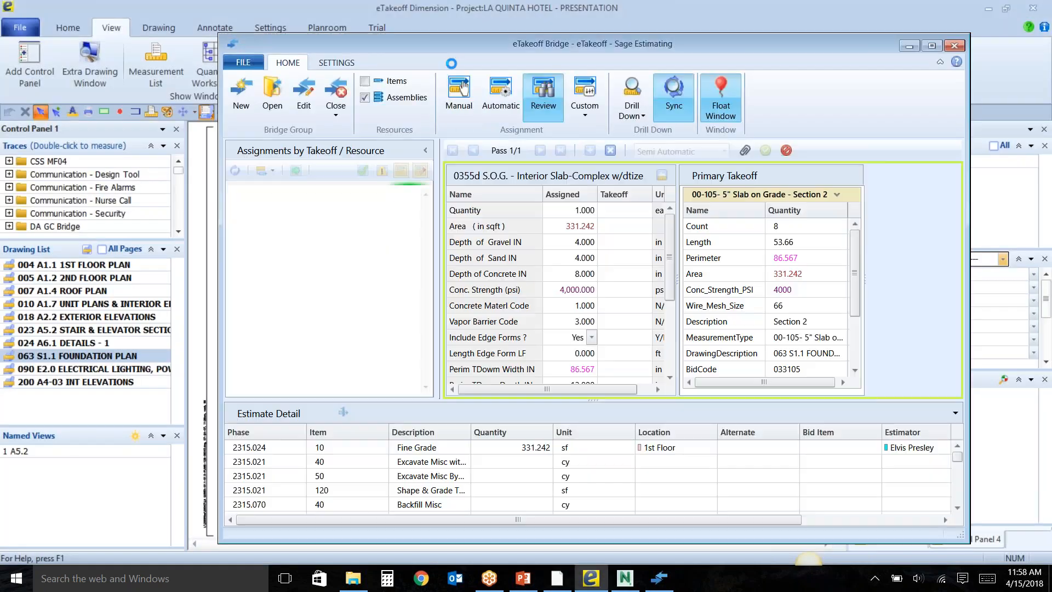
pyautogui.moveTo(444, 45); pyautogui.dragTo(638, 56)
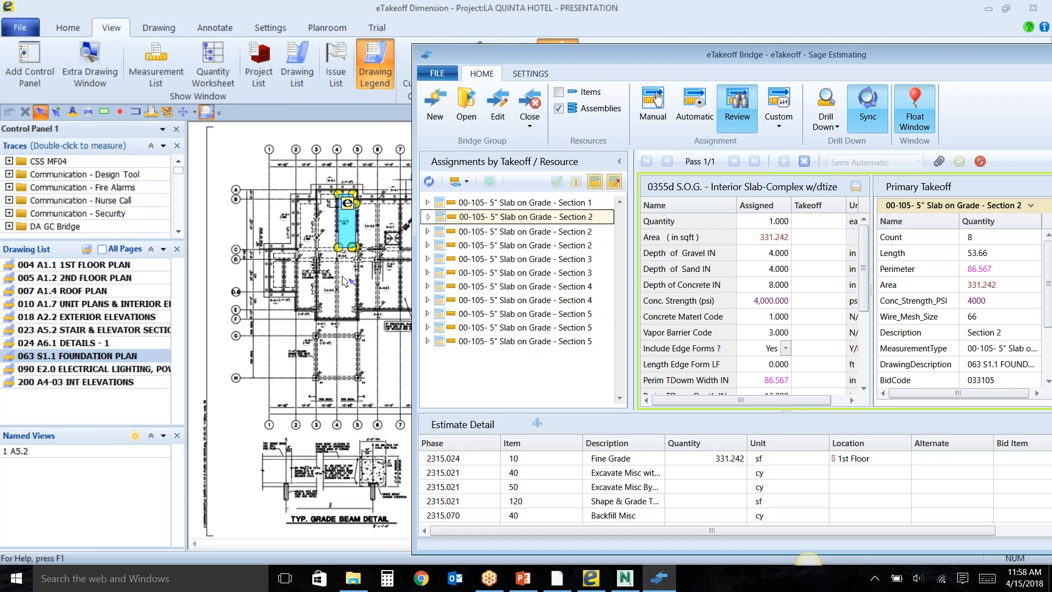
# Close the current bridge and minimize the Bridge and eTakeoff Dimension windows to return to the Estimating Demo spreadsheet in Sage Estimating.
pyautogui.click(527, 120)
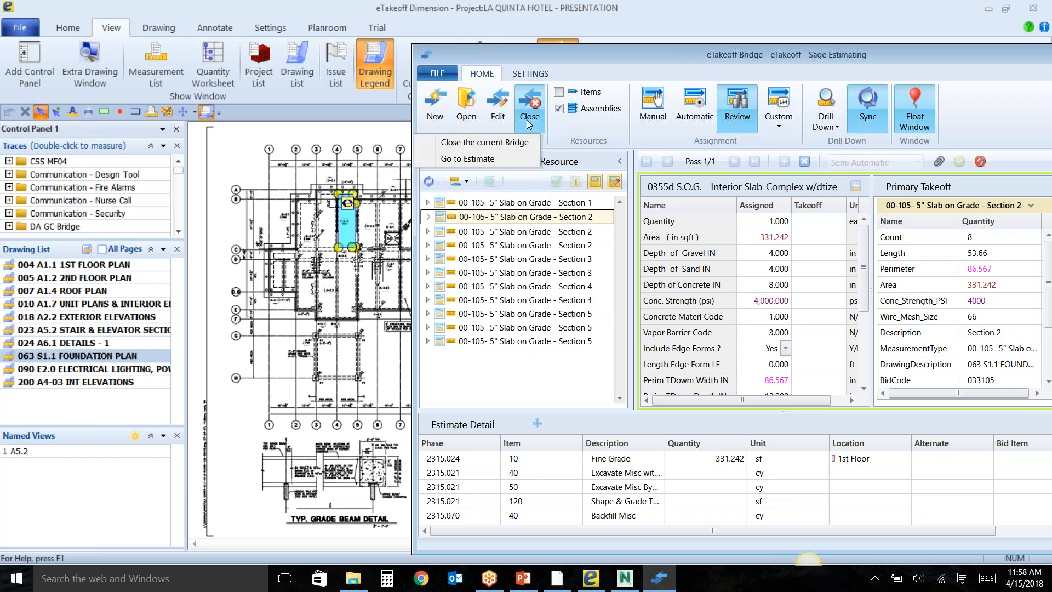
pyautogui.click(472, 143)
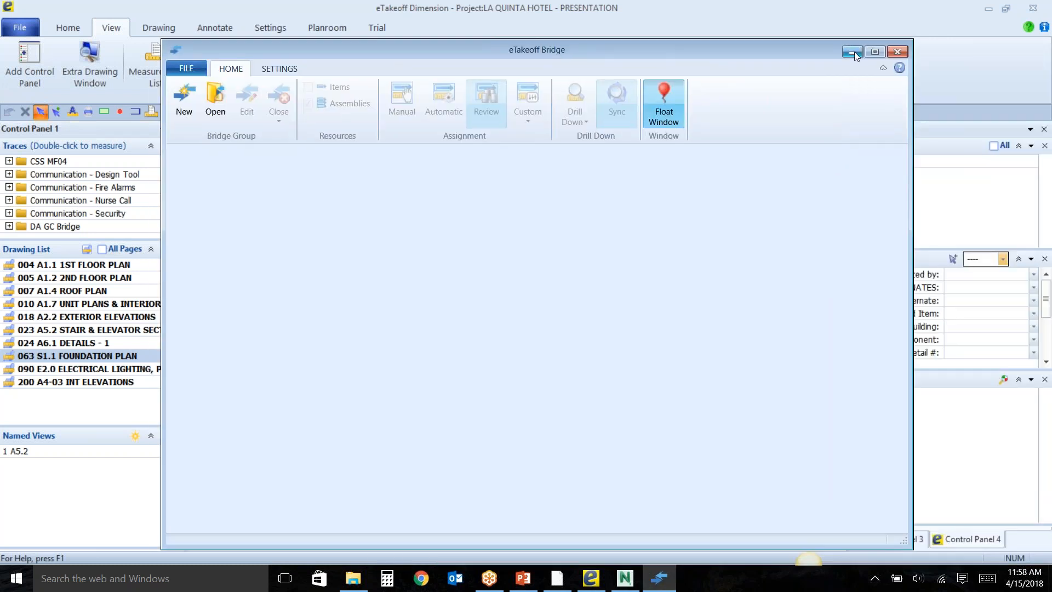
pyautogui.click(852, 51)
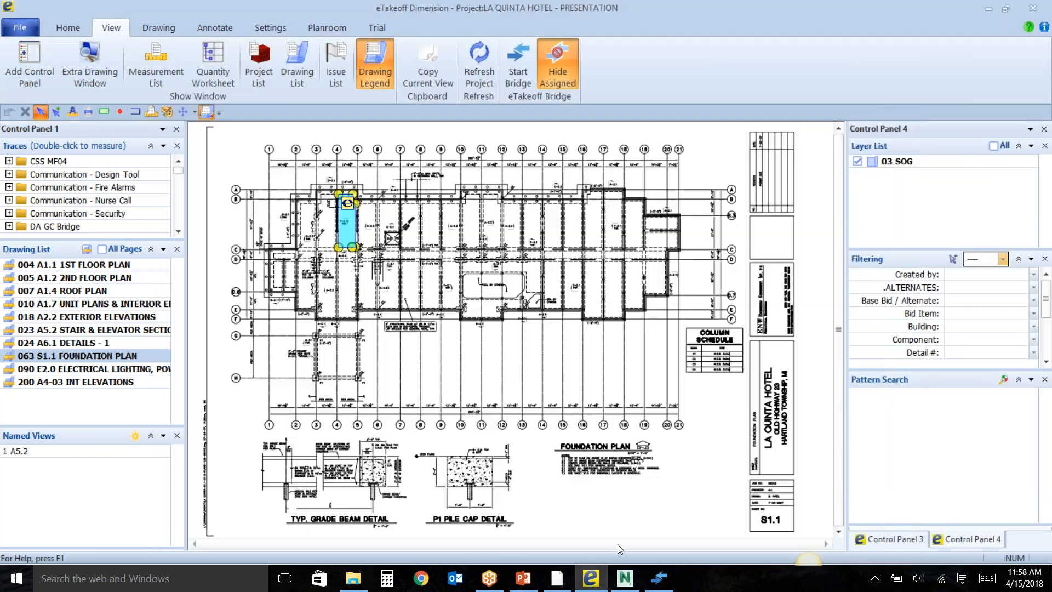
pyautogui.click(989, 10)
pyautogui.click(581, 341)
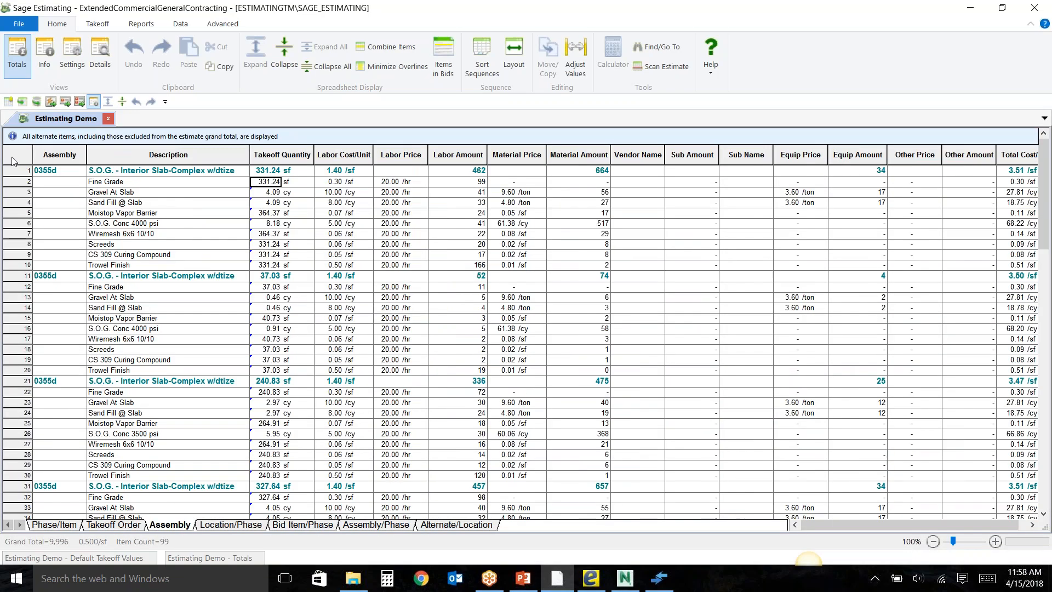
# Delete all items from the Estimating Demo spreadsheet and close the estimate.
pyautogui.click(14, 161)
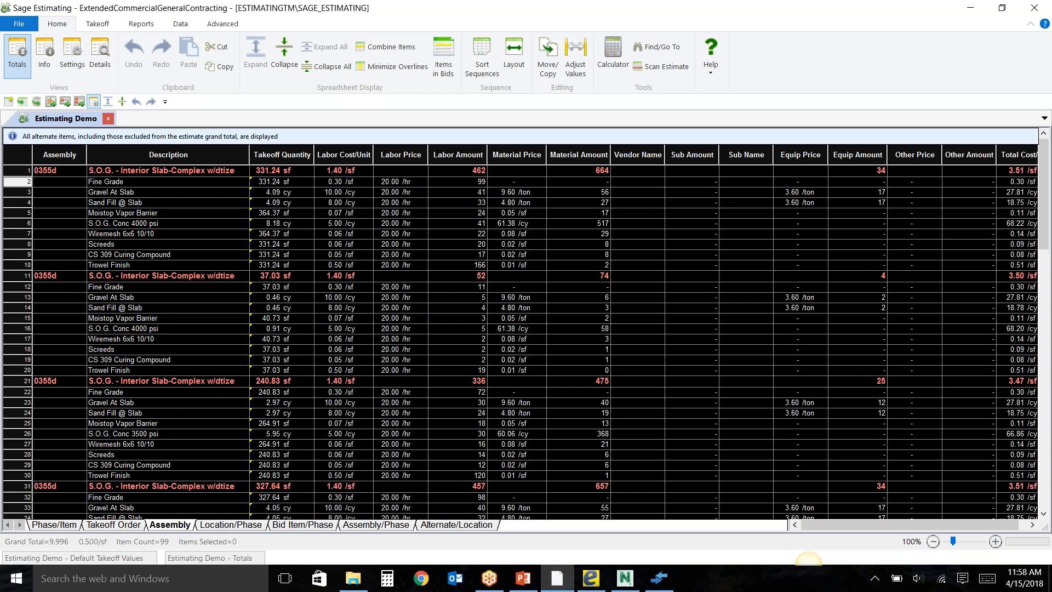
pyautogui.rightClick(17, 188)
pyautogui.click(44, 237)
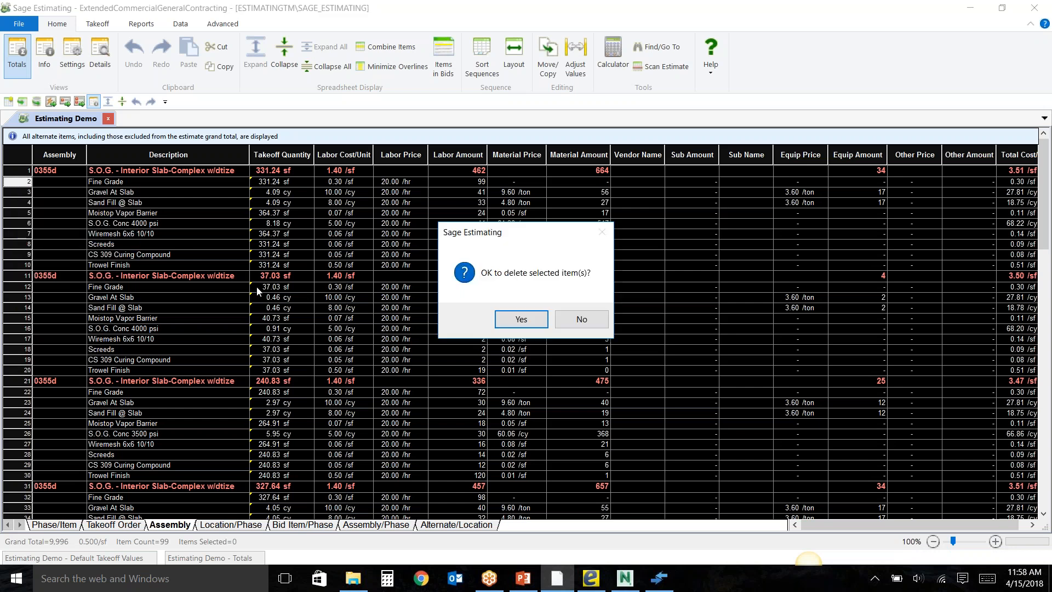
pyautogui.click(520, 319)
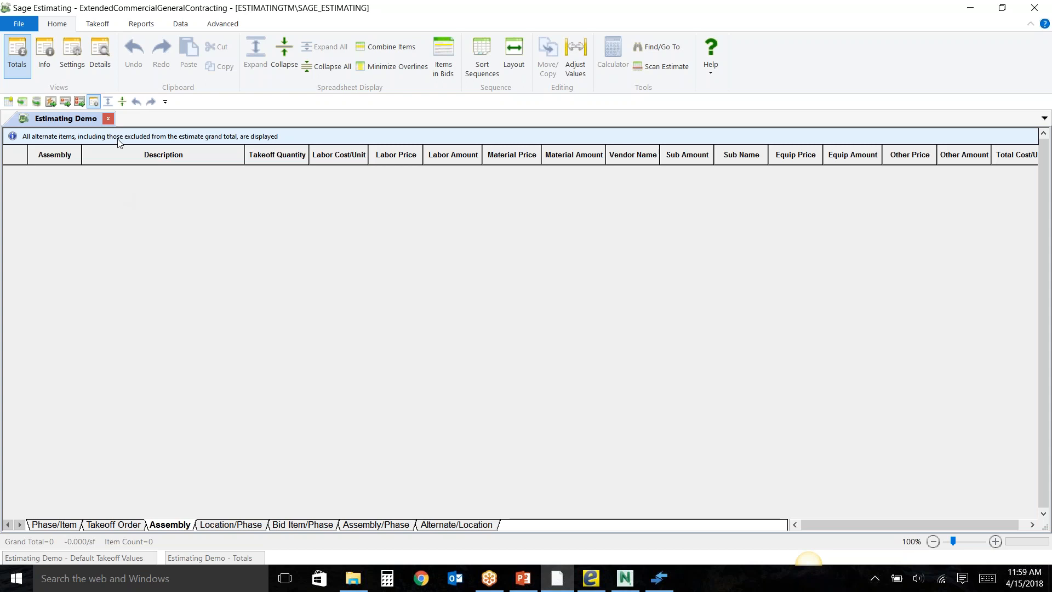
pyautogui.click(108, 118)
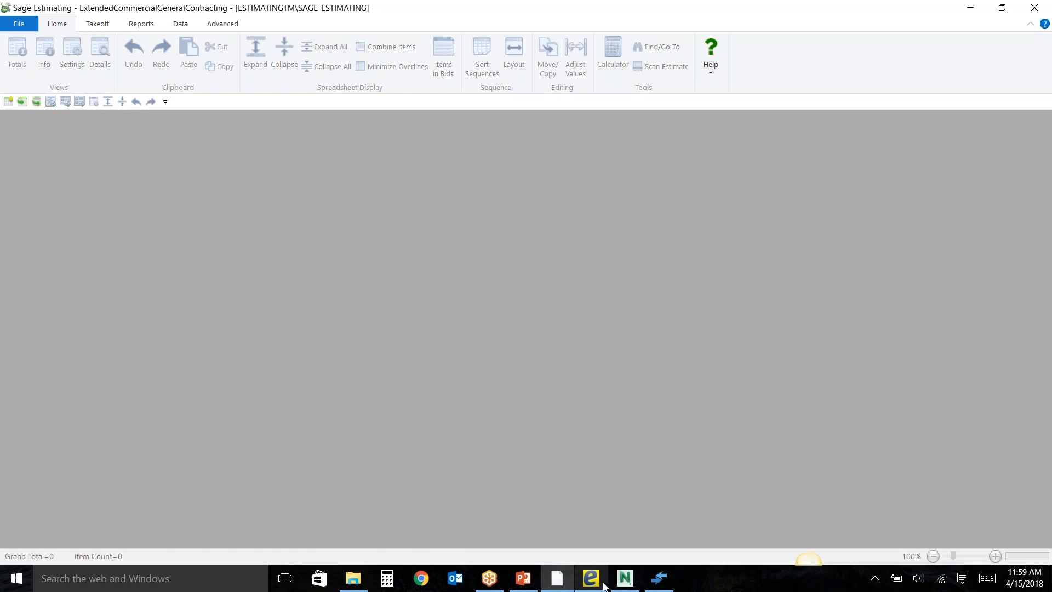
# Switch to Navisworks and examine the element properties of the selected Basic Wall, closing the properties when finished.
pyautogui.click(623, 582)
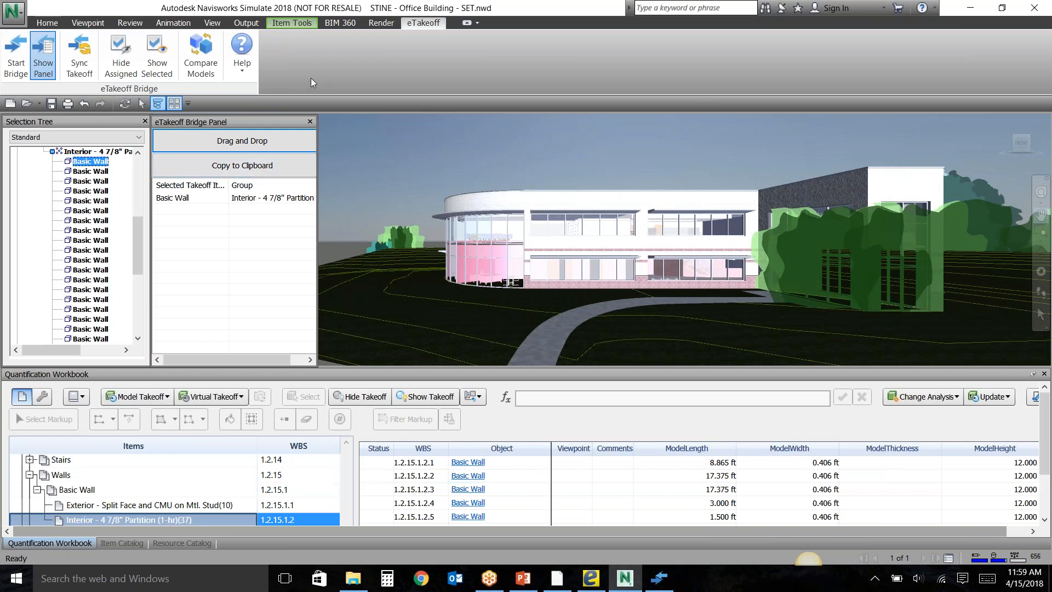
pyautogui.click(48, 23)
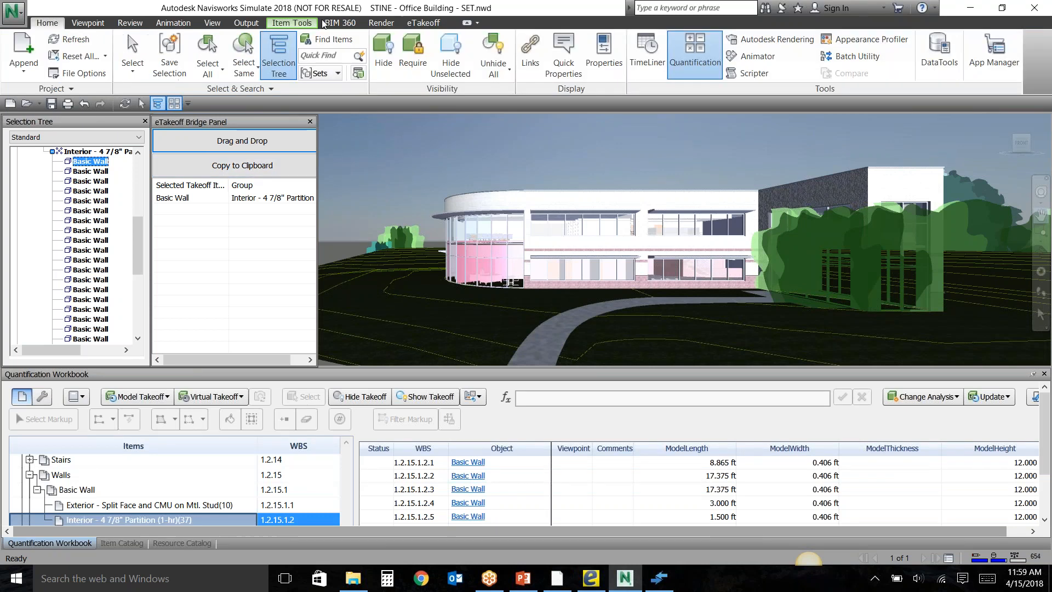
pyautogui.click(601, 55)
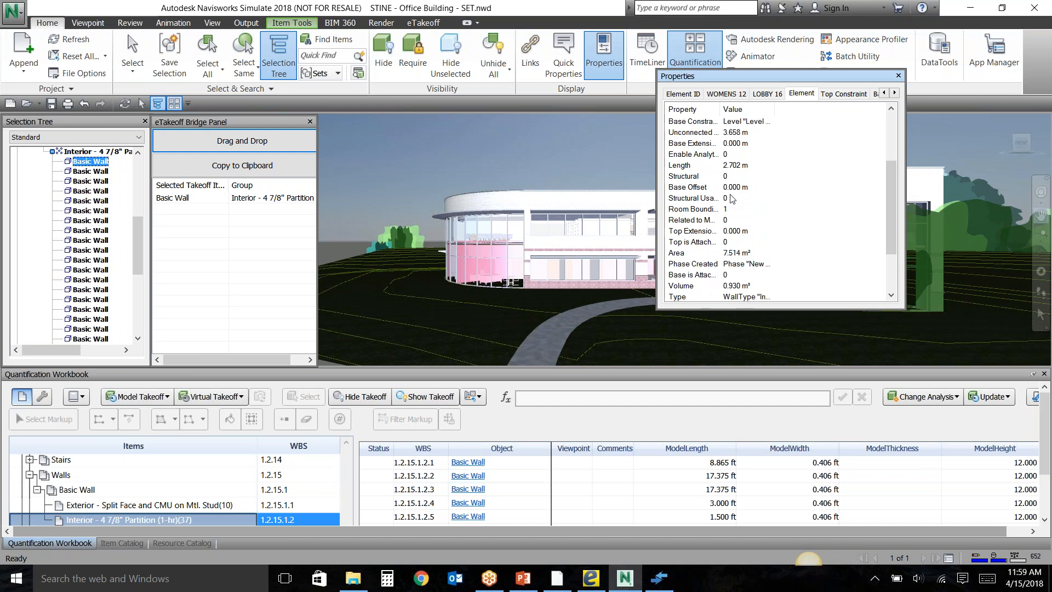
pyautogui.scroll(1, 732, 198)
pyautogui.scroll(1, 740, 211)
pyautogui.scroll(1, 741, 214)
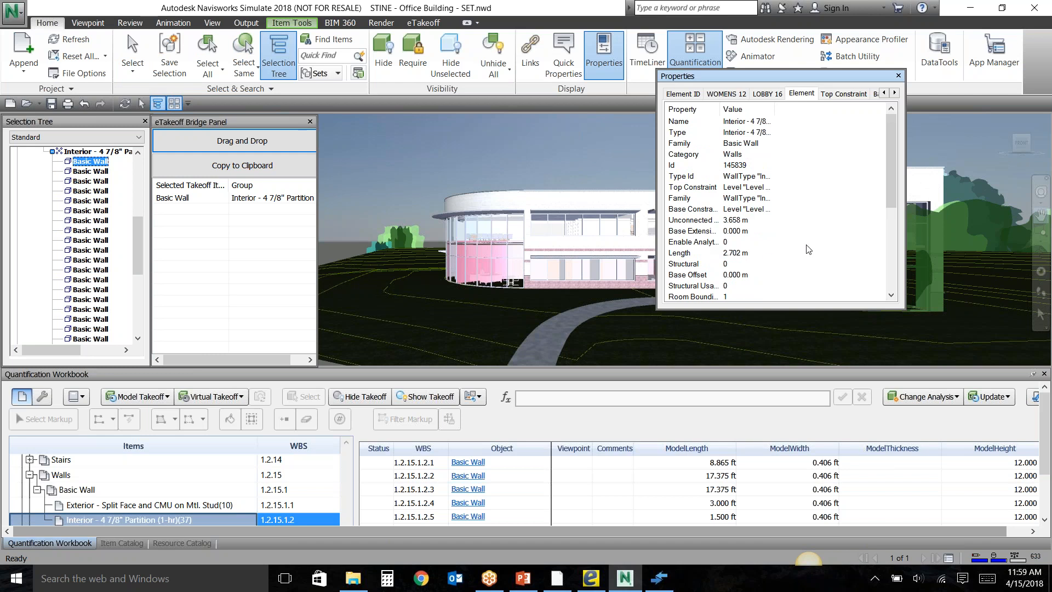
pyautogui.click(899, 75)
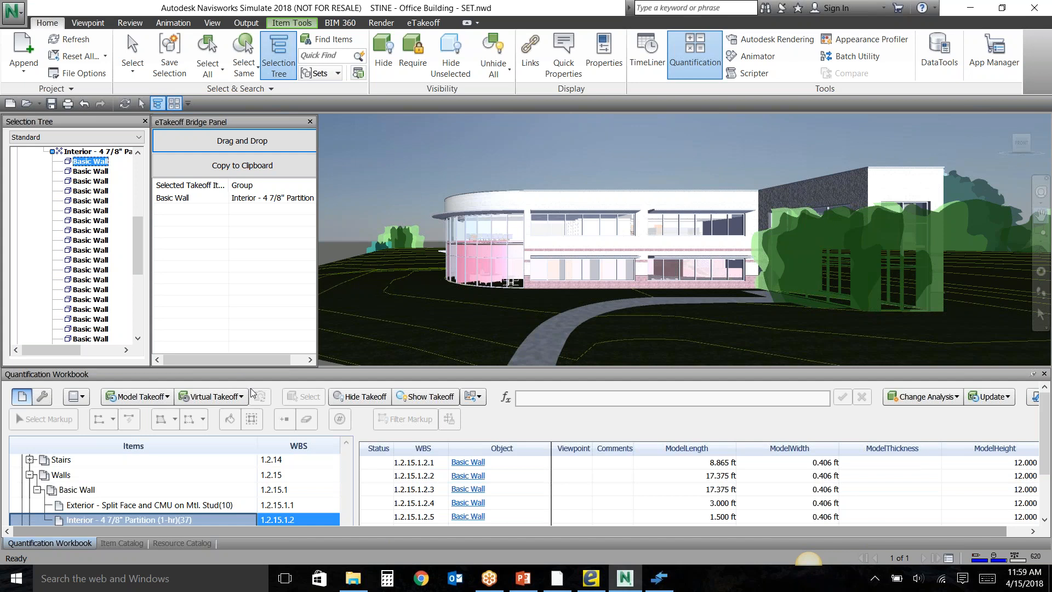
# Start the eTakeoff Bridge from Navisworks and move its window clear of the selection tree and Bridge panel.
pyautogui.click(424, 22)
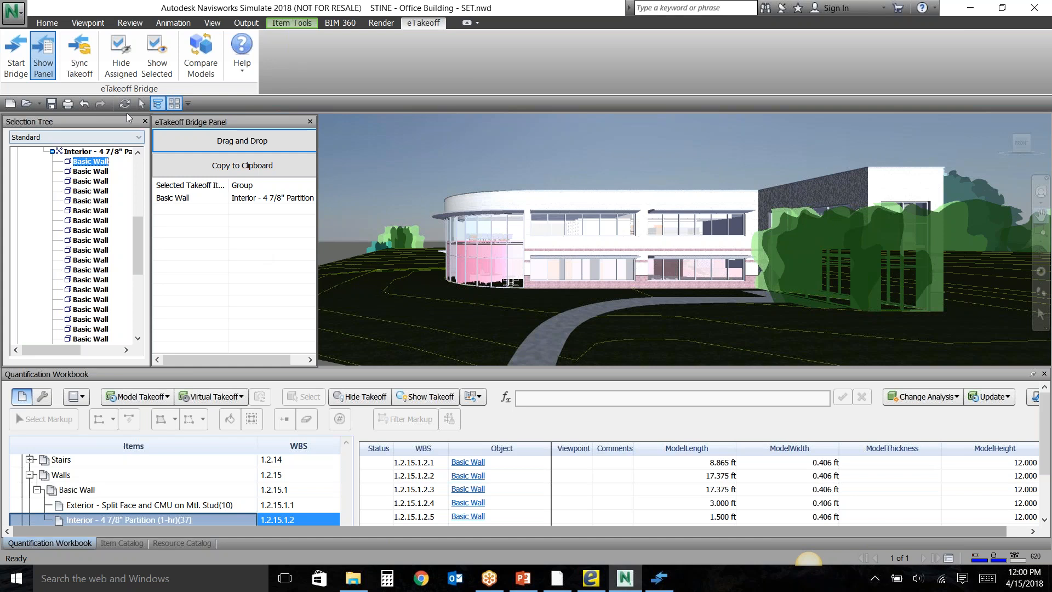
pyautogui.click(17, 77)
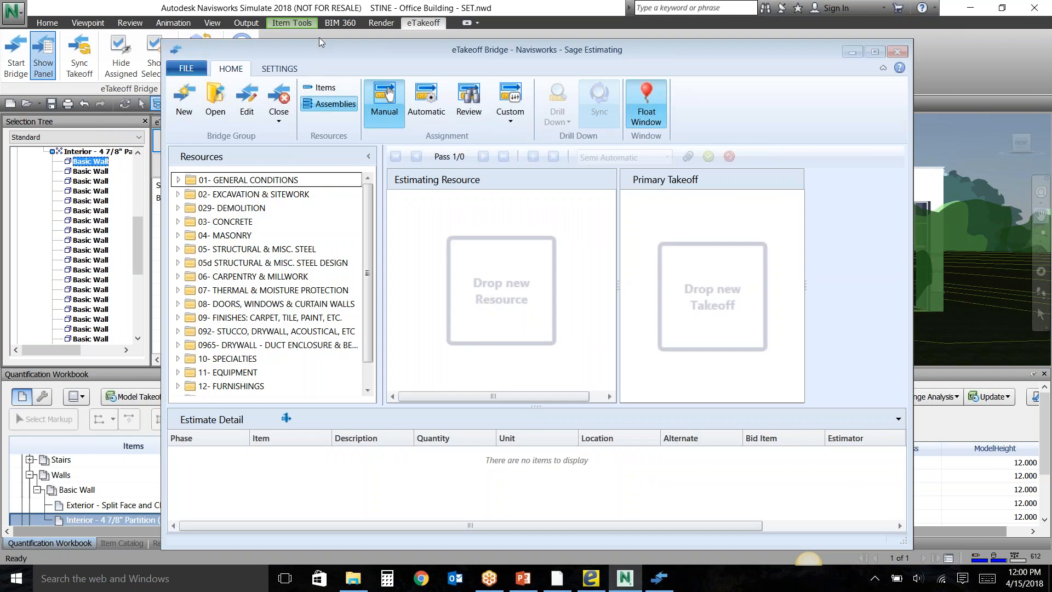
pyautogui.moveTo(320, 48); pyautogui.dragTo(511, 29)
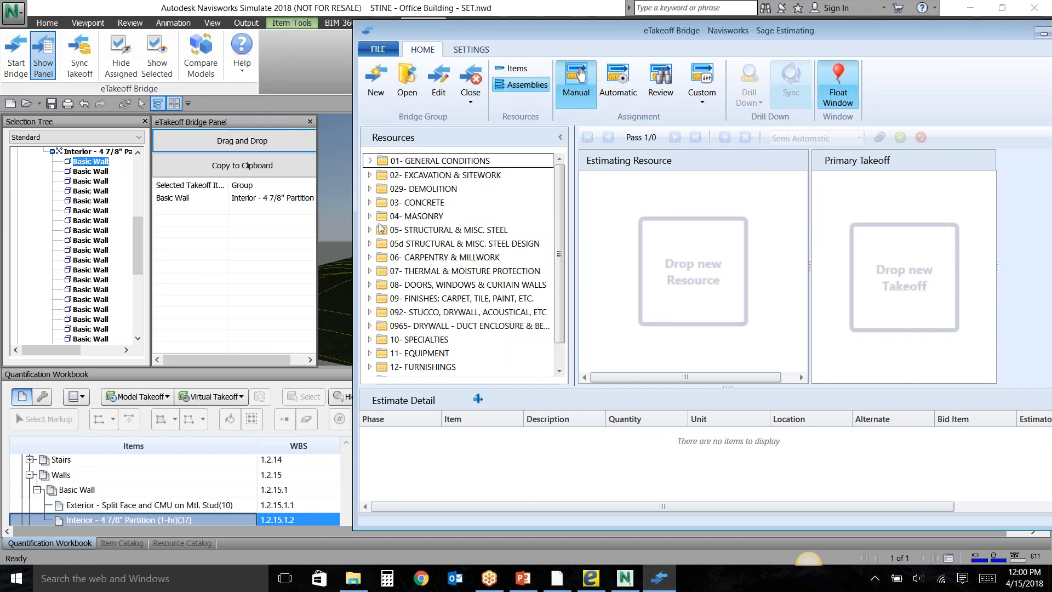
# Assign the selected Basic Wall to assembly 0640s Framing Wall - Int Stud 2x4-6 GWB under 06- Carpentry & Millwork, add the pass and accept the takeoff.
pyautogui.click(370, 257)
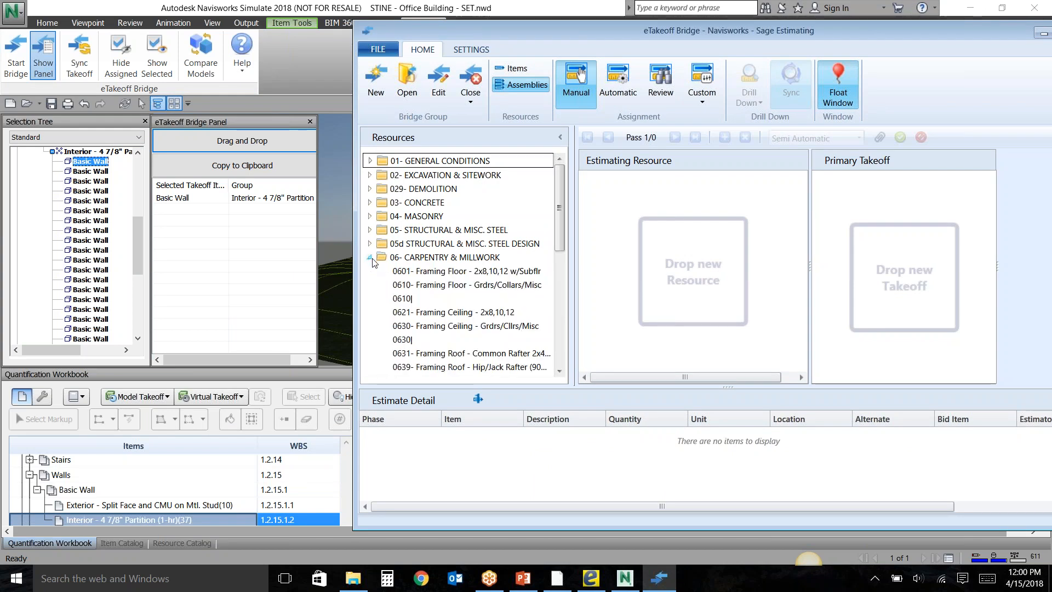
pyautogui.scroll(-4, 374, 280)
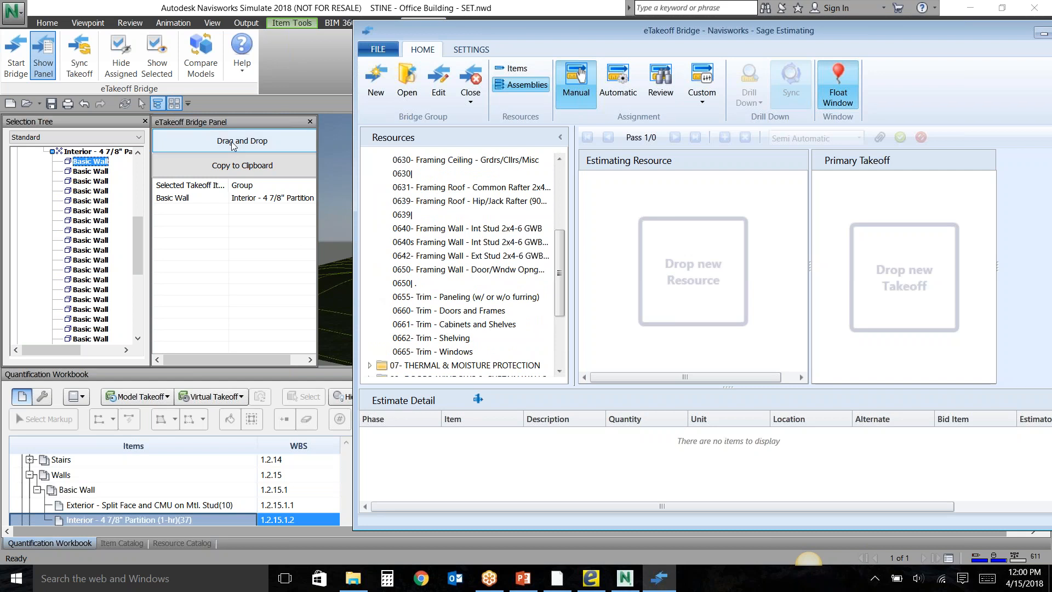
pyautogui.moveTo(229, 140); pyautogui.dragTo(431, 242)
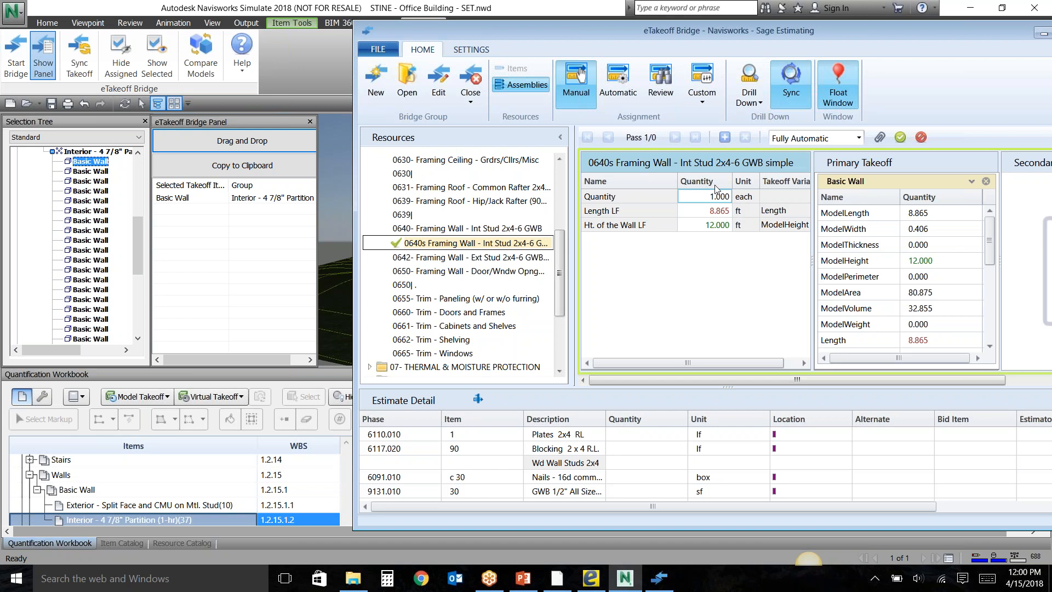
pyautogui.click(724, 137)
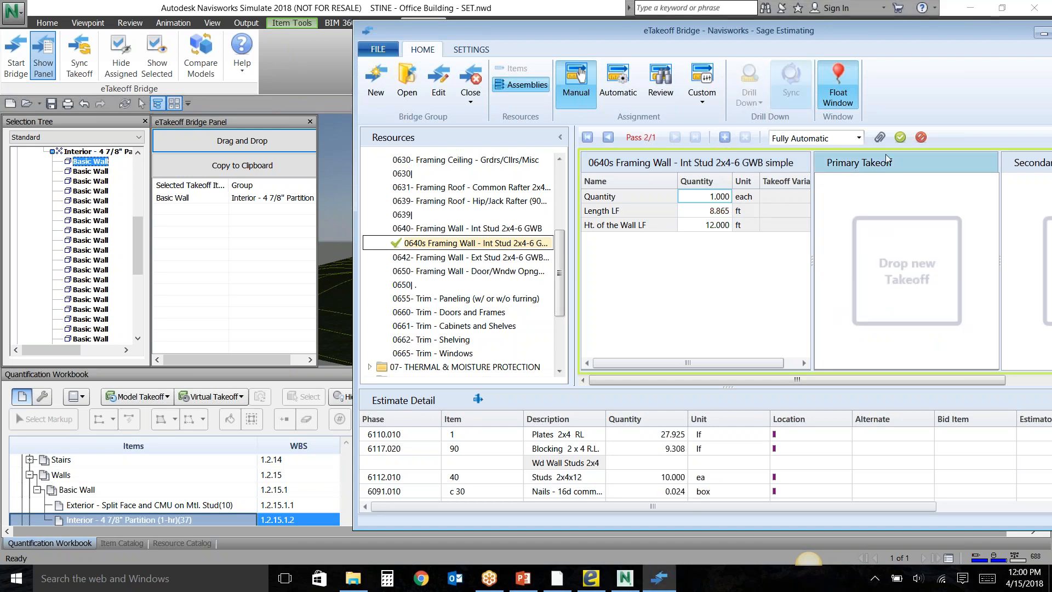
pyautogui.click(900, 137)
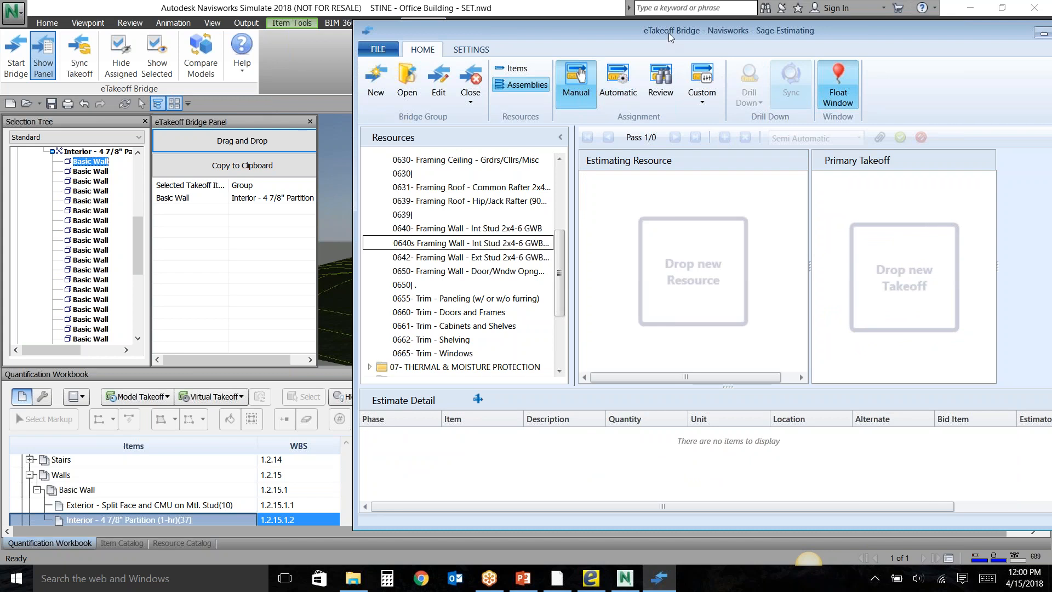
# Try hiding the assigned walls and showing only the selected Basic Wall in the Navisworks model, and restore the full model display.
pyautogui.moveTo(670, 32); pyautogui.dragTo(572, 315)
pyautogui.click(119, 51)
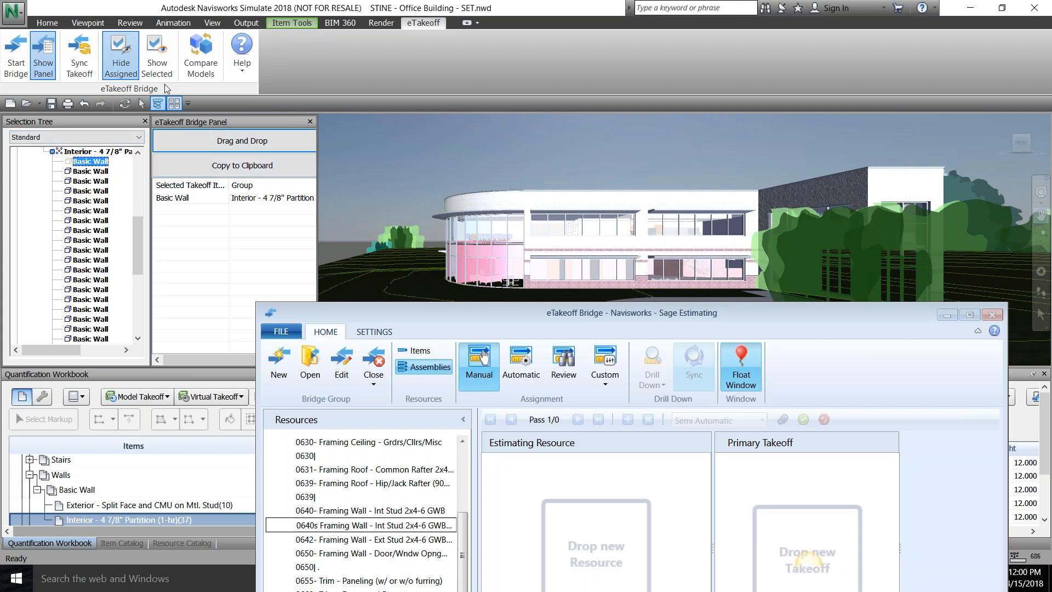
pyautogui.click(157, 71)
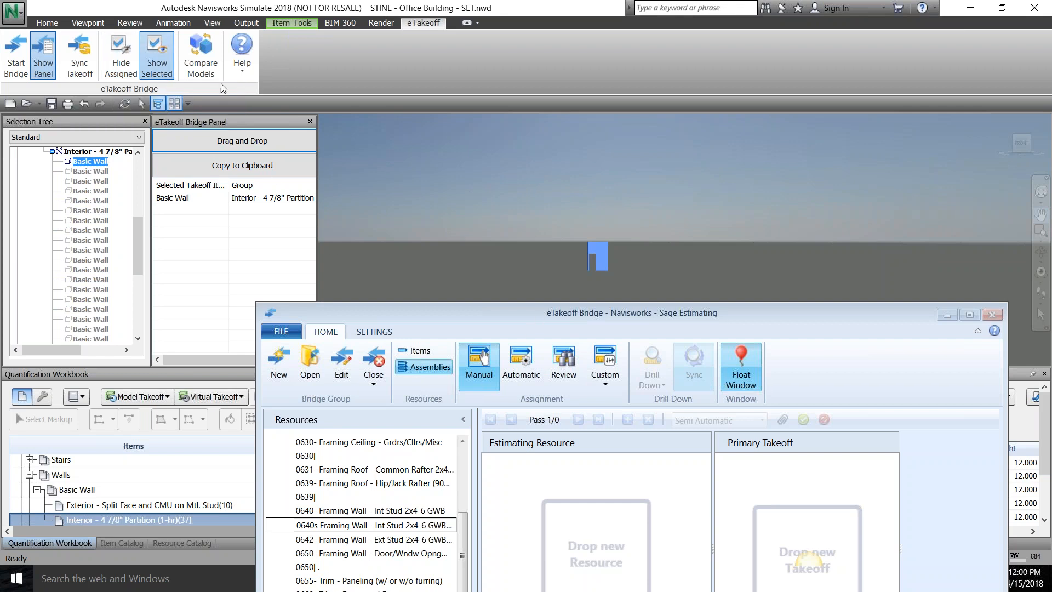
pyautogui.click(157, 65)
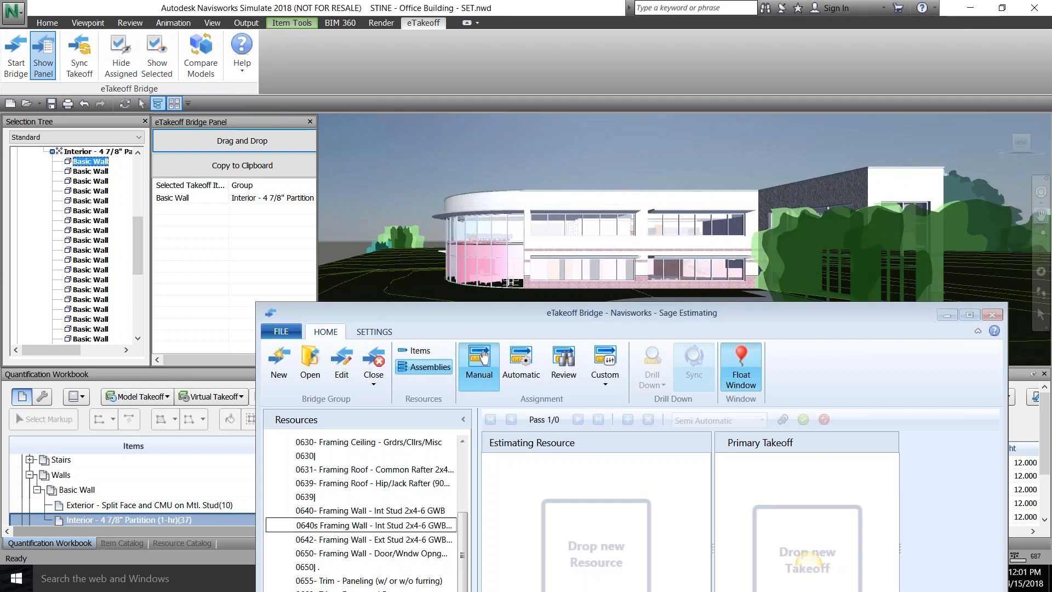
# Switch the Bridge to automatic assignment and add all the listed Basic Wall assignments to the estimate.
pyautogui.moveTo(567, 302); pyautogui.dragTo(564, 201)
pyautogui.click(520, 269)
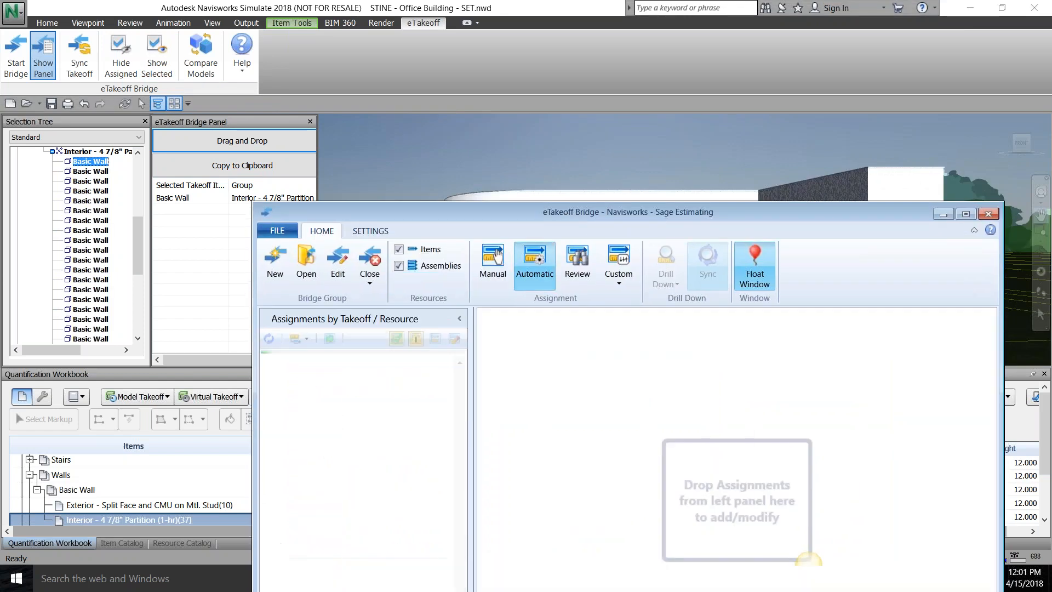
pyautogui.moveTo(488, 208); pyautogui.dragTo(628, 79)
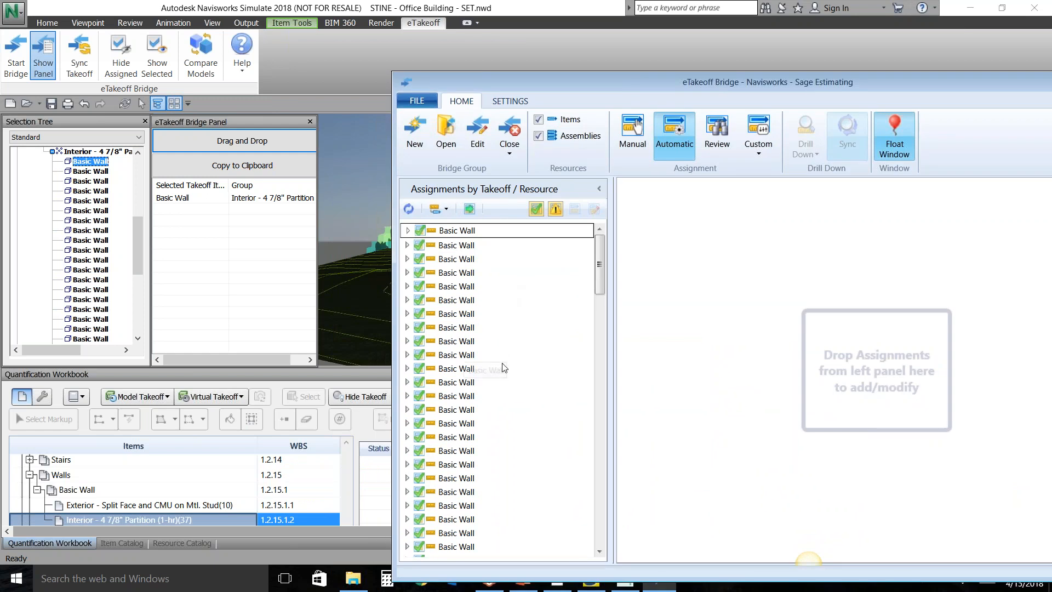
pyautogui.moveTo(570, 81); pyautogui.dragTo(769, 55)
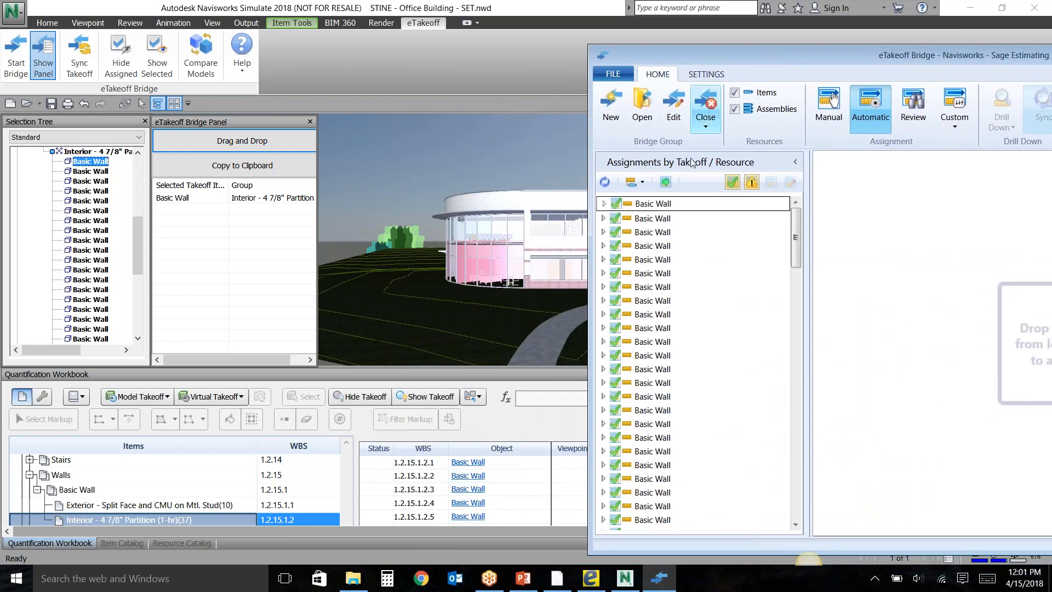
pyautogui.click(669, 184)
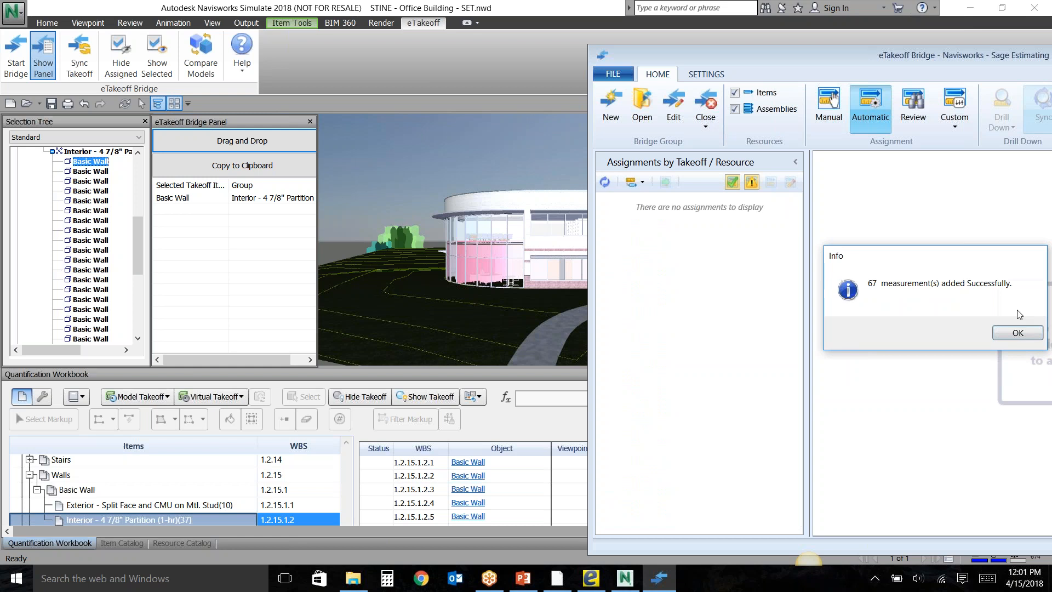
pyautogui.click(1017, 333)
# Go from the Bridge to the Estimating Demo estimate in Sage Estimating and minimize the Bridge window.
pyautogui.click(705, 126)
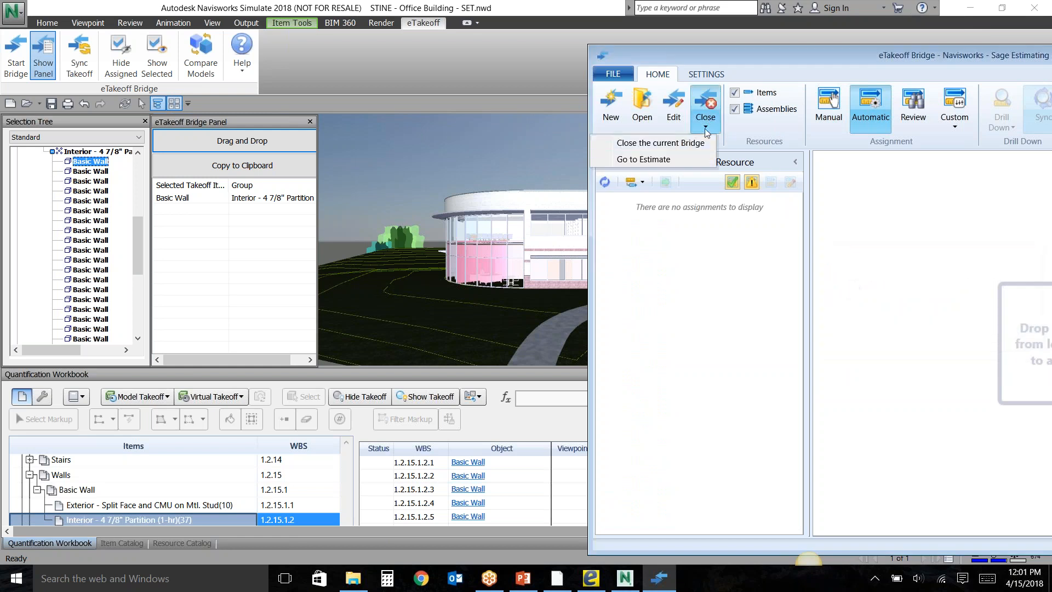
pyautogui.click(647, 158)
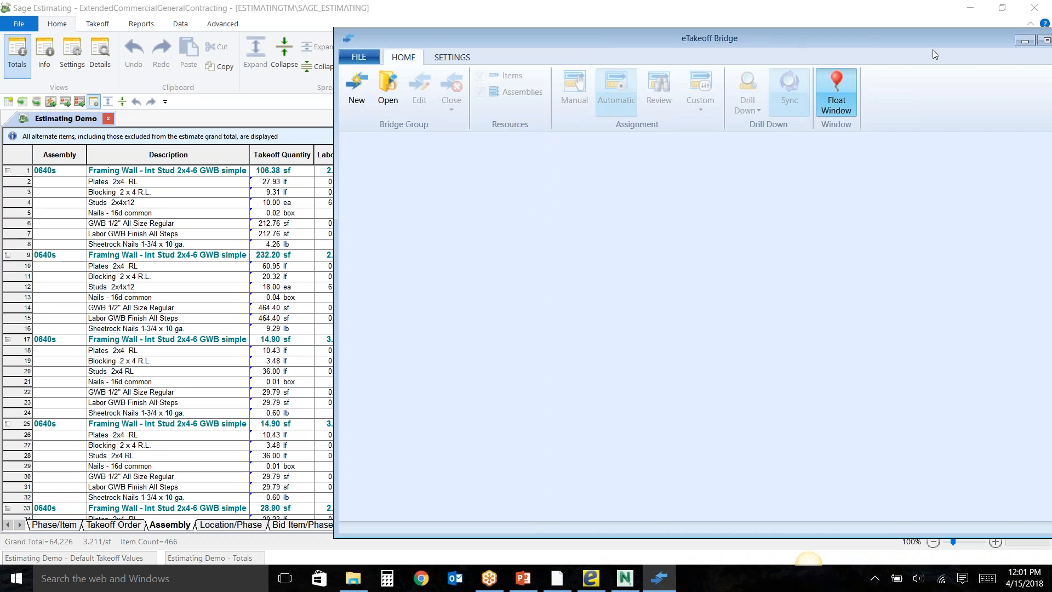
pyautogui.click(1018, 43)
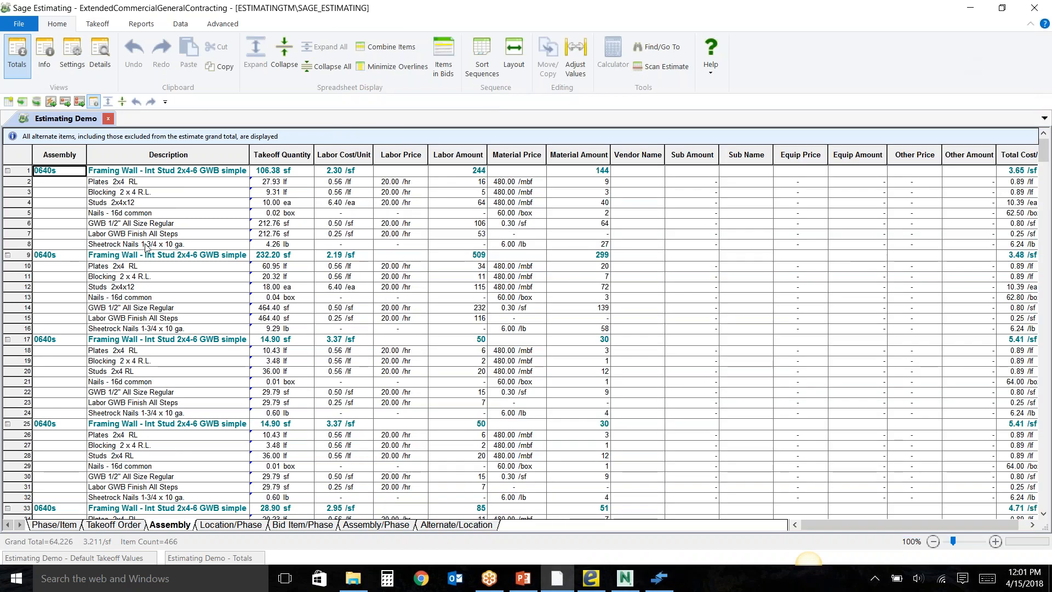
# Collapse all assemblies in the Assembly sequence, look through the list, and expand only the first Framing Wall assembly's items.
pyautogui.click(286, 70)
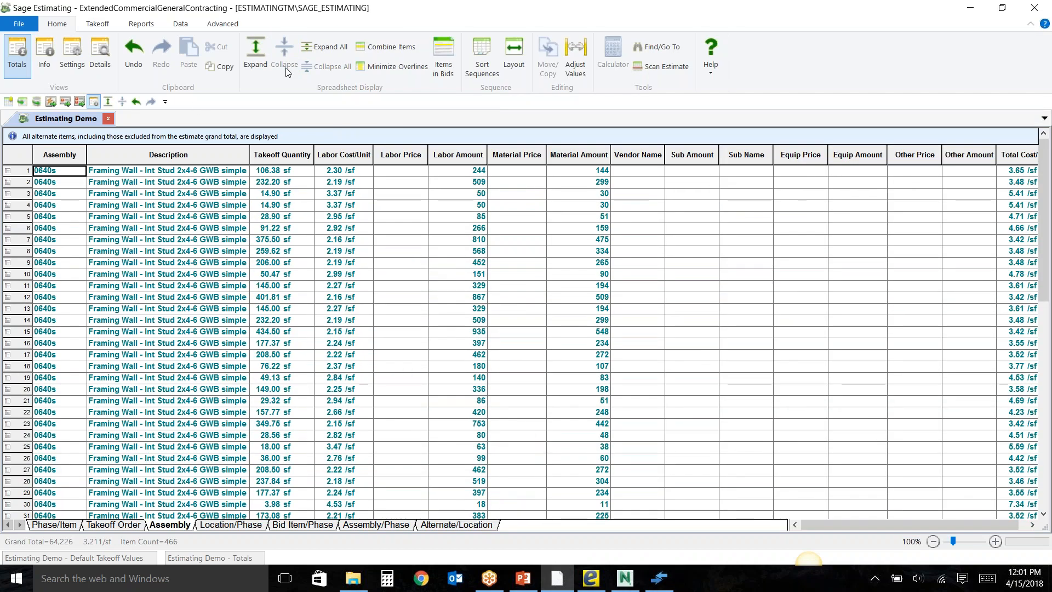
pyautogui.scroll(-5, 229, 337)
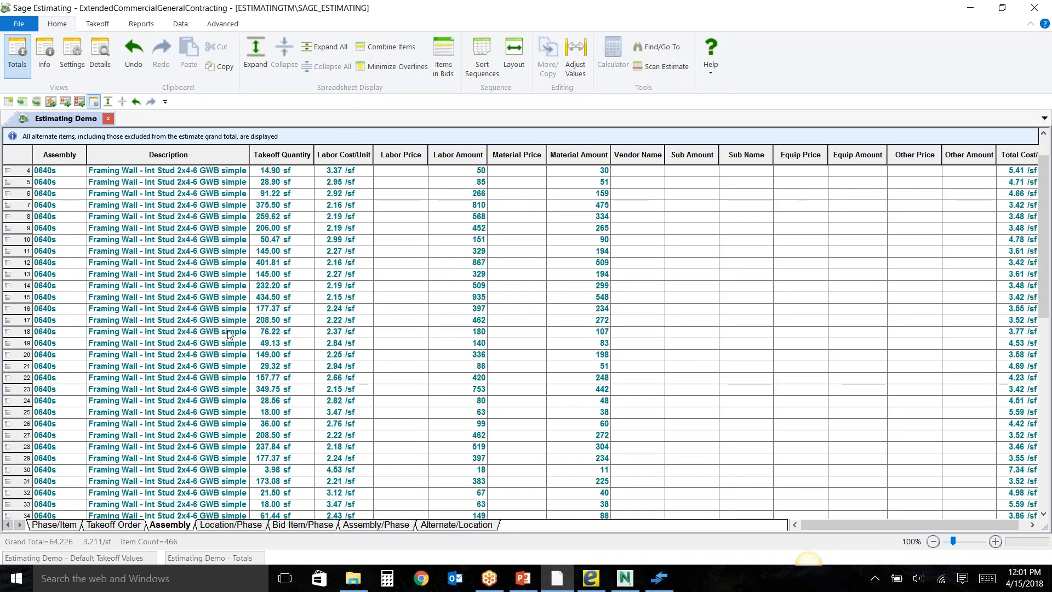
pyautogui.scroll(-1, 229, 337)
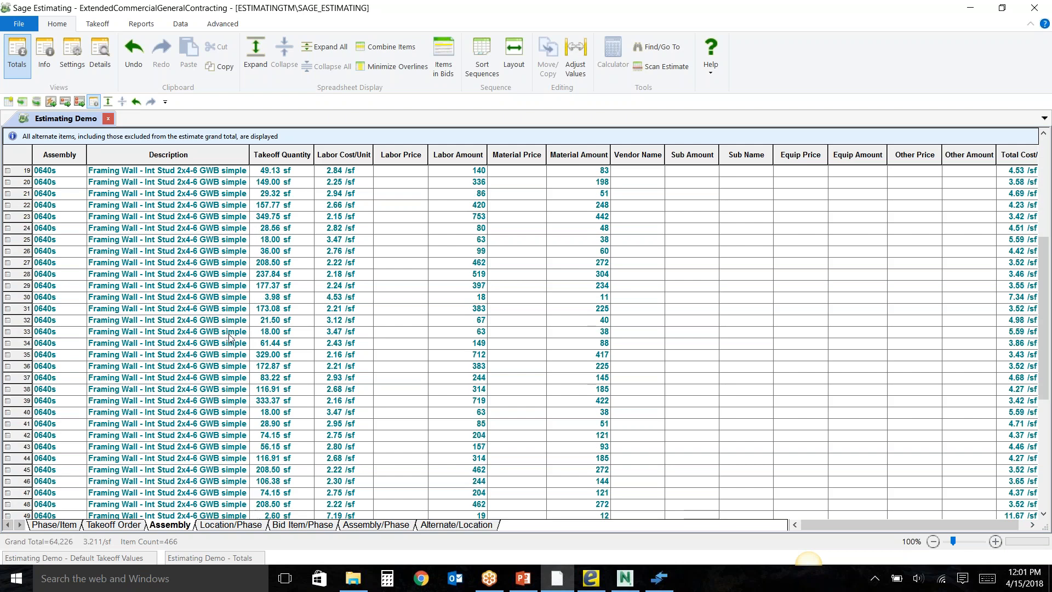
pyautogui.scroll(6, 229, 337)
pyautogui.doubleClick(168, 172)
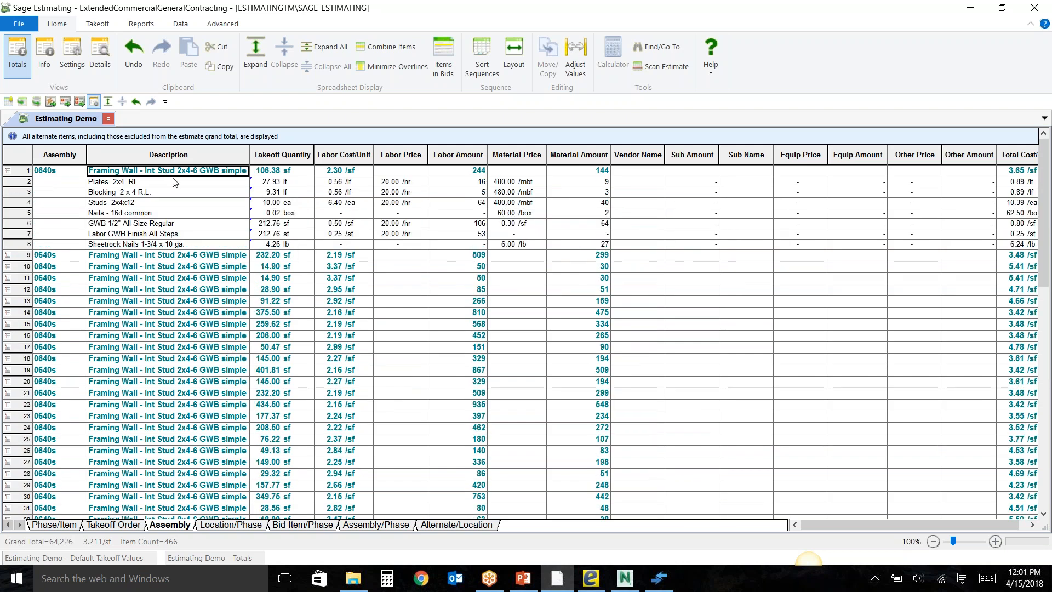
# Open the assembly review for the first Framing Wall - Int Stud 2x4-6 GWB simple assembly and close it again.
pyautogui.rightClick(147, 175)
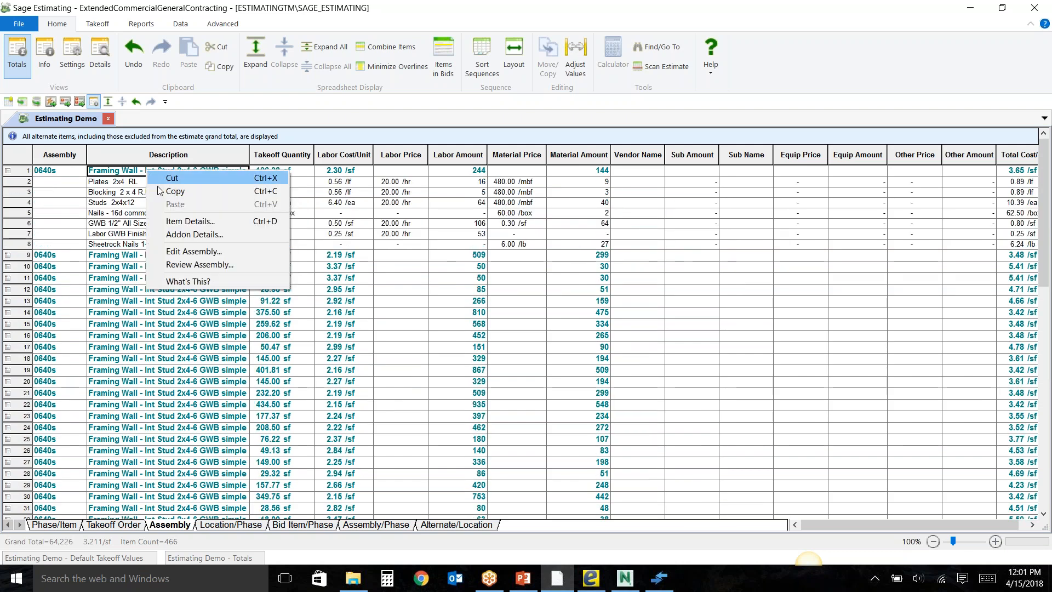
pyautogui.click(189, 263)
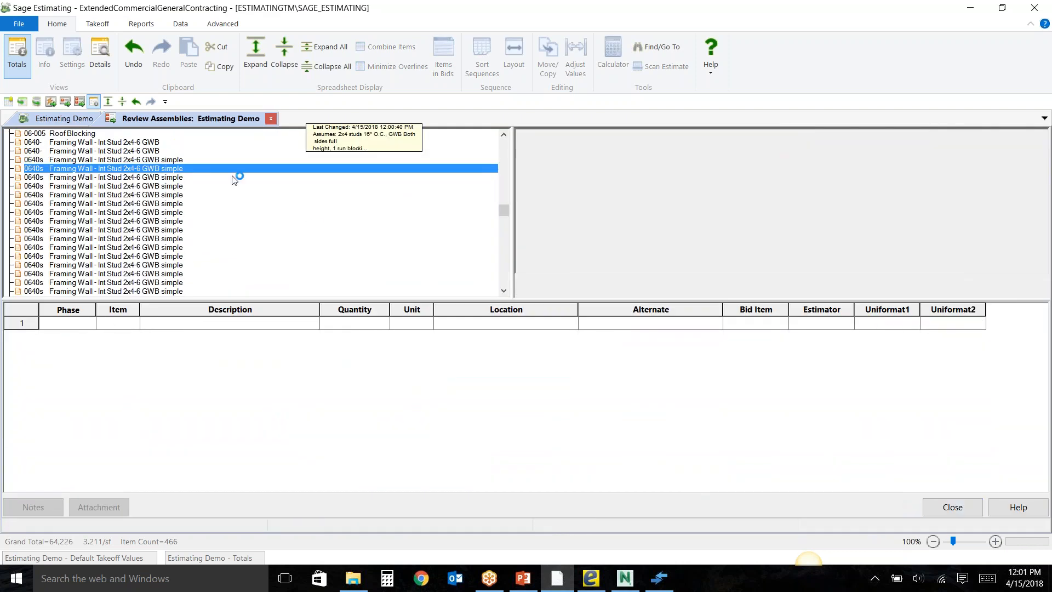
pyautogui.click(271, 119)
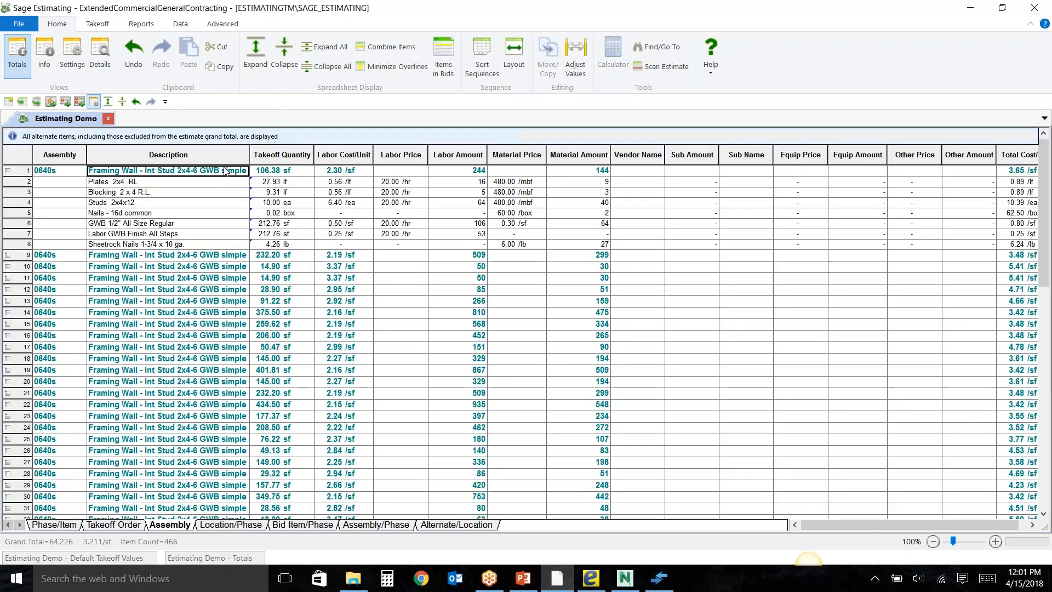
# Check which commands are available for the Plates 2x4 RL description and takeoff quantity, including drilling down to the eTakeoff Bridge.
pyautogui.click(249, 183)
pyautogui.rightClick(250, 183)
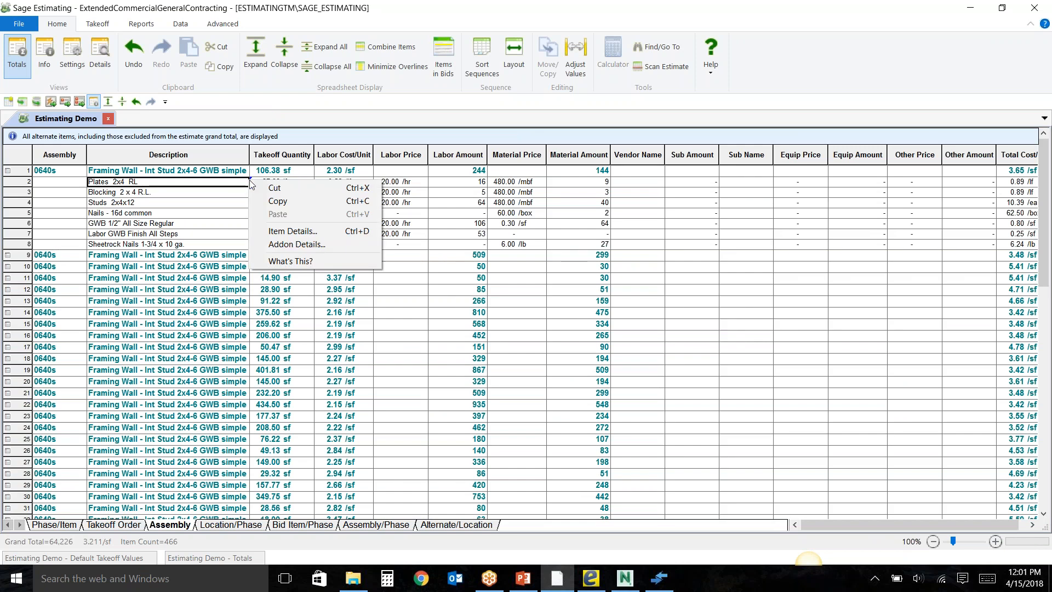
pyautogui.click(228, 192)
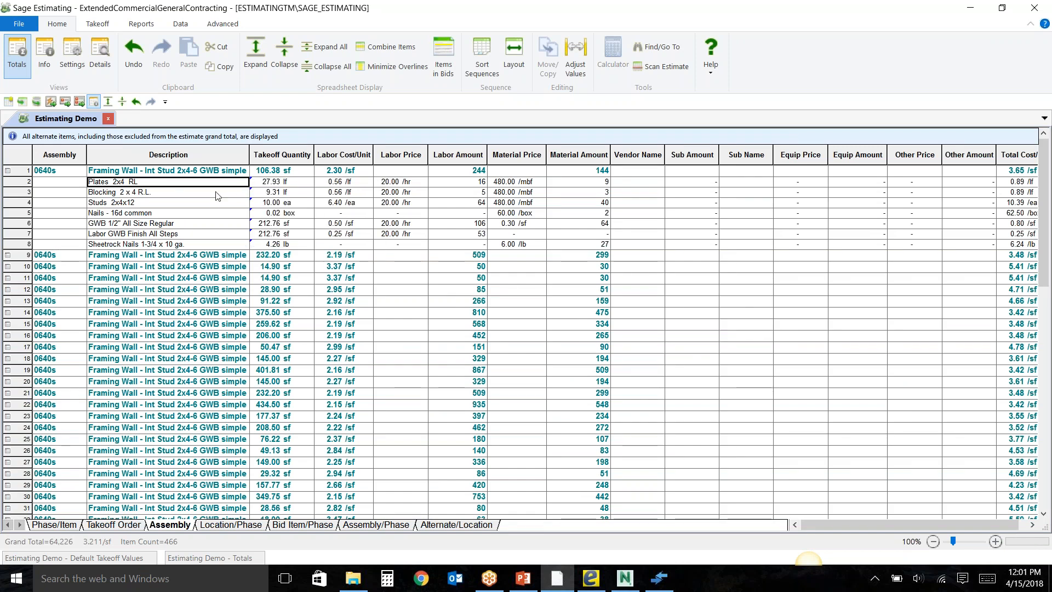
pyautogui.rightClick(259, 184)
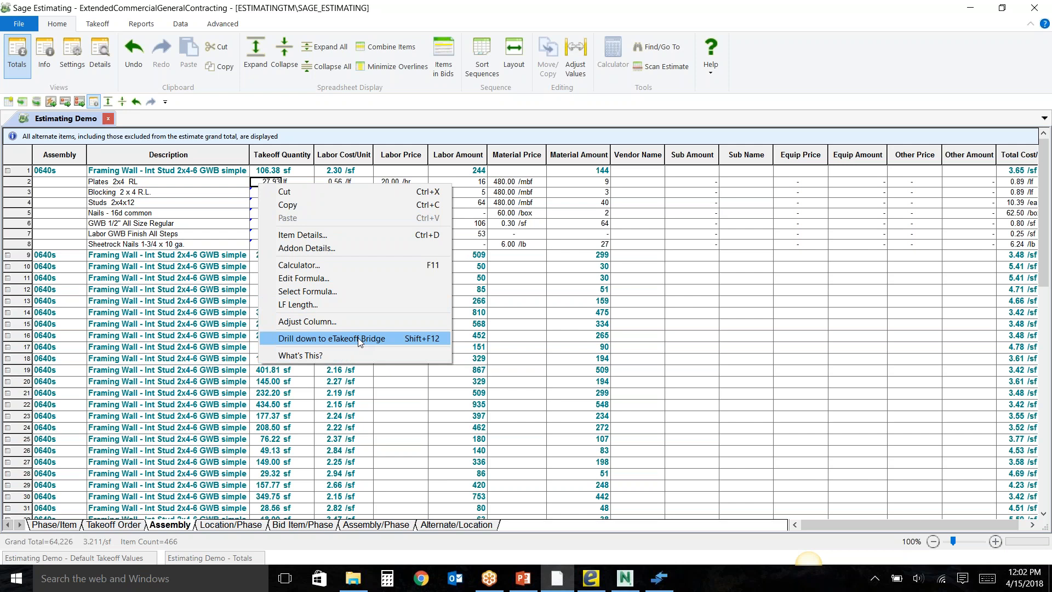
pyautogui.click(195, 184)
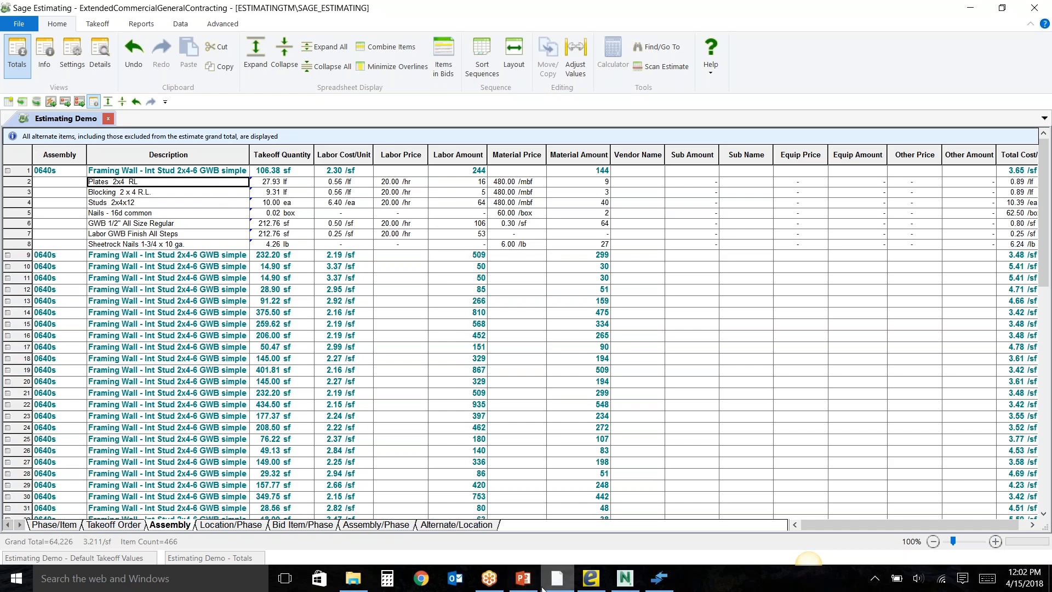
# Switch to the ASG.ppt presentation in PowerPoint and show slide 2 with the presenter's contact details.
pyautogui.click(524, 579)
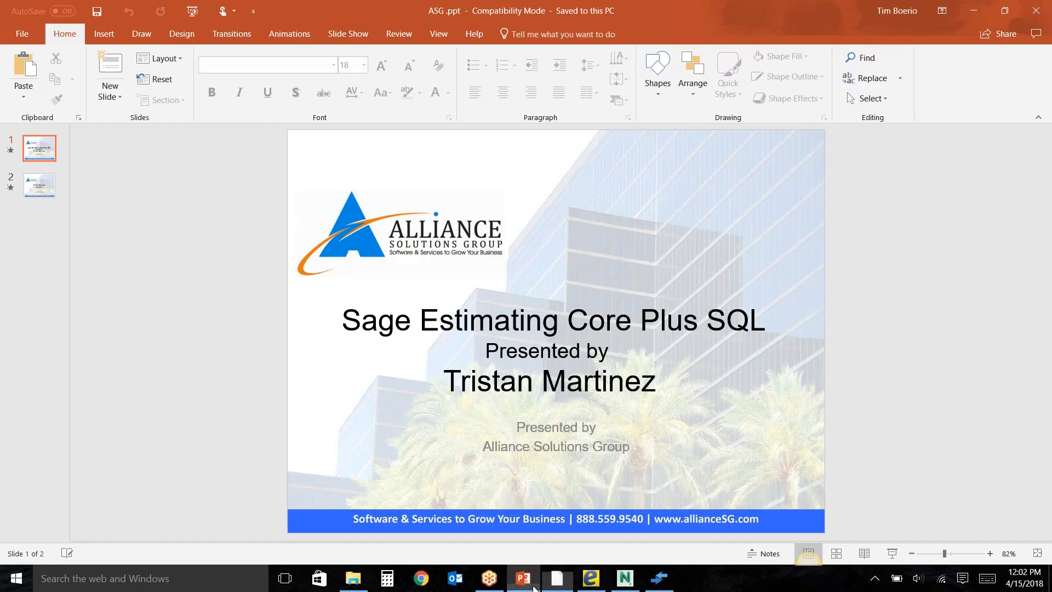
pyautogui.click(44, 186)
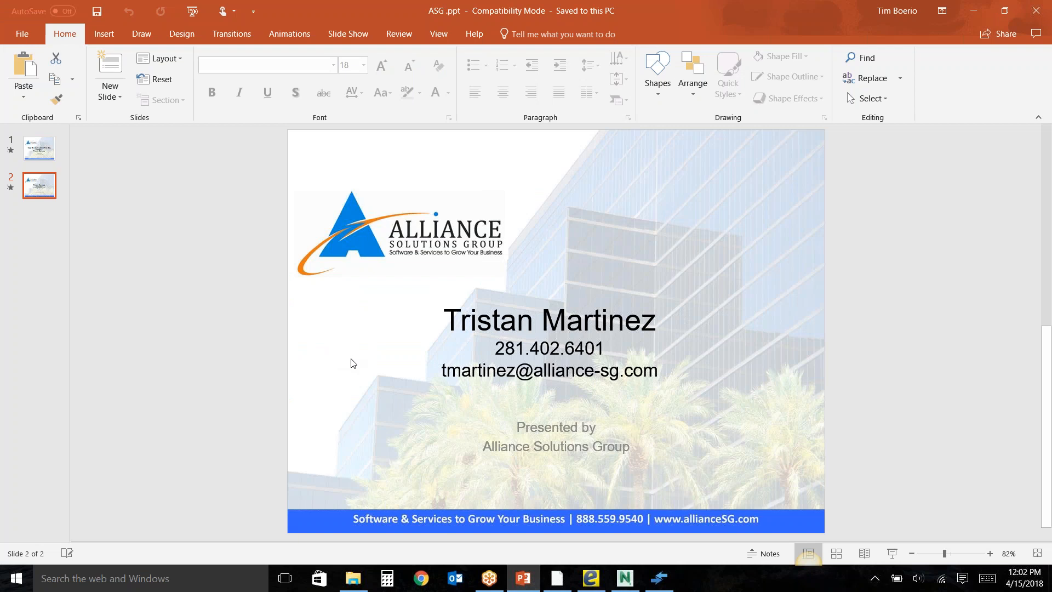